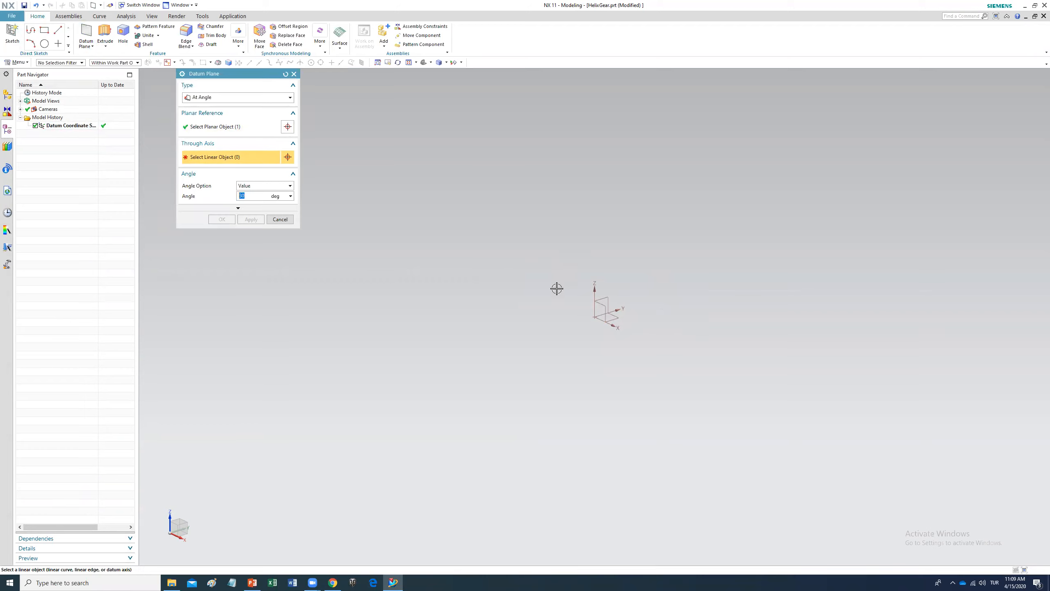
Step: Create an angled datum plane through the datum coordinate system's axis
click(611, 320)
click(226, 222)
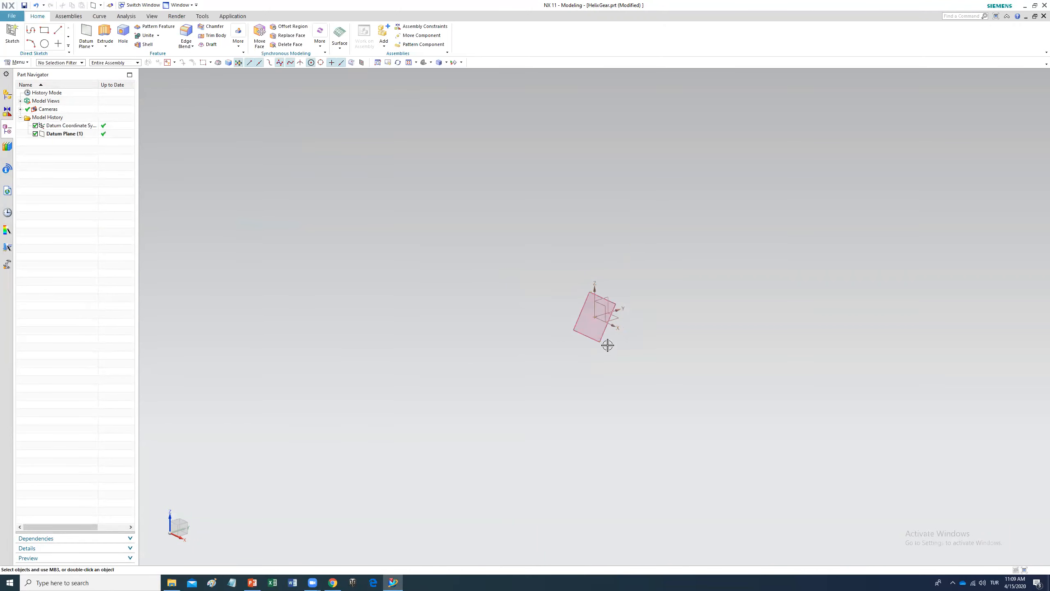
middle_drag(659, 385, 630, 369)
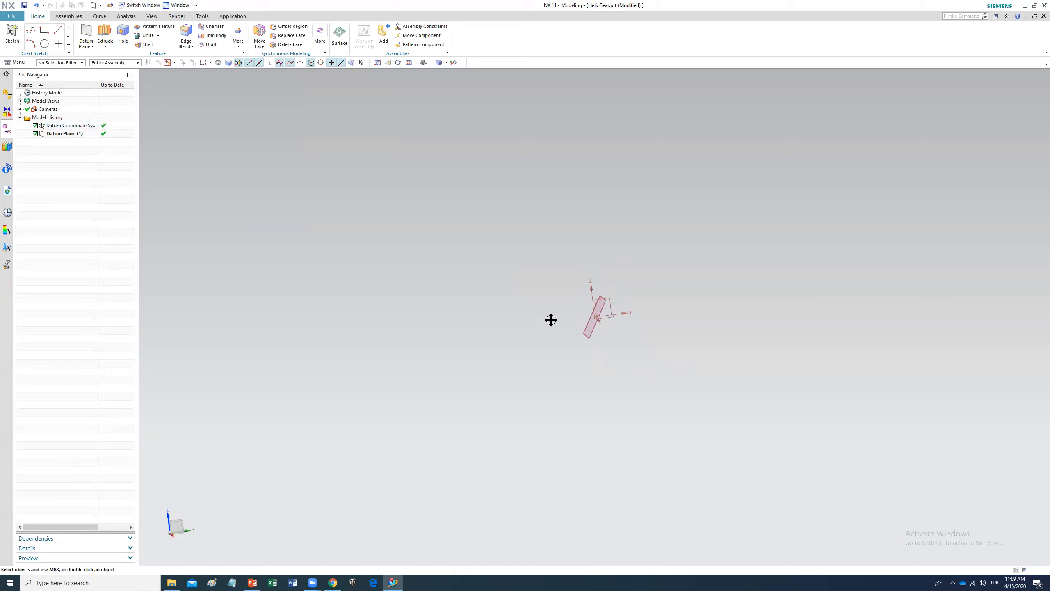
Step: Start a new sketch on the angled datum plane
click(16, 35)
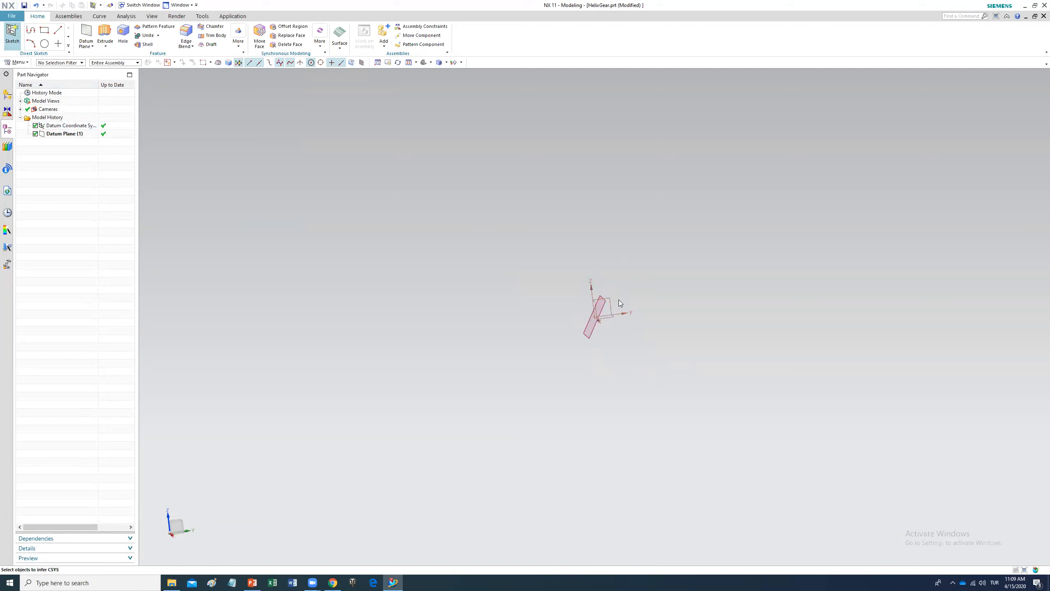
click(589, 328)
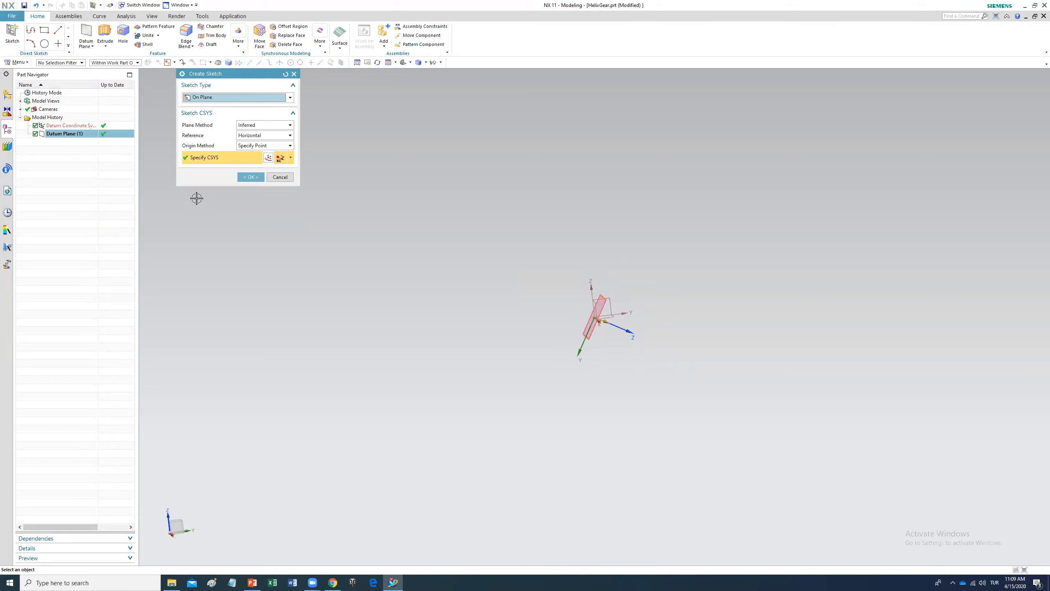
click(254, 181)
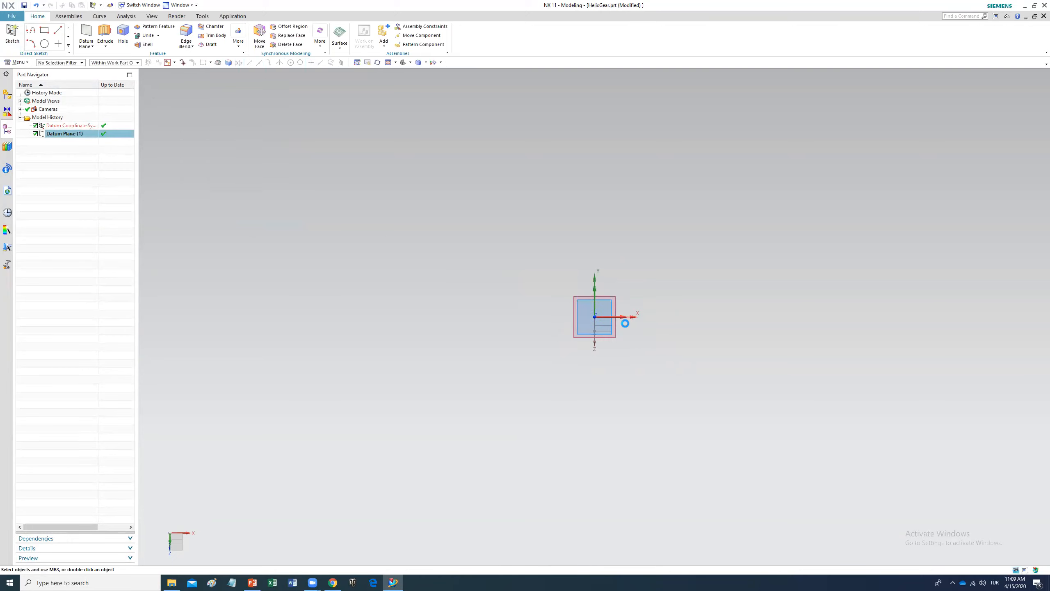
Step: Draw a circle centred at the sketch origin with a 40 mm diameter, then finish the sketch
click(103, 30)
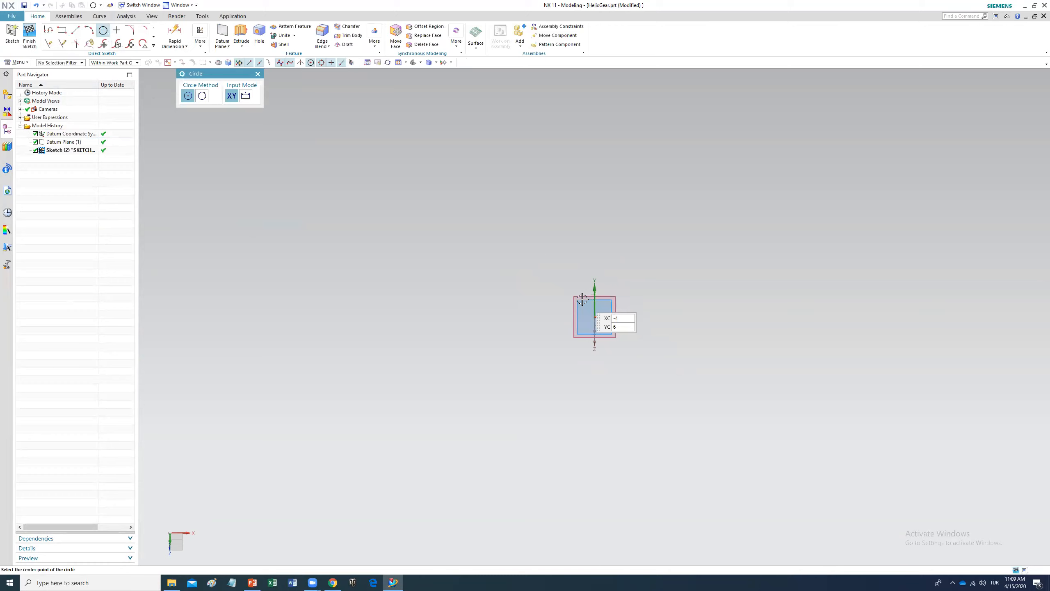
click(595, 316)
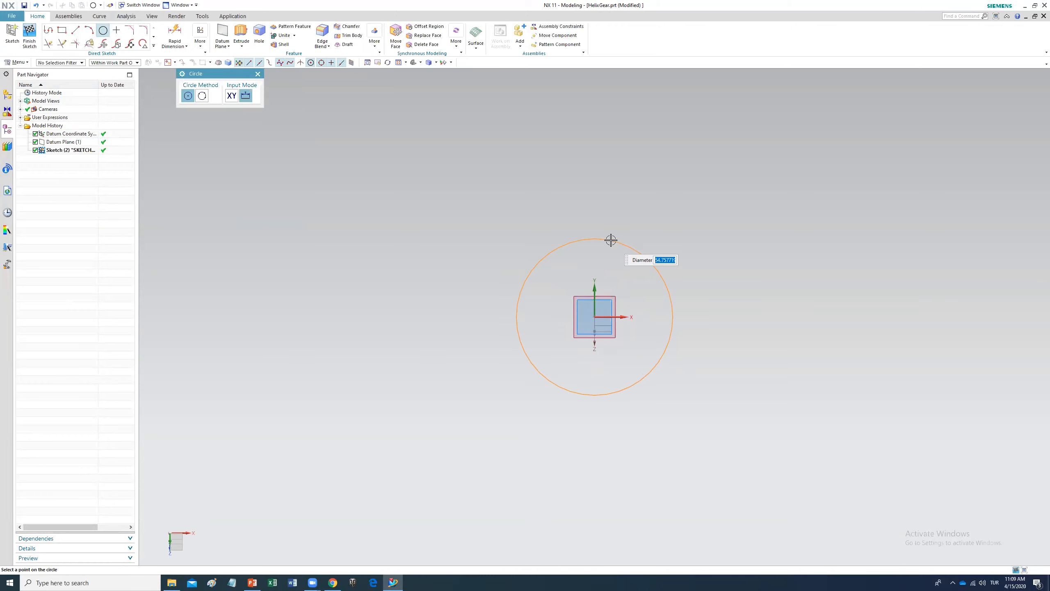
text(40)
key(Return)
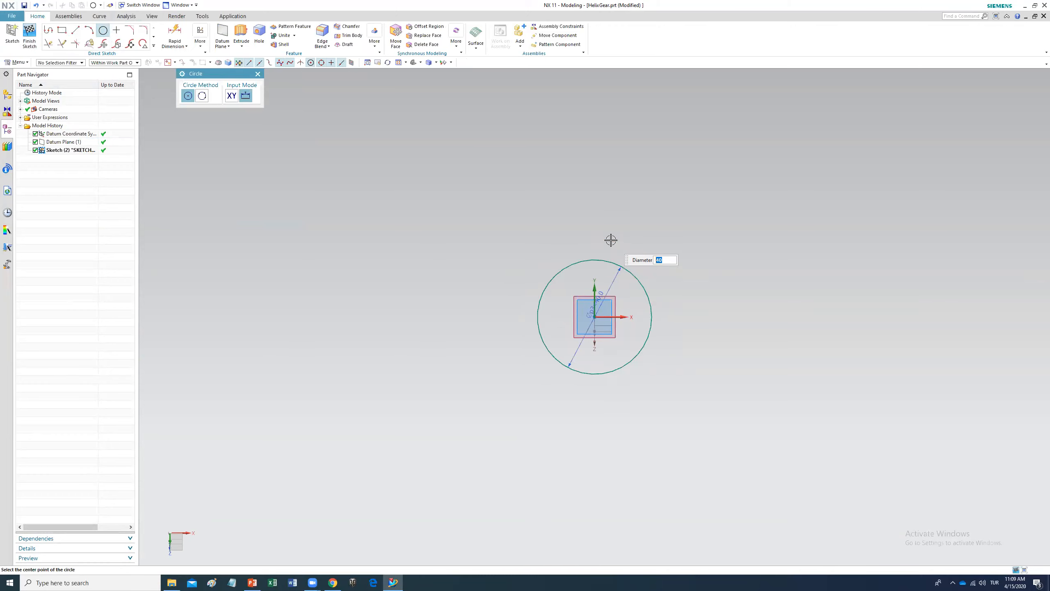
key(Escape)
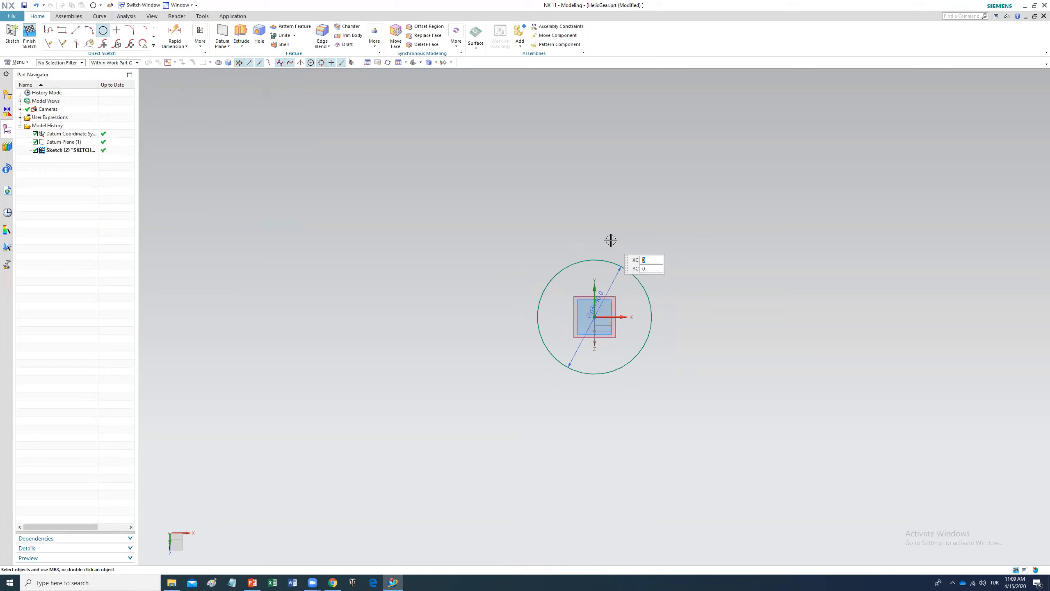
click(29, 35)
Step: Extrude the circle 20 mm into a cylinder
click(106, 35)
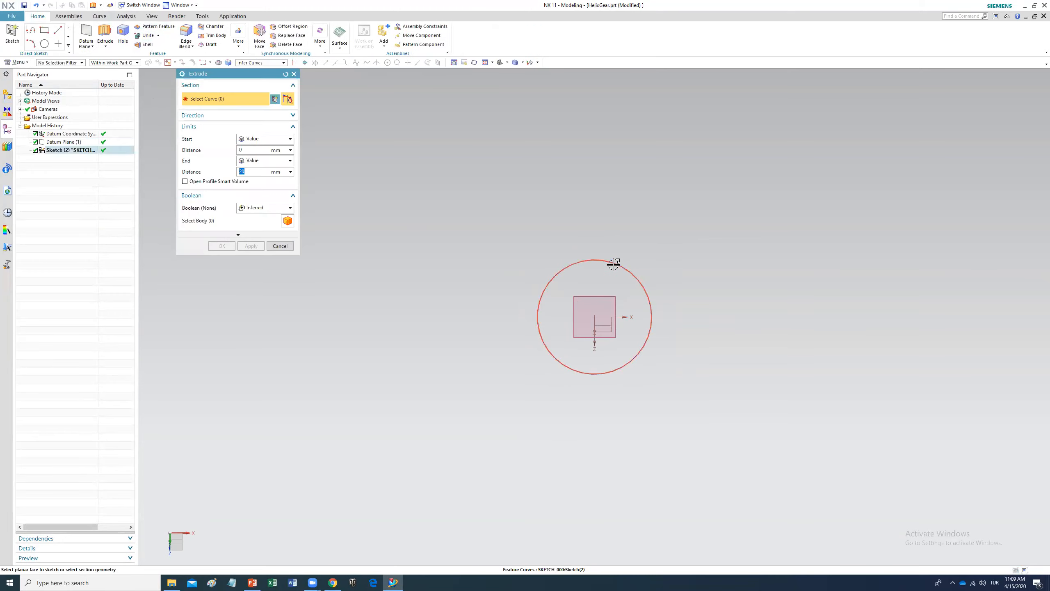
click(614, 264)
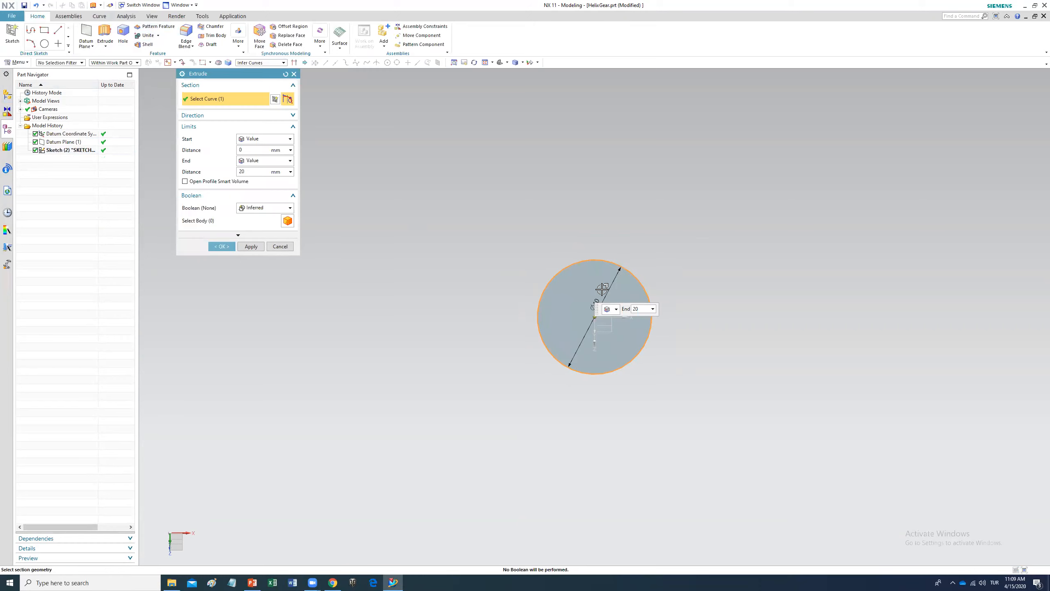
click(221, 246)
Step: Create a datum plane at 90 degrees to the existing plane, passing through the datum X axis
mouse_move(739, 450)
middle_down()
mouse_move(695, 420)
mouse_move(658, 412)
middle_up()
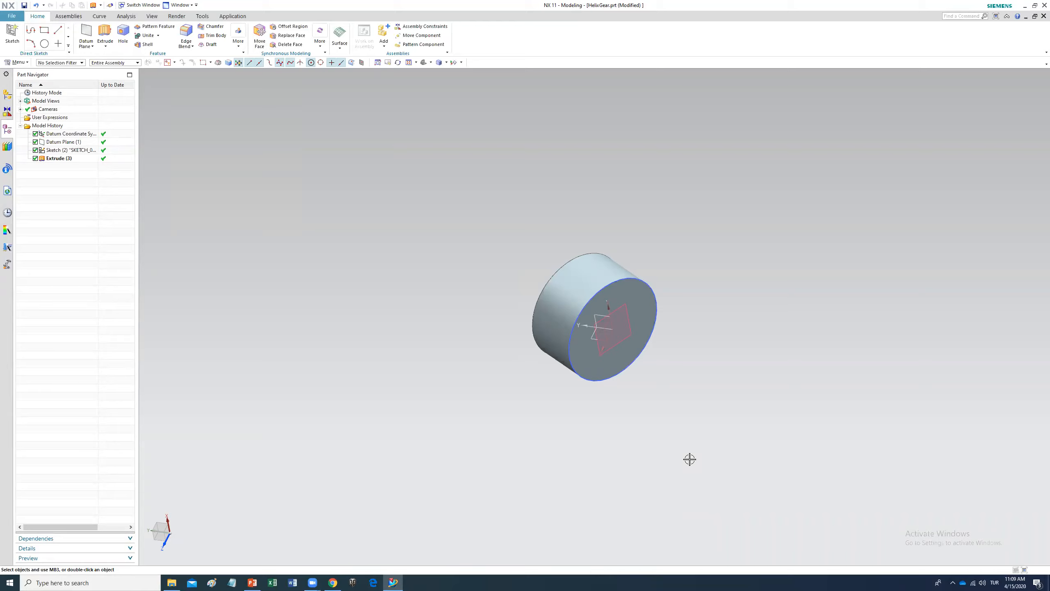
scroll(637, 413, up, 2)
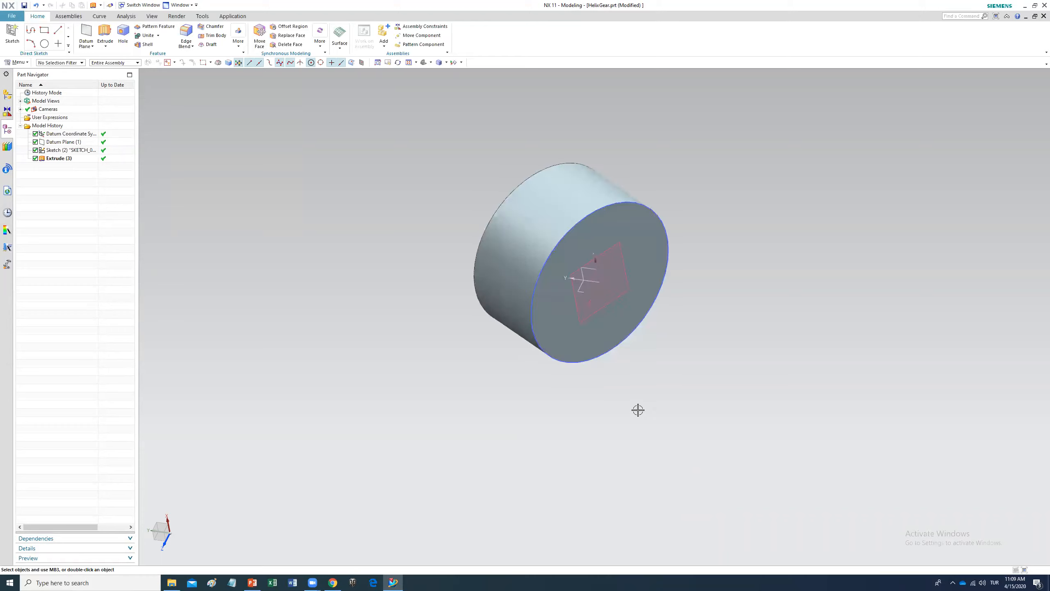
scroll(602, 261, up, 3)
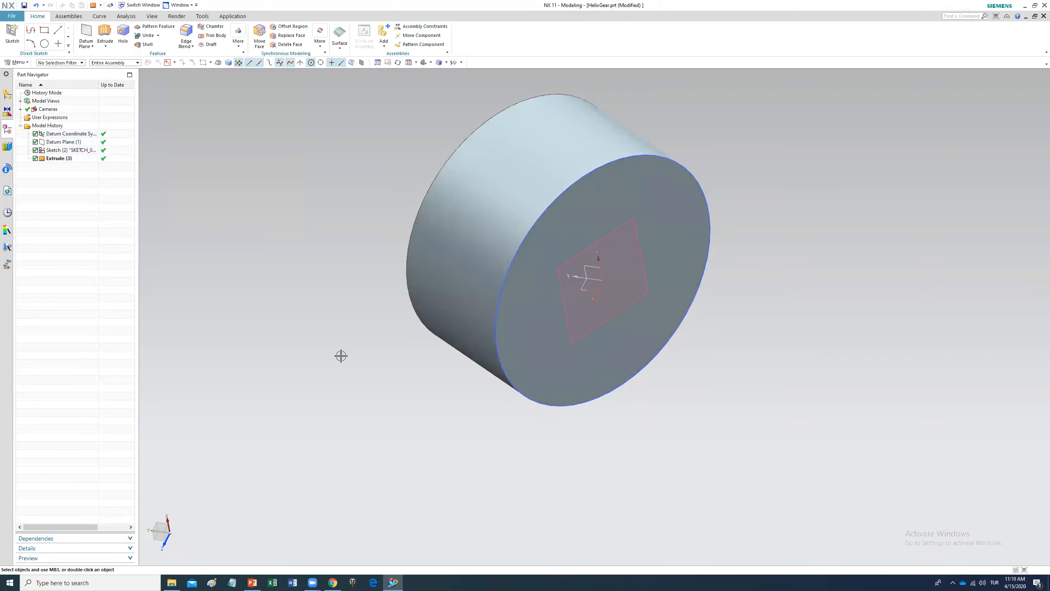
click(86, 34)
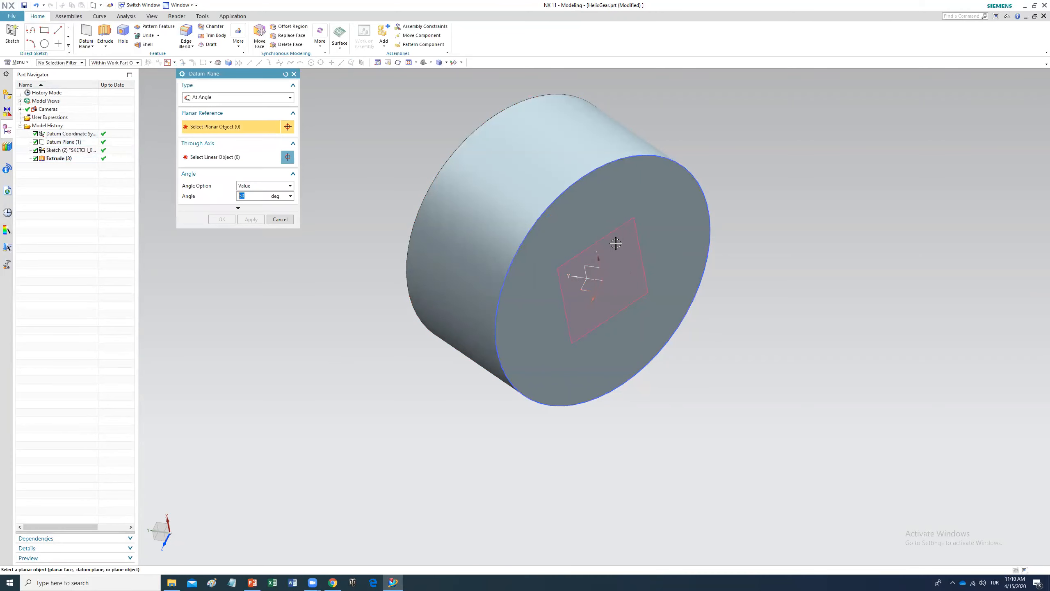
click(607, 235)
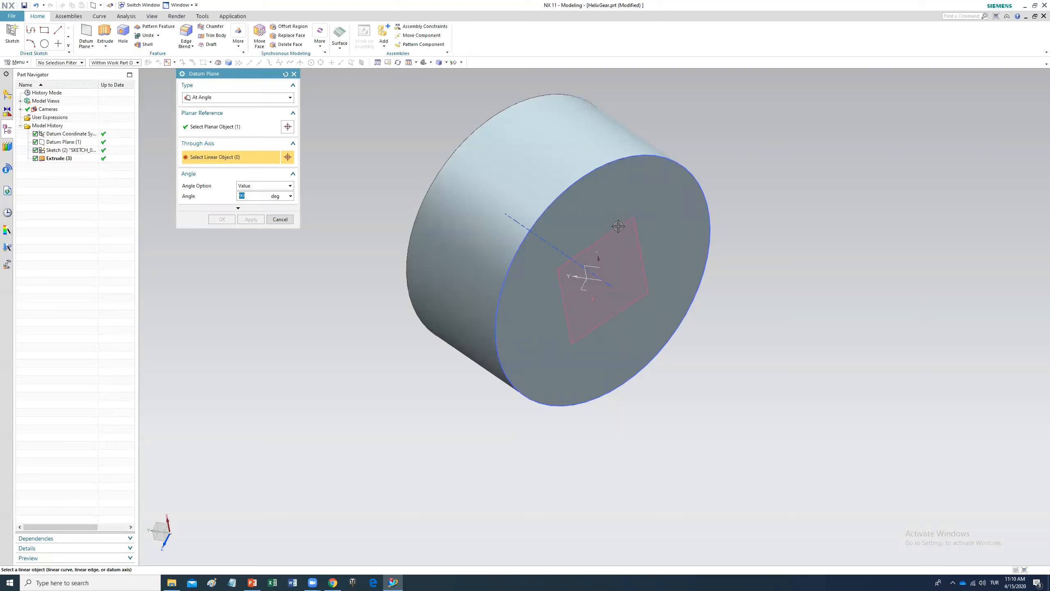
click(601, 270)
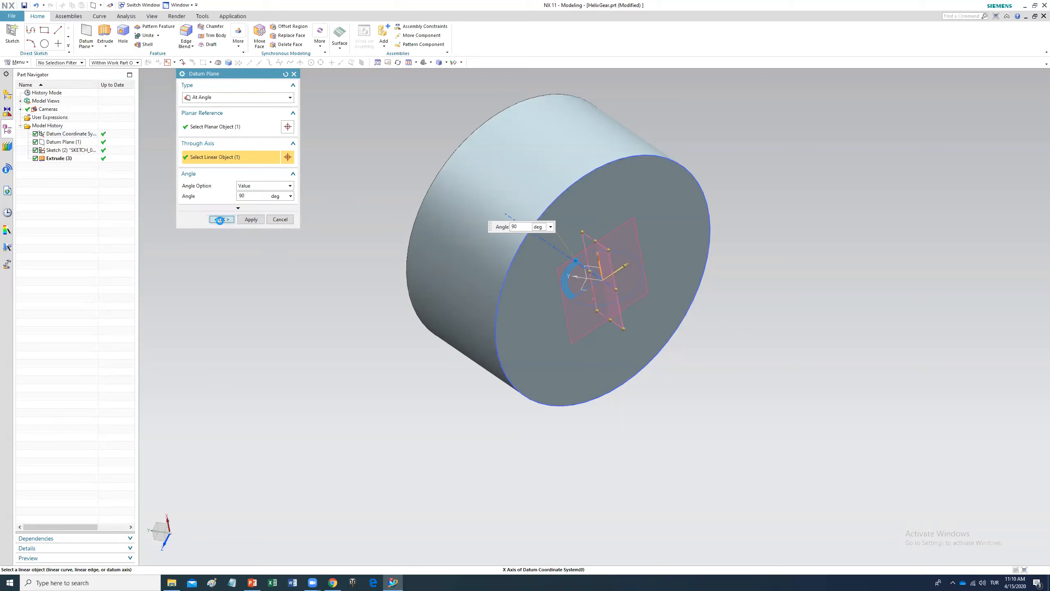
click(232, 219)
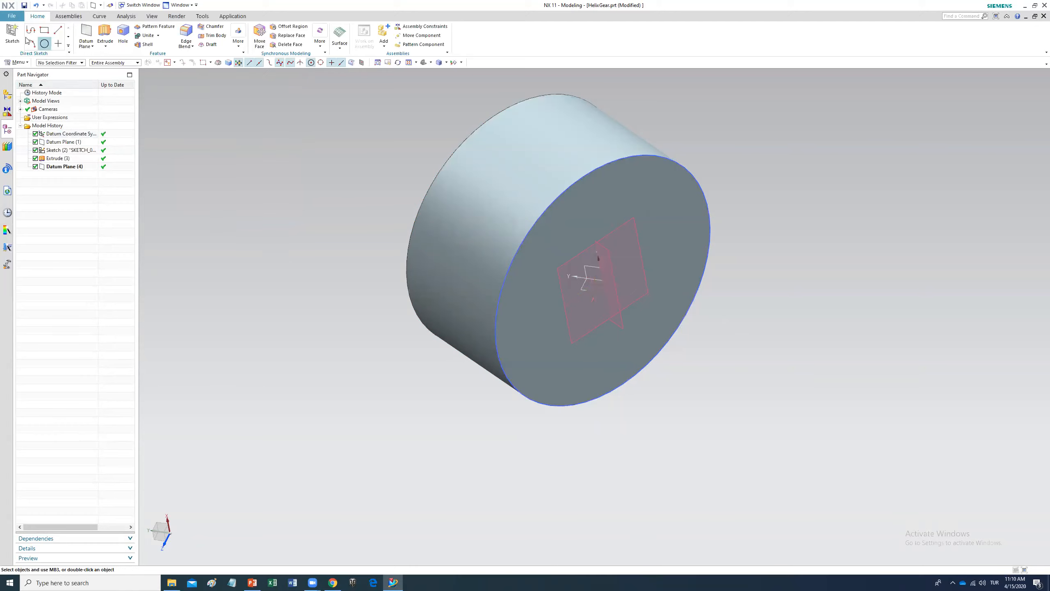
Step: Start a new sketch on the 90-degree datum plane
click(8, 43)
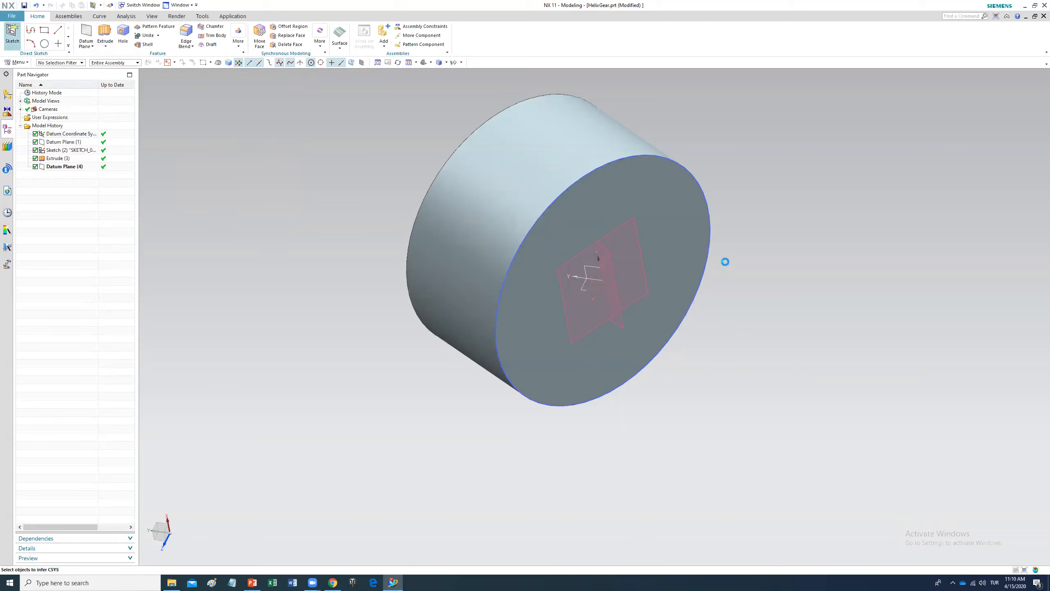
click(603, 250)
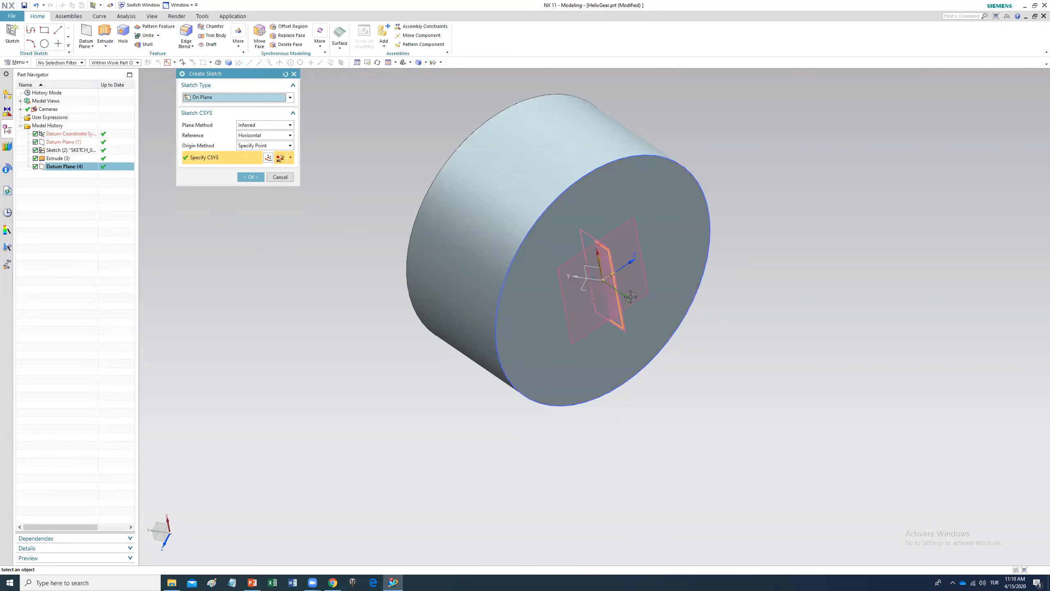
middle_drag(362, 283, 475, 259)
middle_click(475, 259)
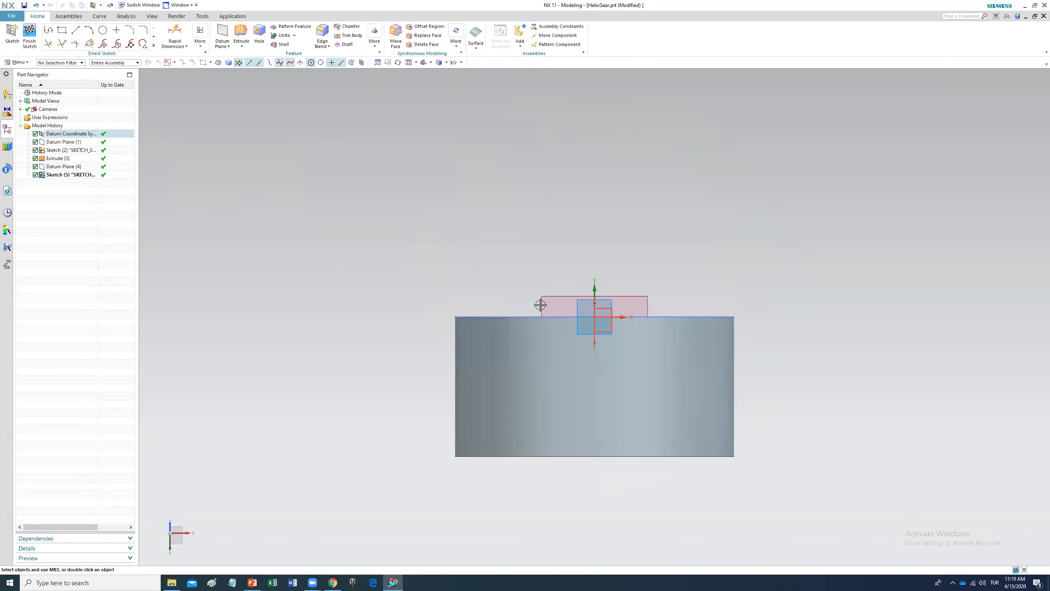
Step: Draw a vertical line about 28 mm long downward from the sketch origin, then finish the sketch
click(75, 30)
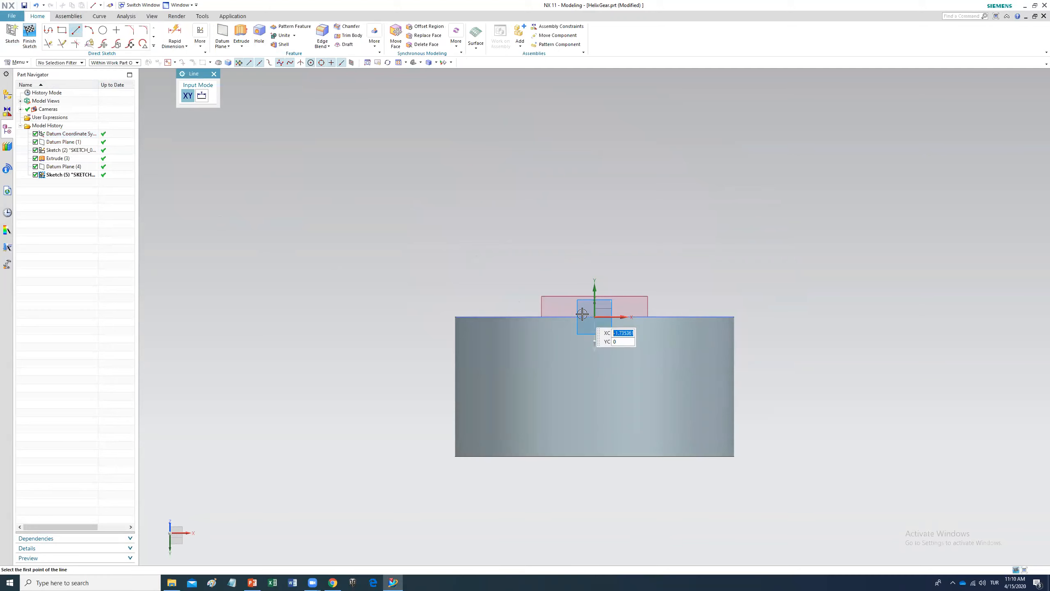
click(594, 316)
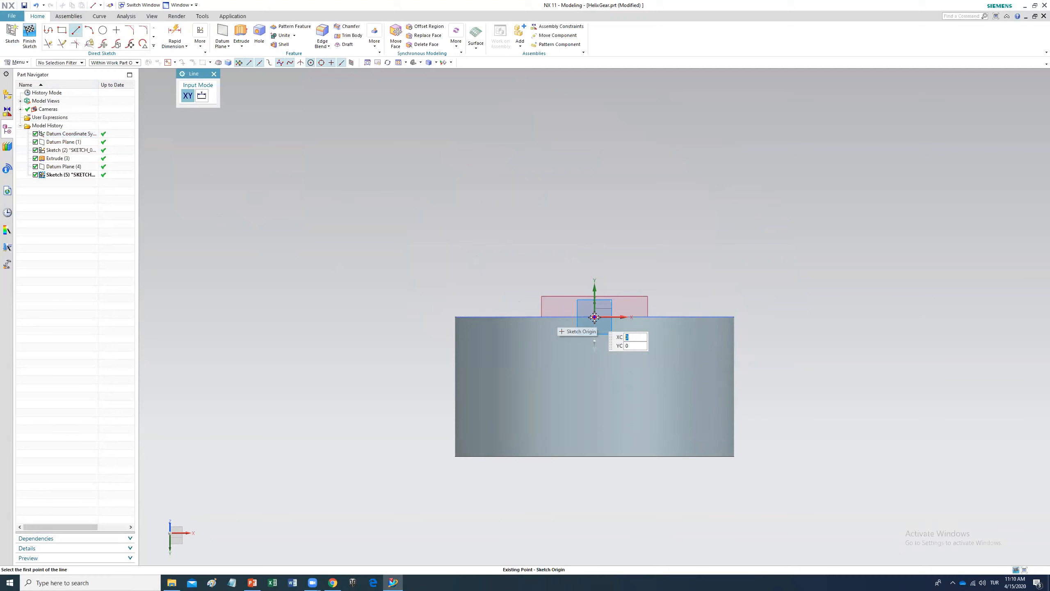
click(603, 512)
key(Escape)
middle_drag(745, 312, 743, 295)
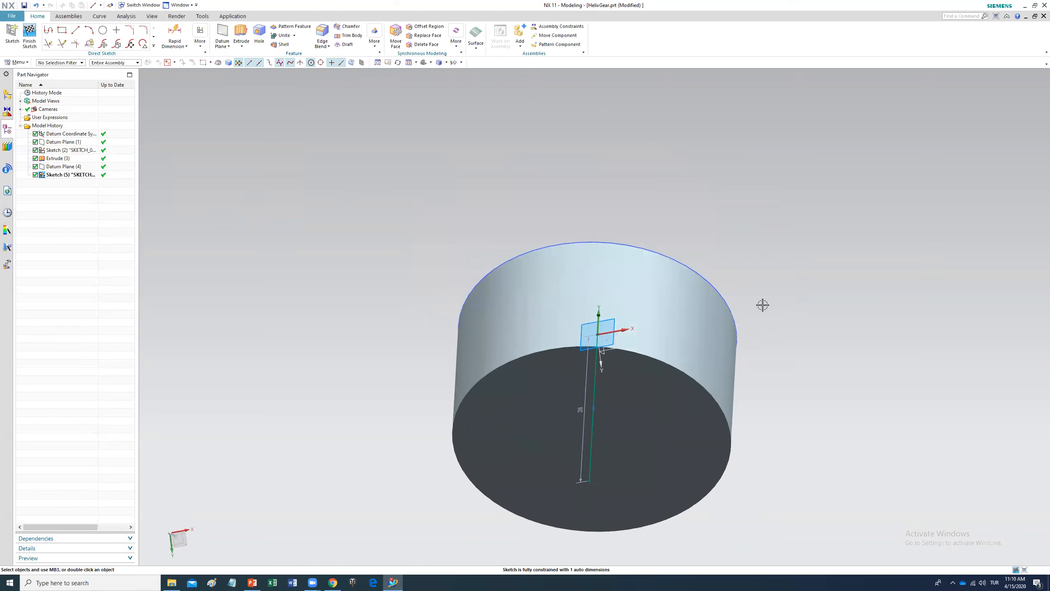
middle_drag(767, 364, 648, 463)
click(30, 35)
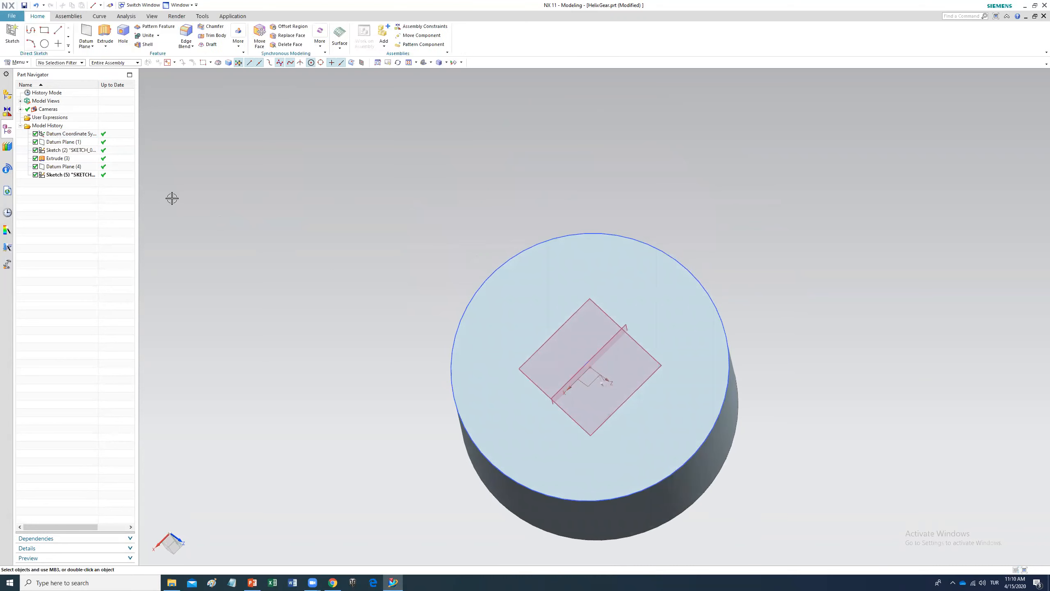
Step: Start a new sketch on the first angled datum plane
mouse_move(597, 348)
middle_down()
mouse_move(628, 314)
mouse_move(608, 373)
mouse_move(616, 355)
middle_up()
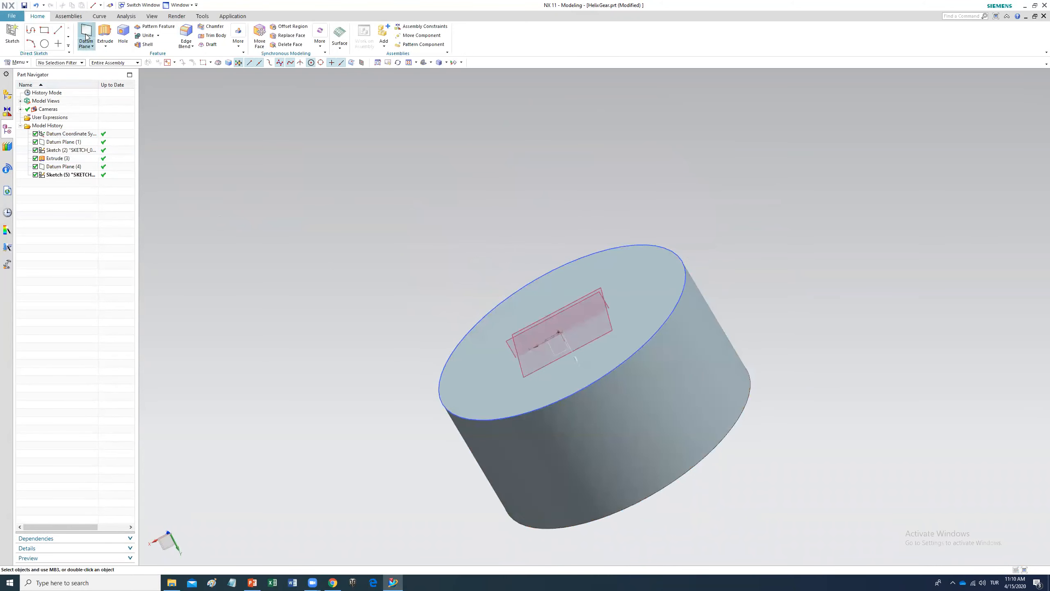
click(12, 35)
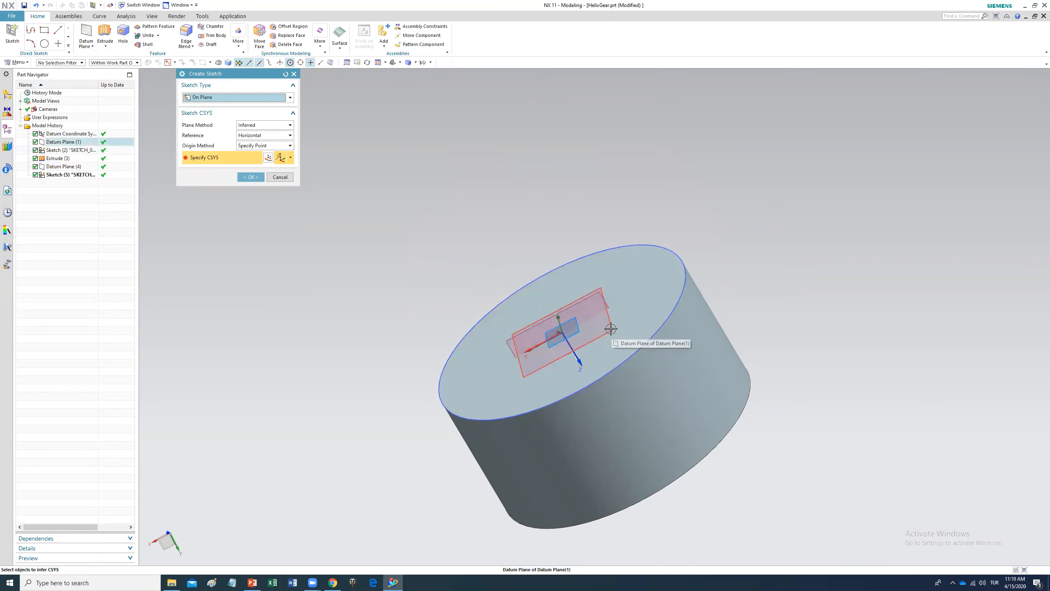
click(609, 329)
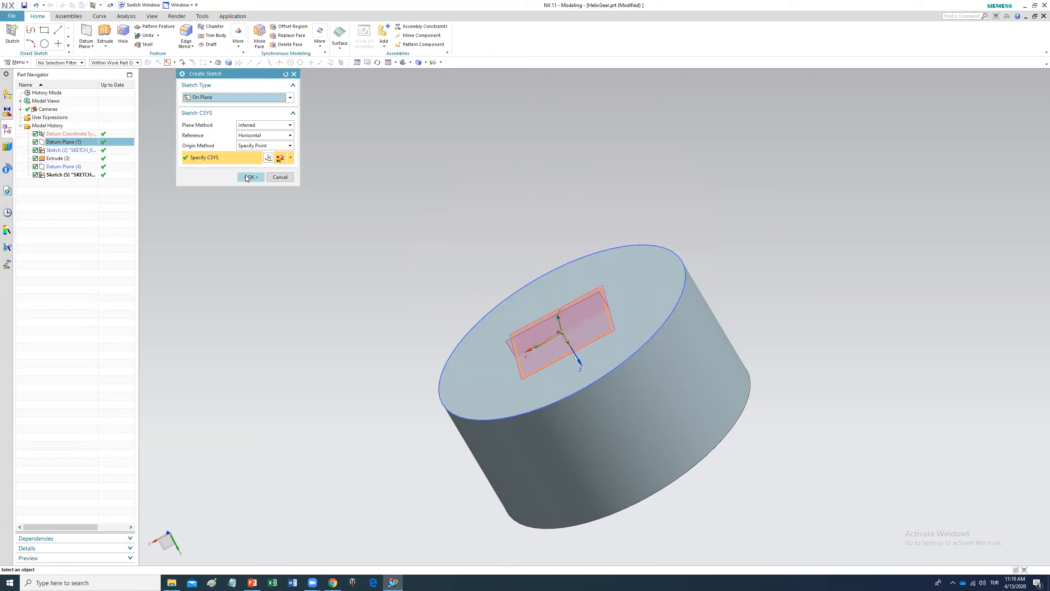
click(250, 177)
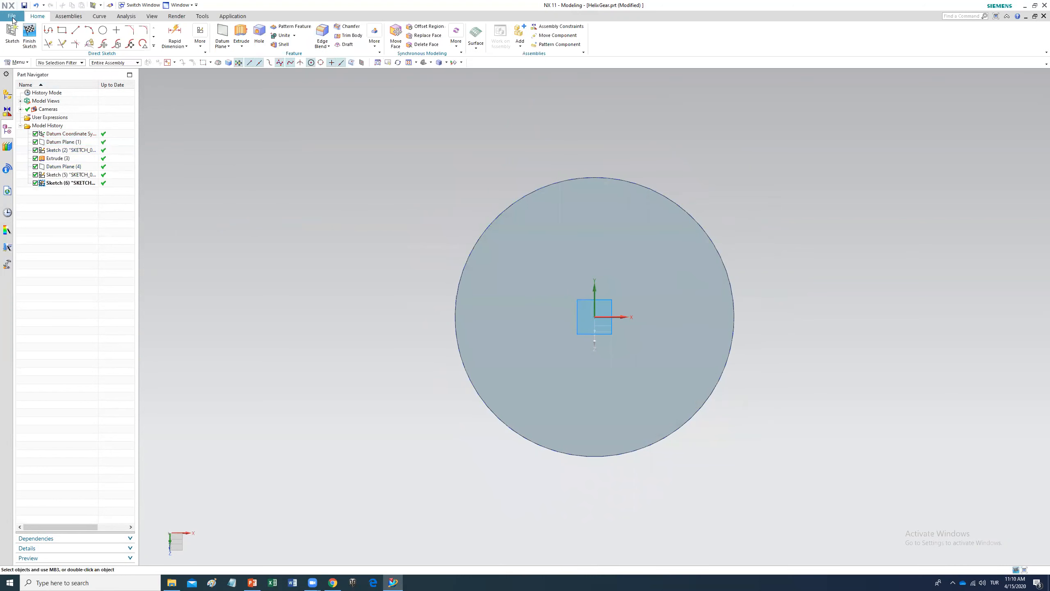
Step: Draw a vertical line upward and a horizontal line rightward from the origin, both past the cylinder's rim, then finish the sketch
click(75, 30)
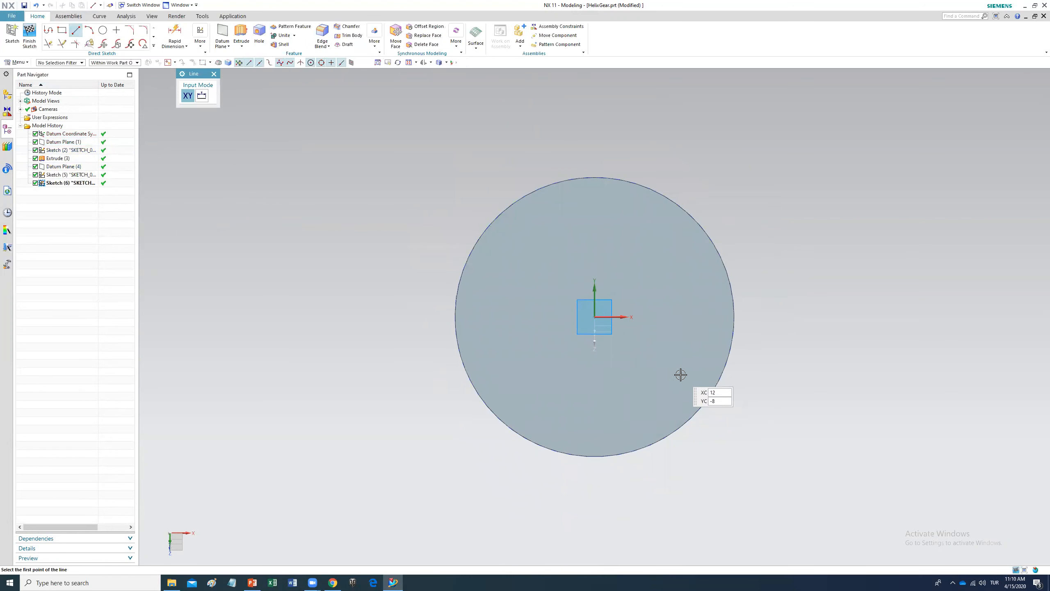
click(595, 317)
click(595, 139)
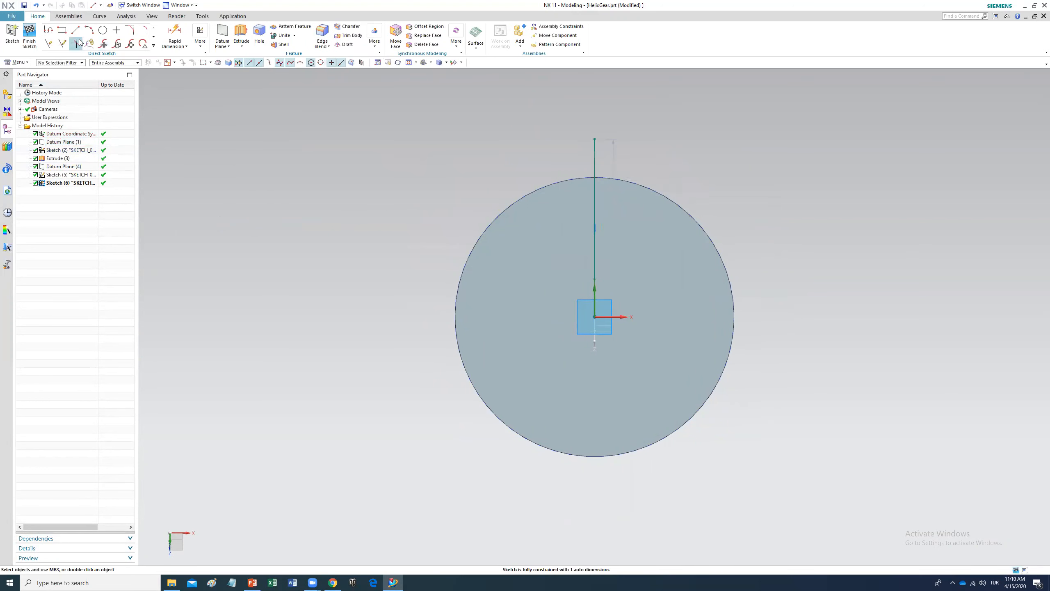
click(594, 316)
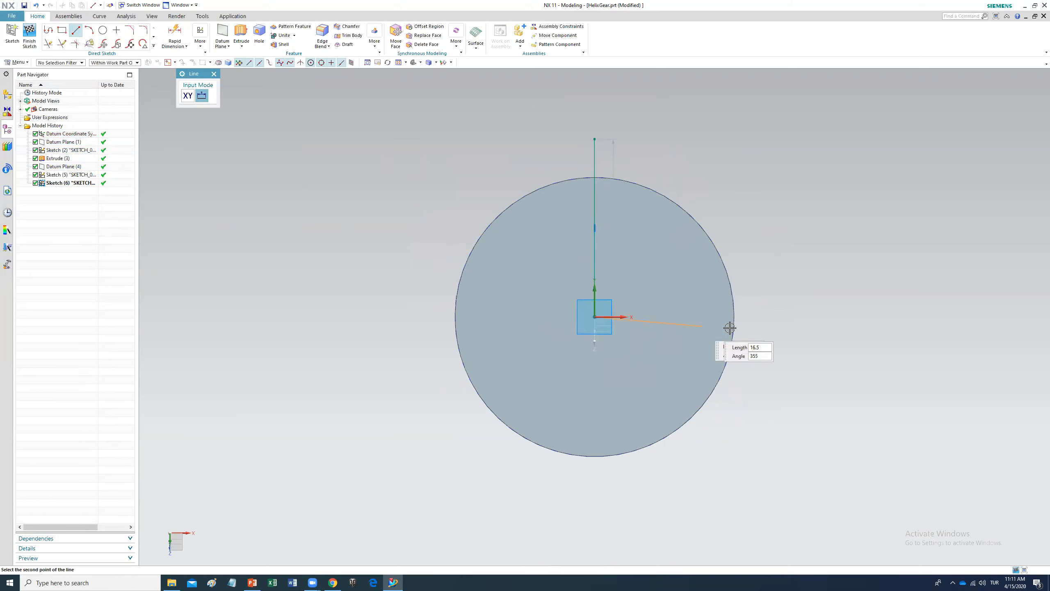
click(783, 316)
key(Escape)
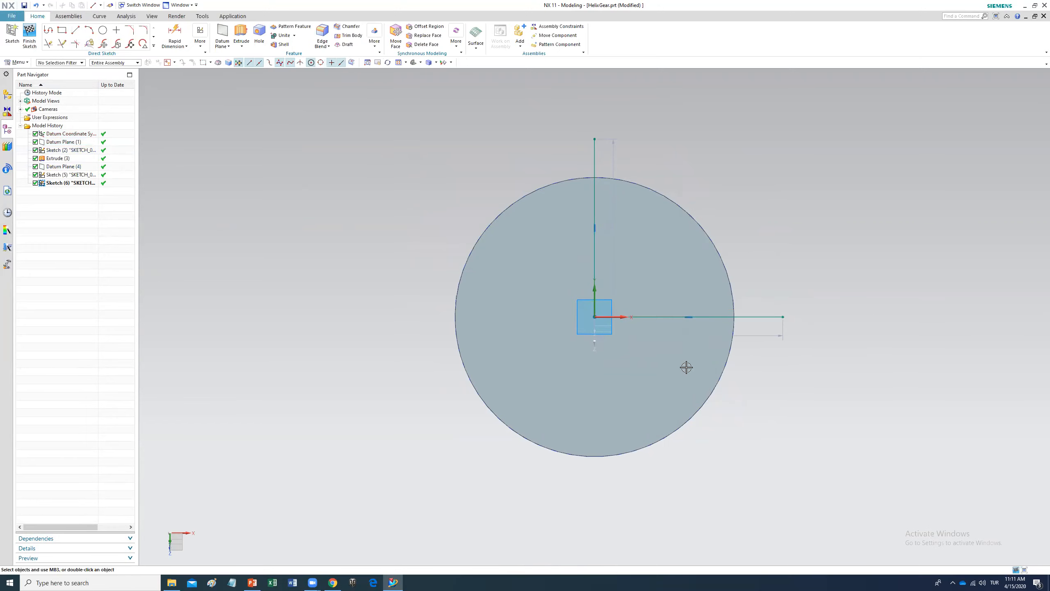
click(30, 35)
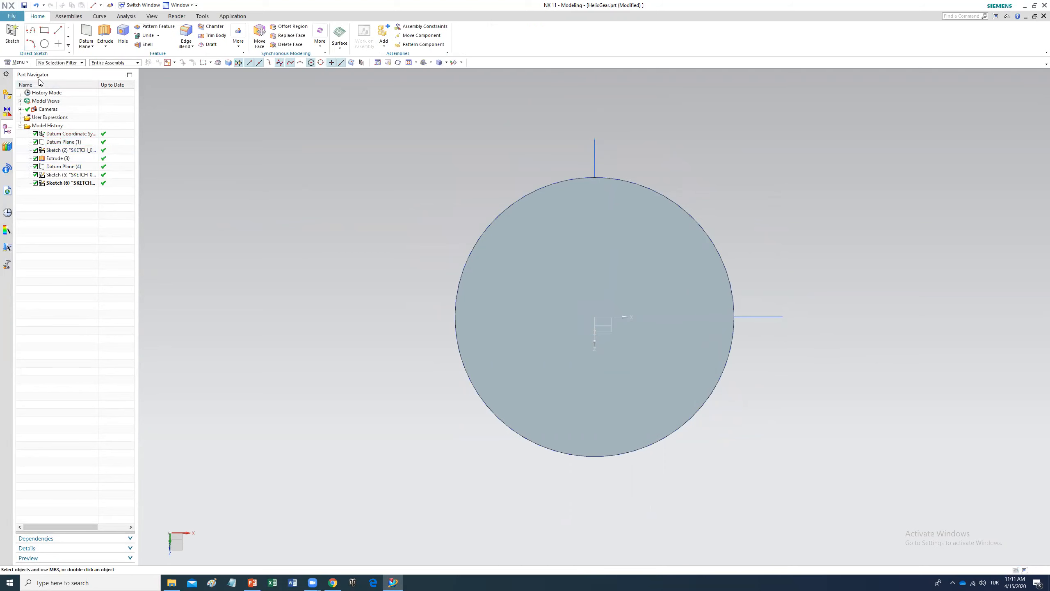
middle_drag(406, 263, 541, 287)
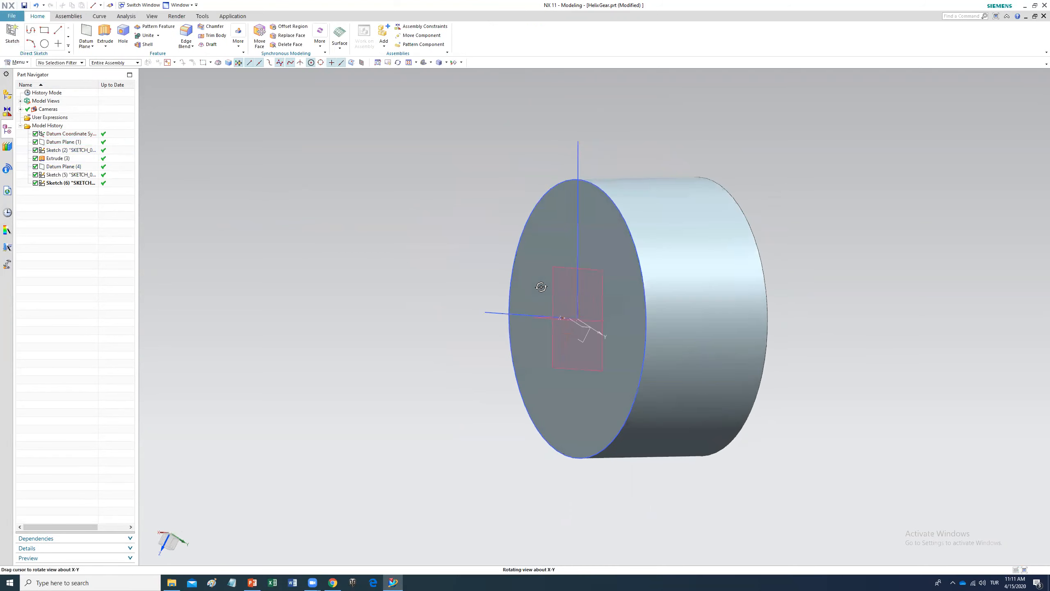
Step: Start a helix and orient its CSYS by X-axis, Y-axis and origin using the sketch origin and reference lines
middle_drag(588, 320, 573, 340)
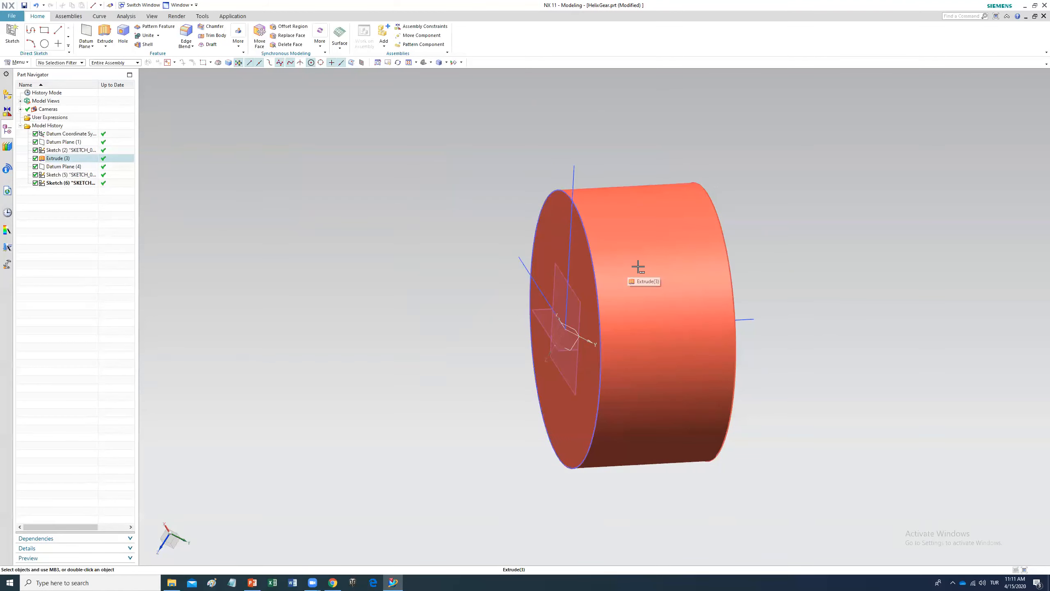
click(100, 16)
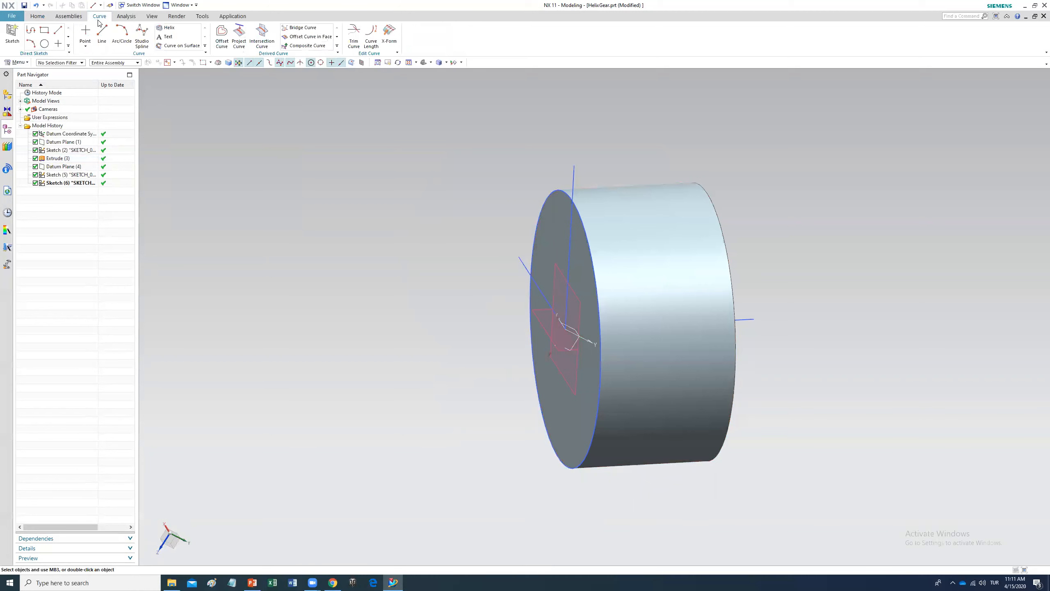
click(187, 30)
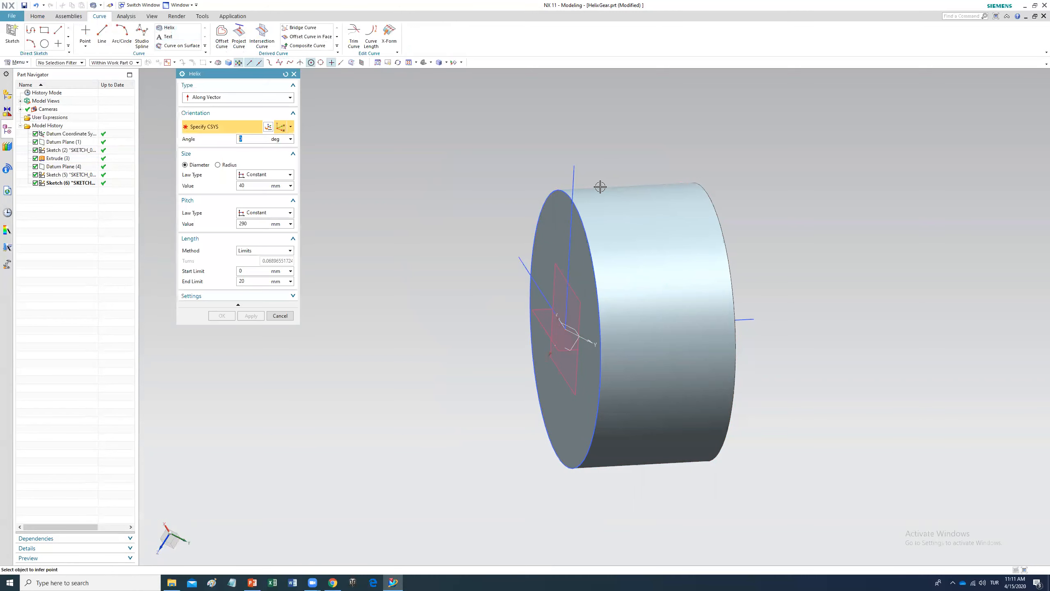
click(292, 129)
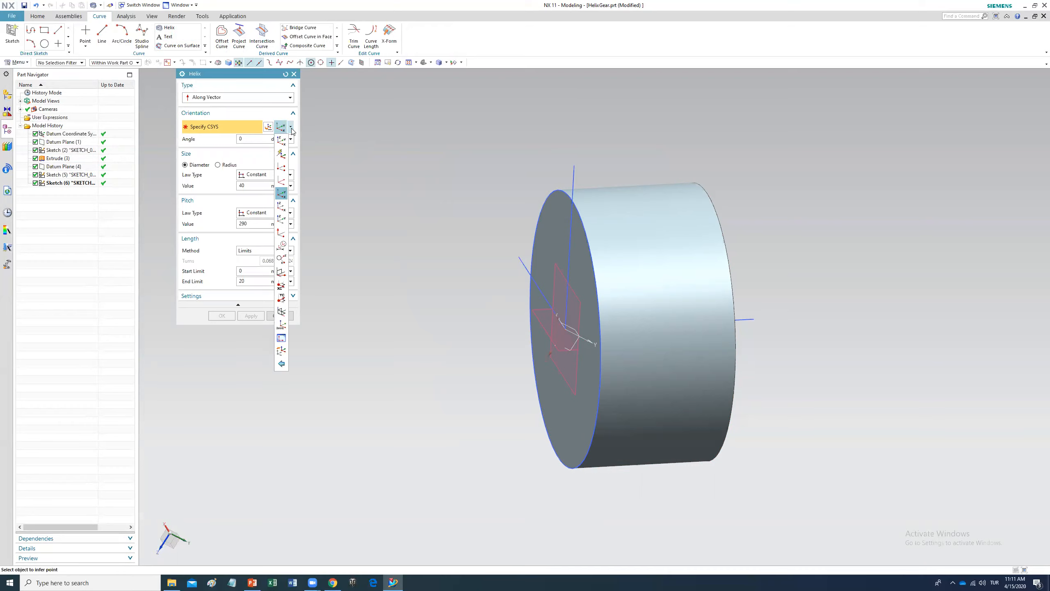
click(282, 194)
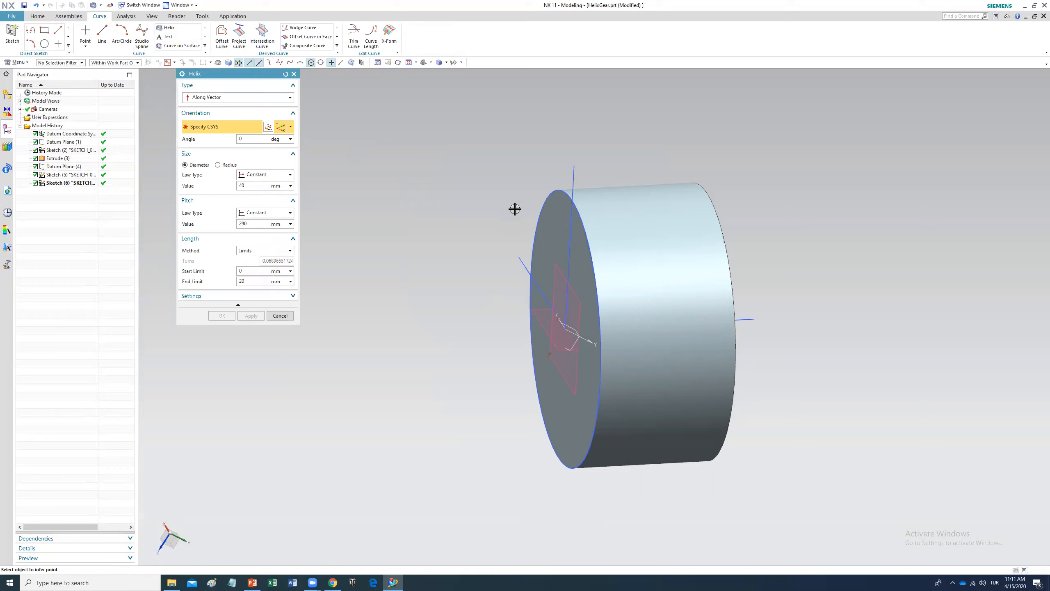
click(567, 330)
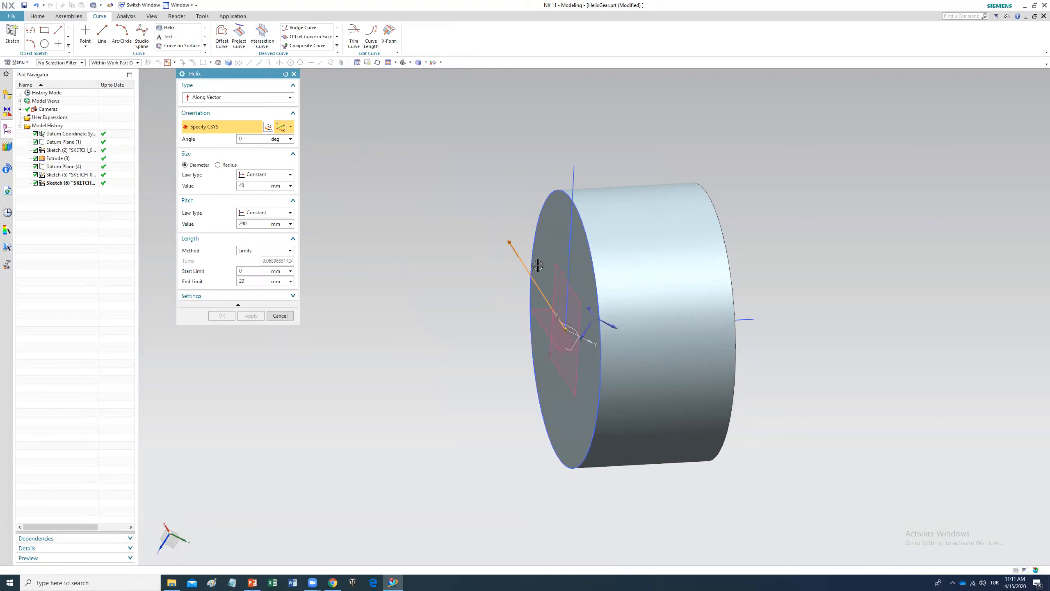
click(575, 174)
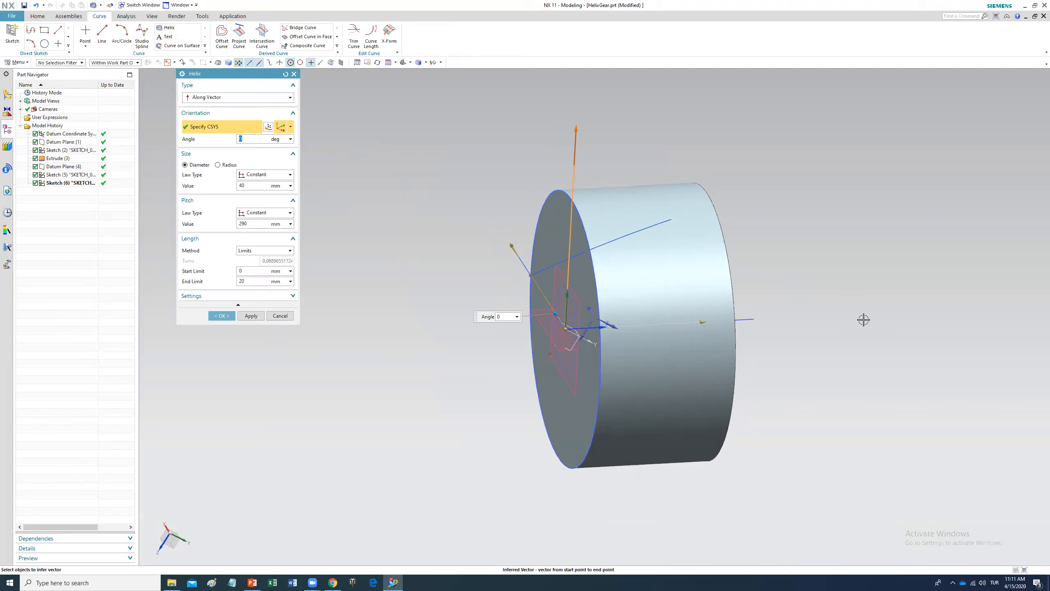
Step: Set the helix pitch to 10 mm and end limit to 100 mm, then create the helix
drag(260, 225, 230, 220)
text(10)
key(Return)
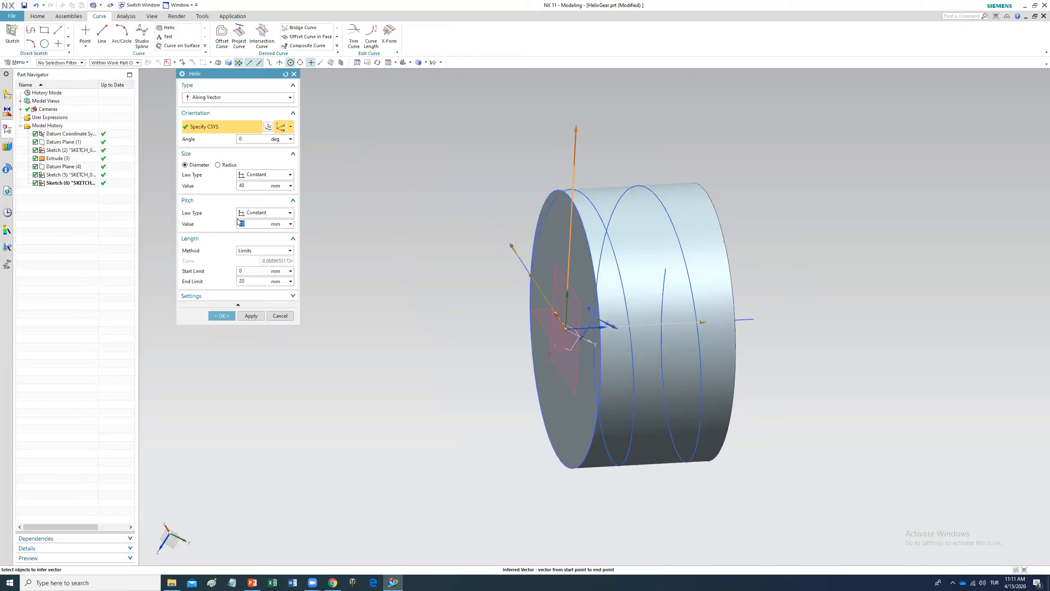
click(244, 281)
key(Return)
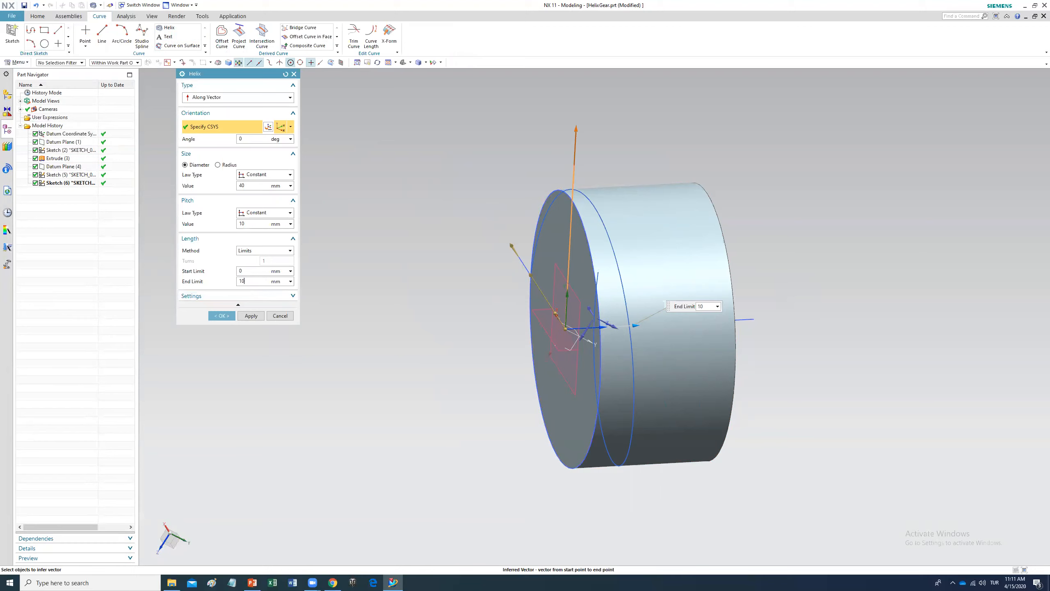
click(220, 316)
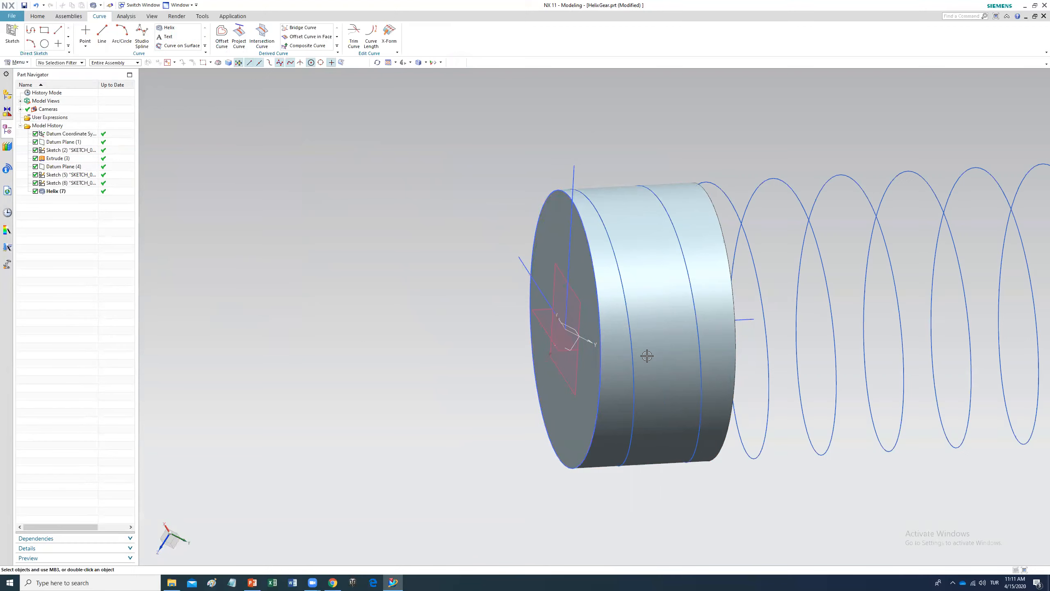
Step: Edit the helix parameters, setting the end limit to 20 mm and the pitch to 20 mm
middle_drag(749, 279, 727, 269)
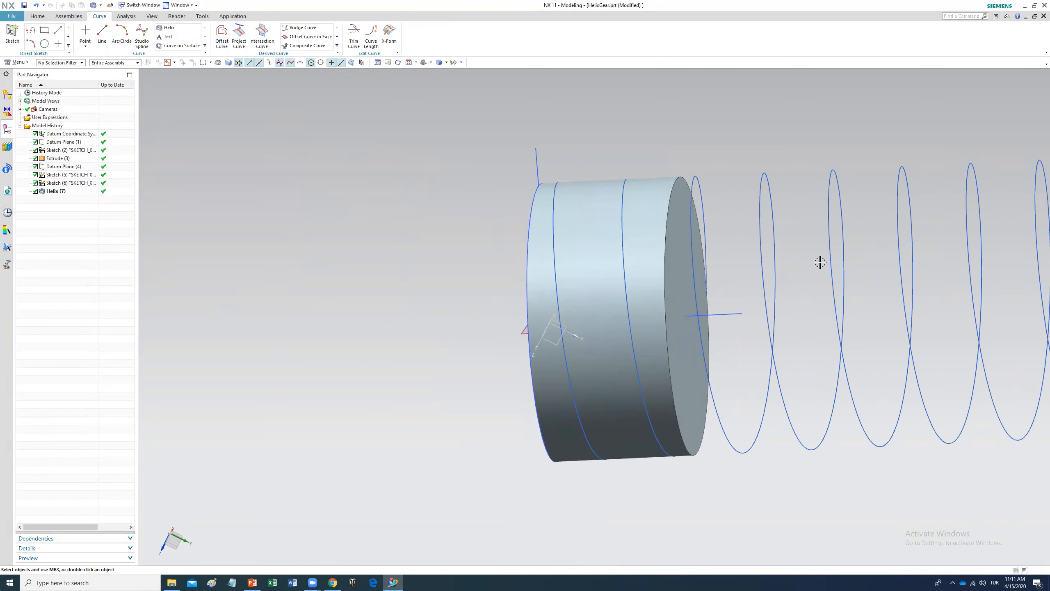
scroll(865, 280, down, 2)
scroll(865, 280, down, 1)
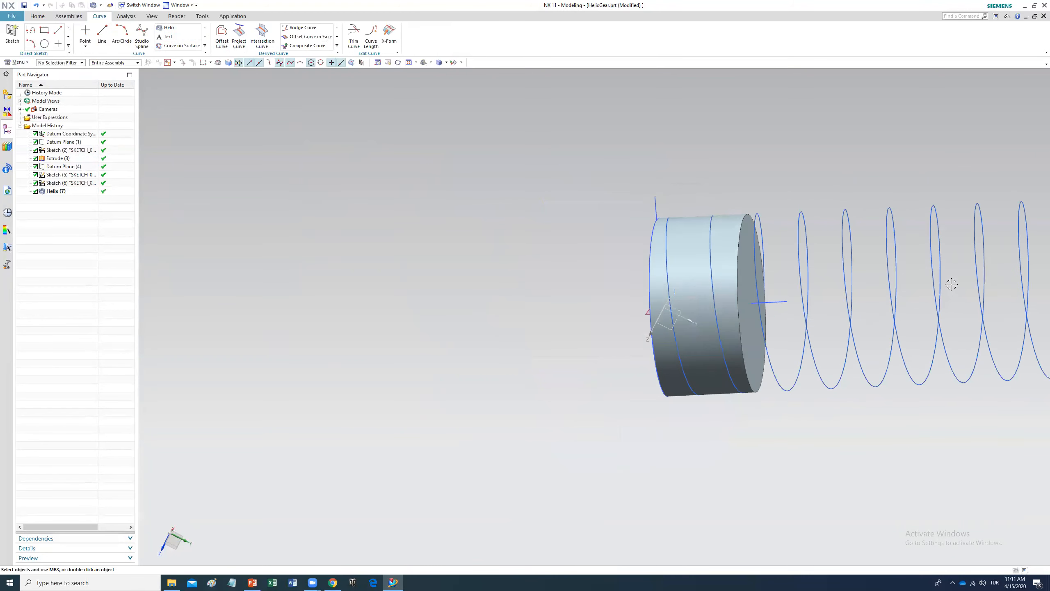
click(409, 62)
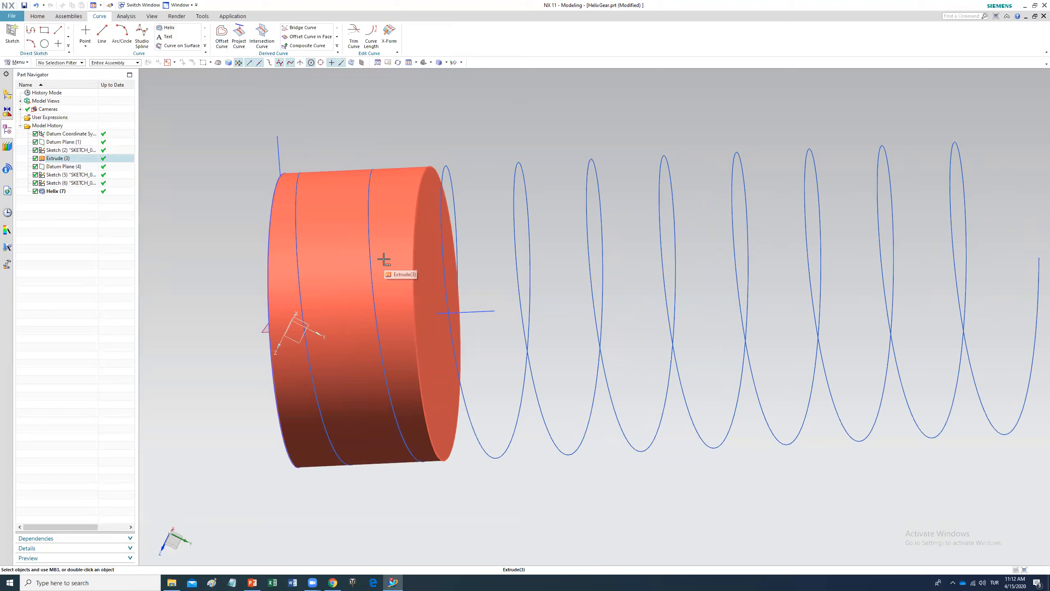
click(66, 192)
right_click(68, 191)
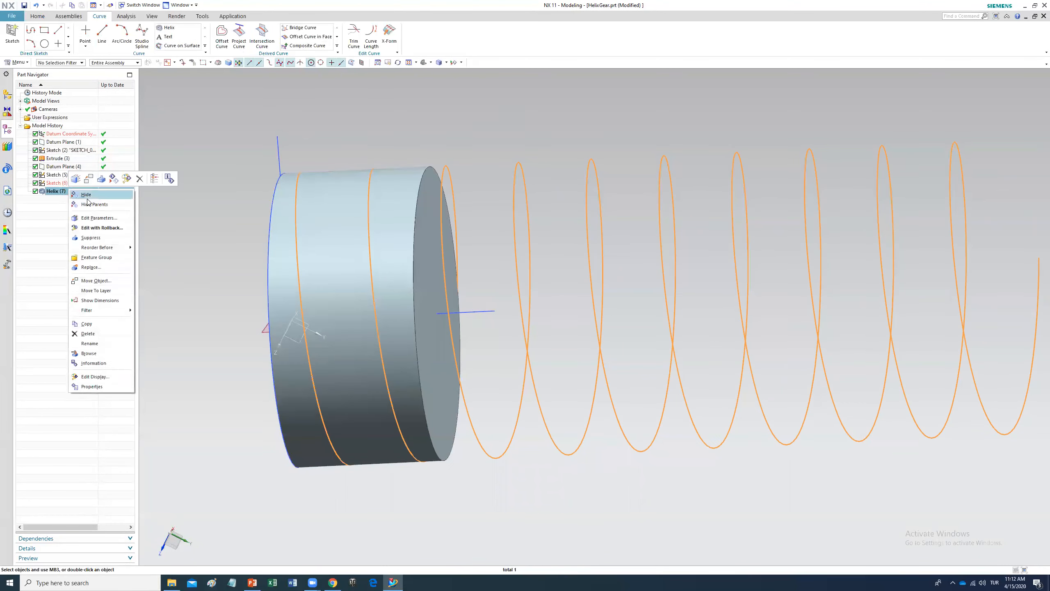
click(110, 218)
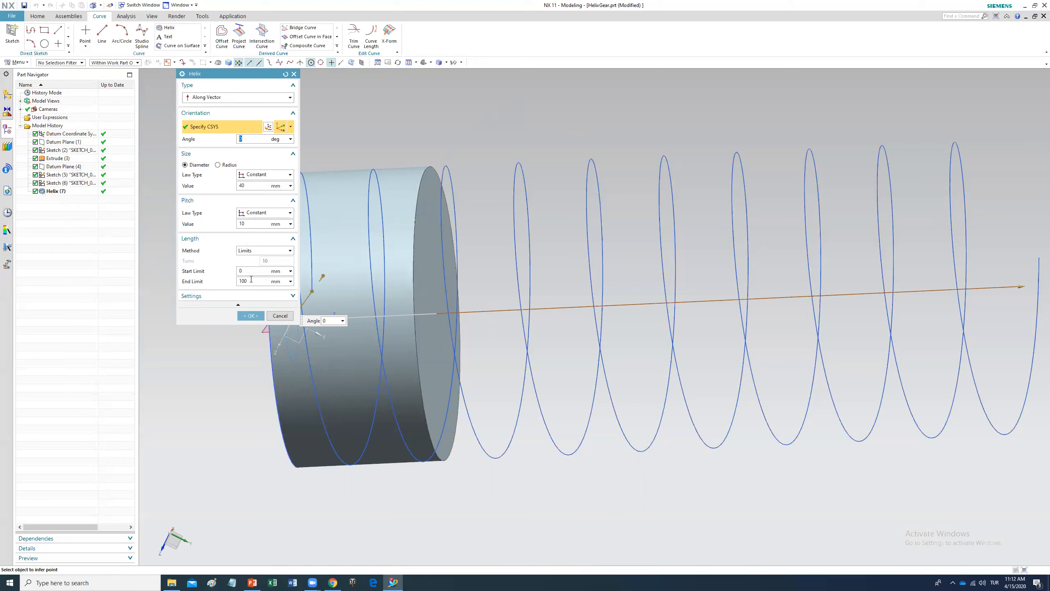
click(237, 281)
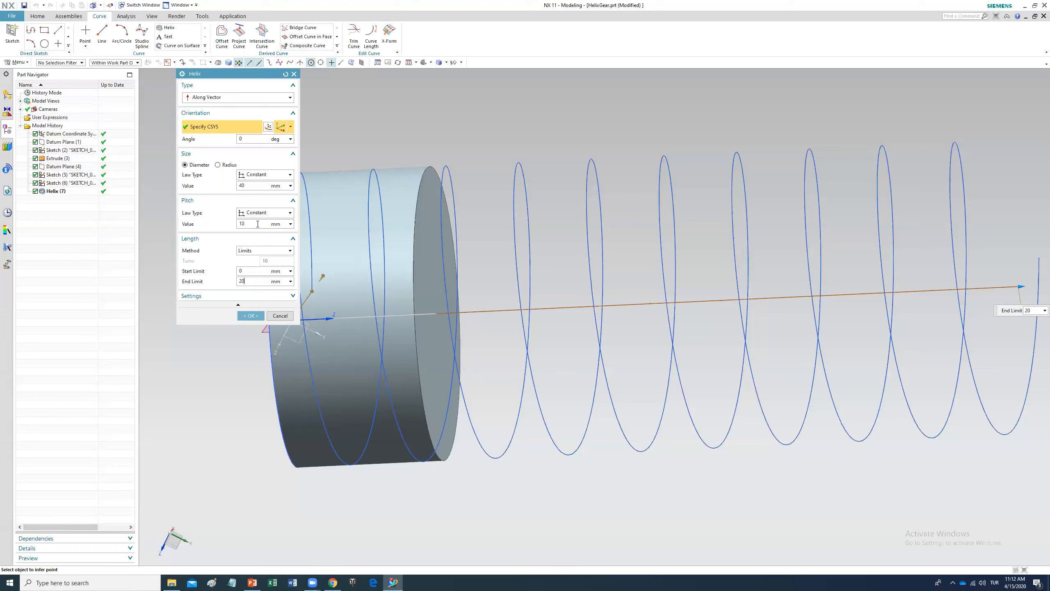
click(258, 224)
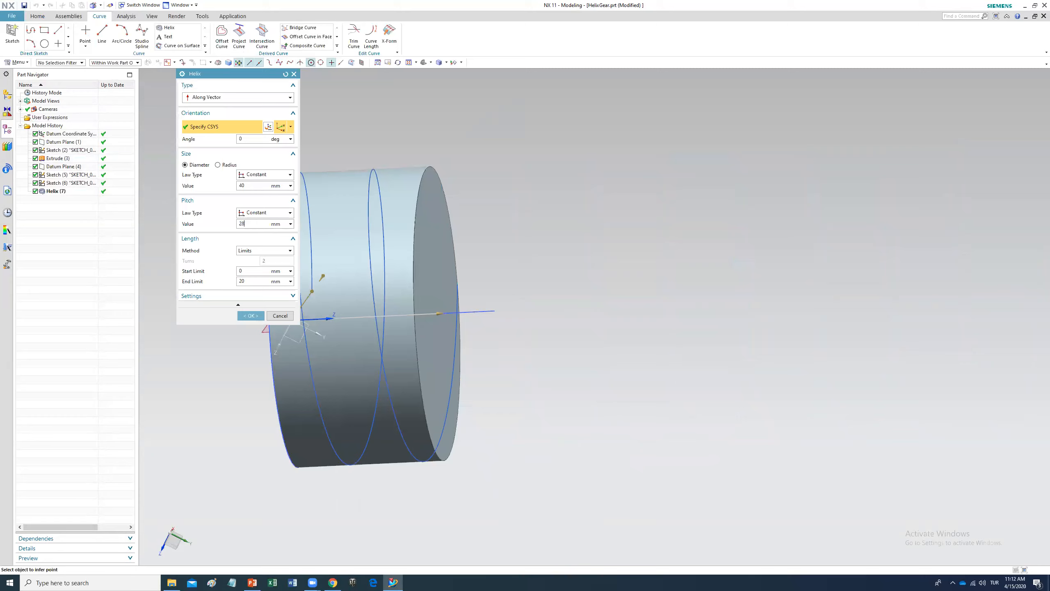
key(Return)
click(250, 316)
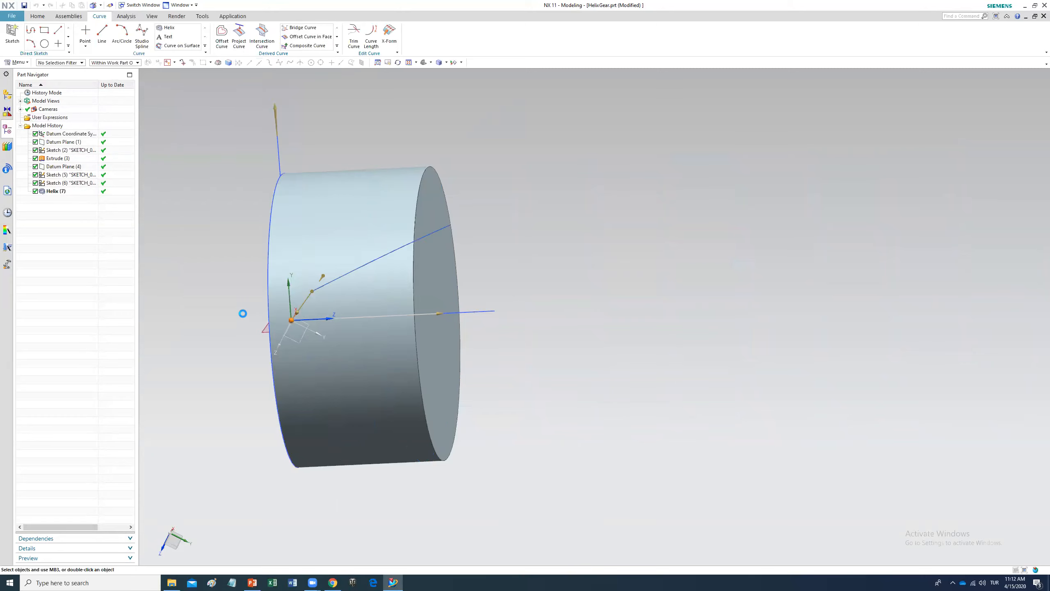
Step: Start a new sketch on the cylinder's end face
middle_drag(487, 296, 570, 322)
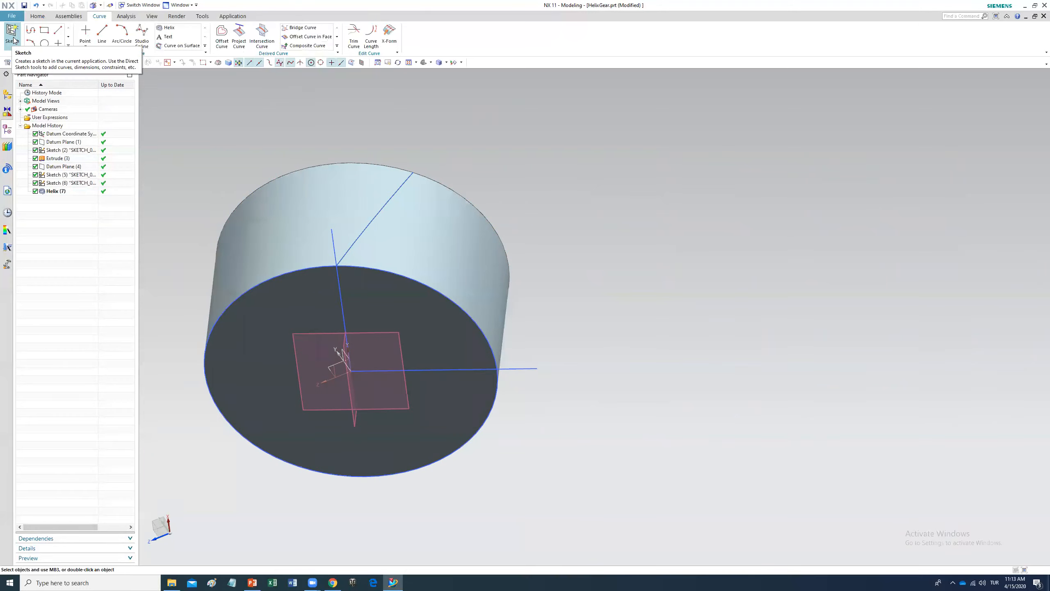
click(12, 38)
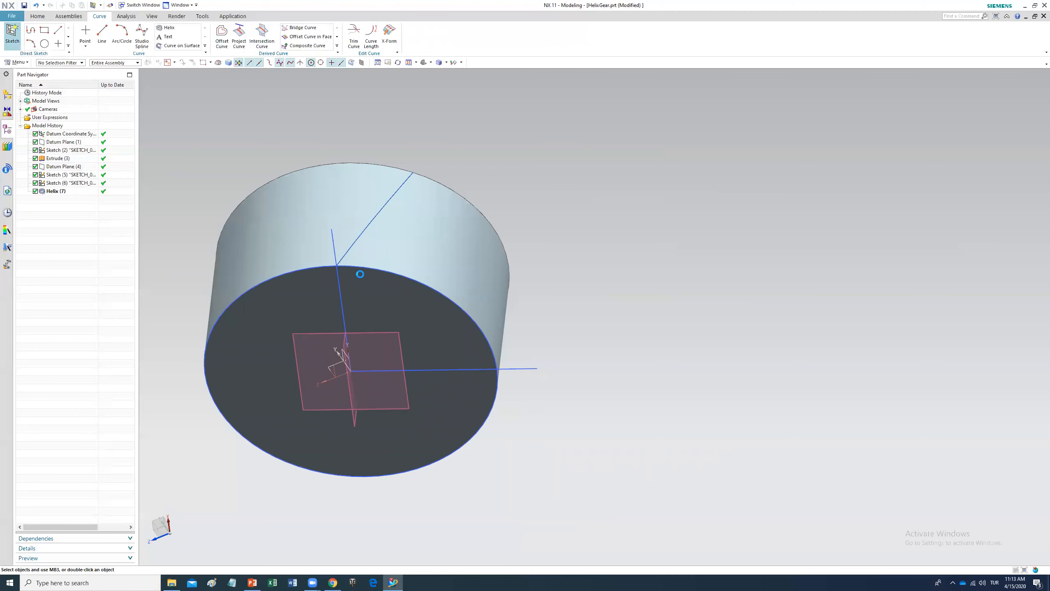
click(372, 298)
click(251, 177)
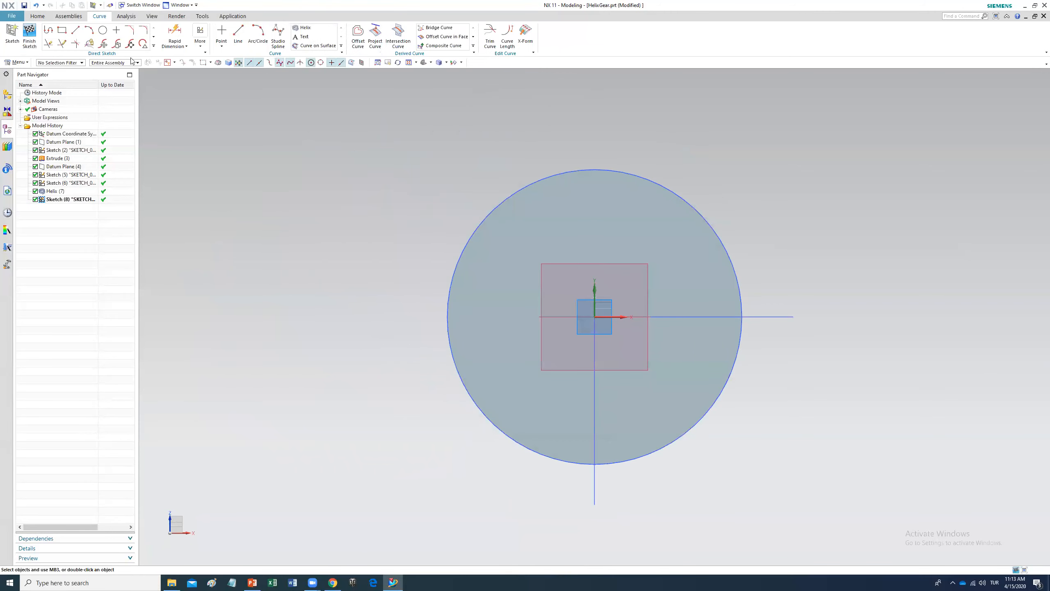
Step: Draw a short arc centered on the sketch origin at the cylinder's rim
click(90, 30)
click(202, 95)
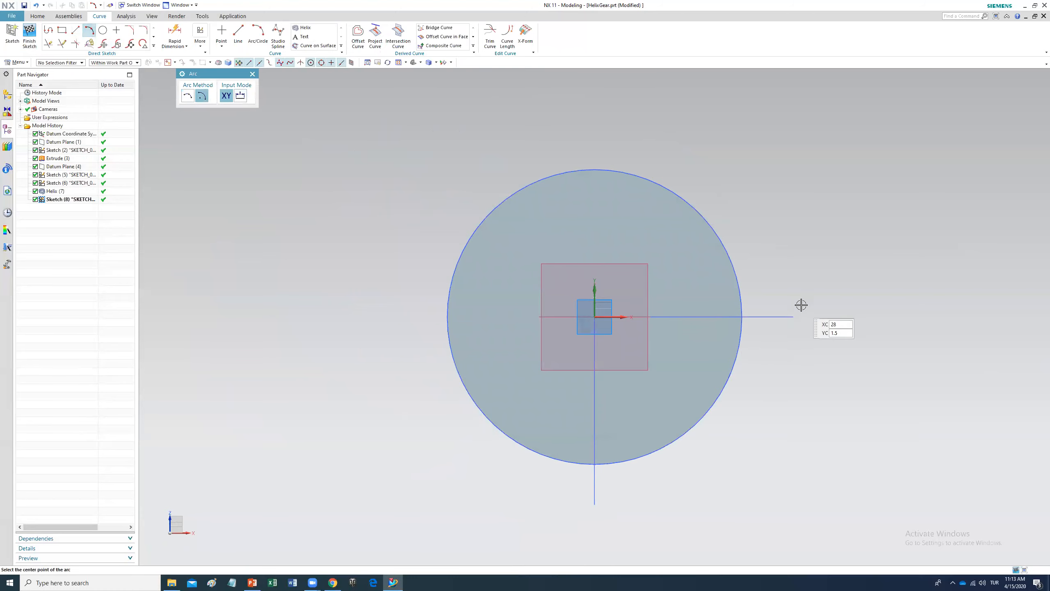
scroll(795, 304, up, 3)
click(403, 327)
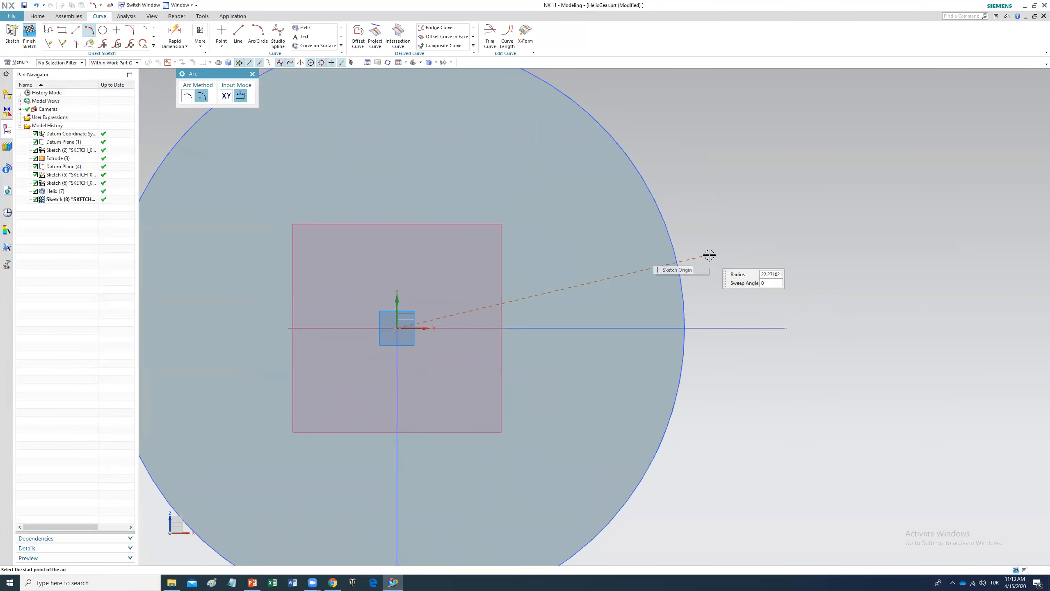
scroll(690, 300, up, 5)
click(675, 310)
click(678, 386)
key(Escape)
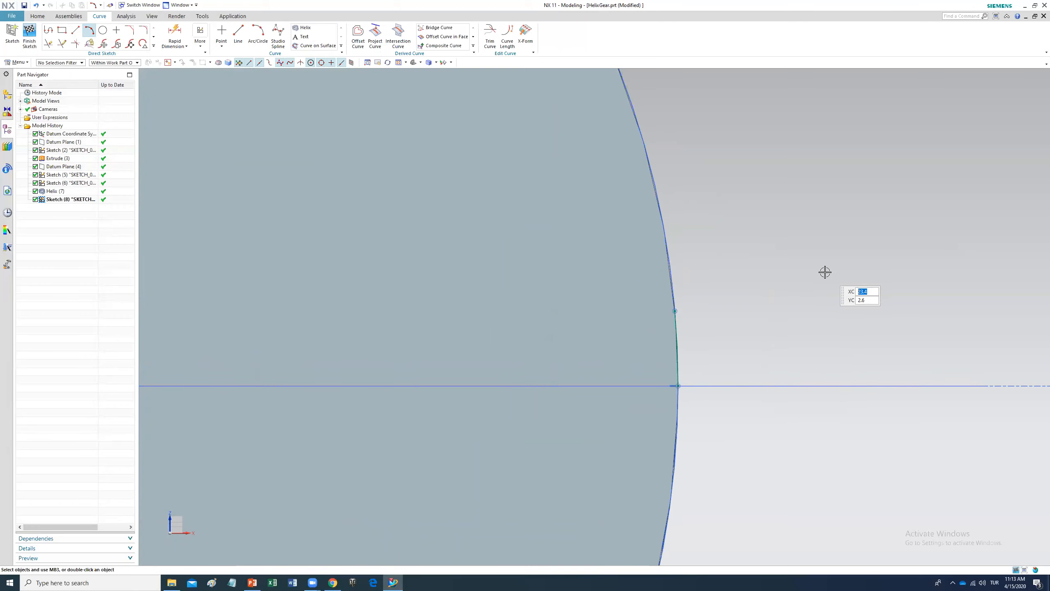
Step: Draw a second short arc centered on the origin, about 22 mm radius, just outside the rim
scroll(634, 380, down, 1)
scroll(634, 380, down, 1)
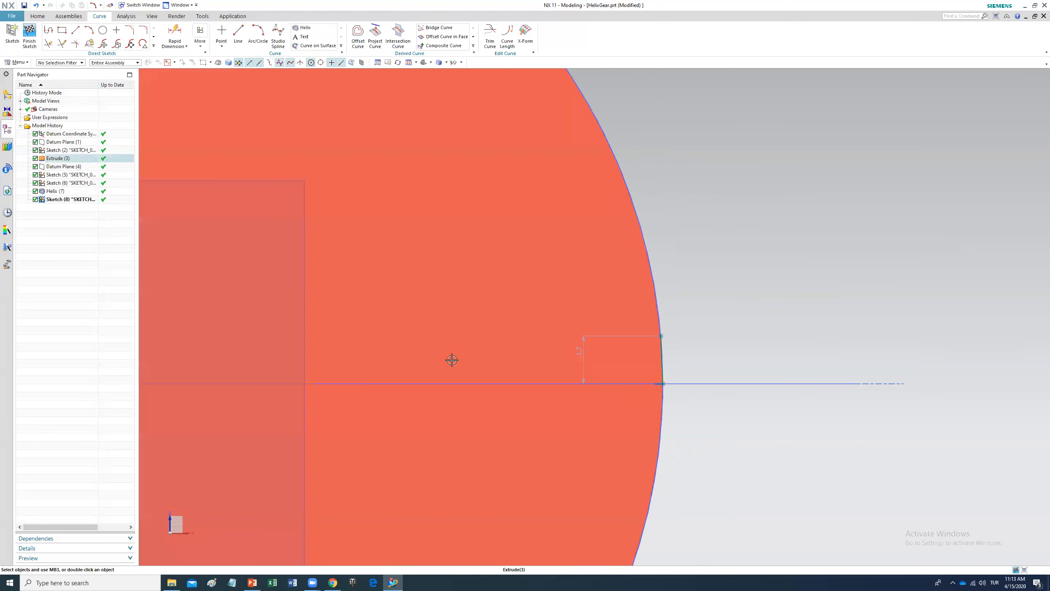
scroll(452, 359, up, 1)
key(ctrl+f)
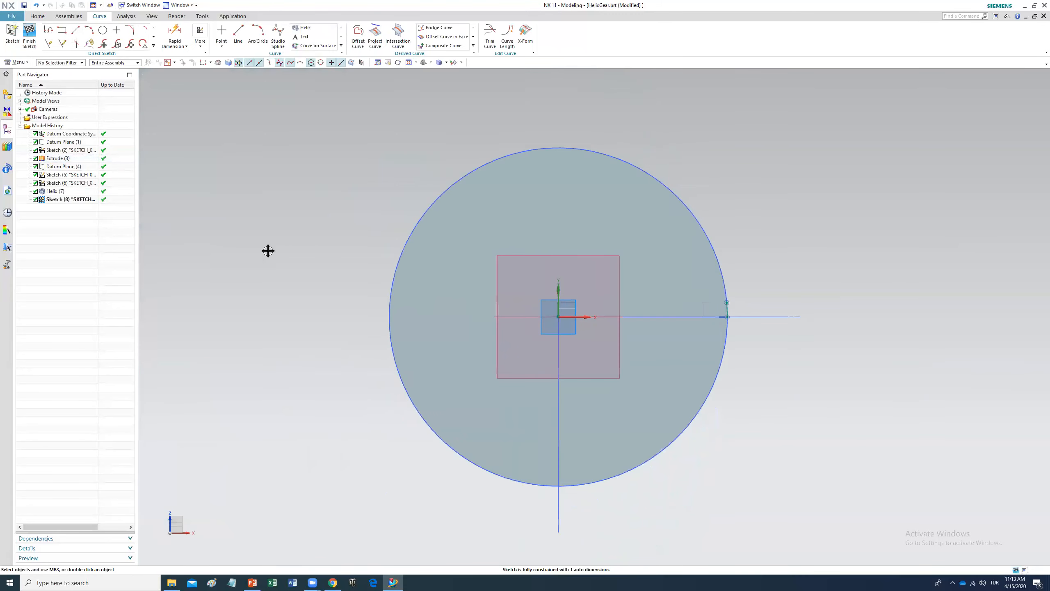
click(89, 30)
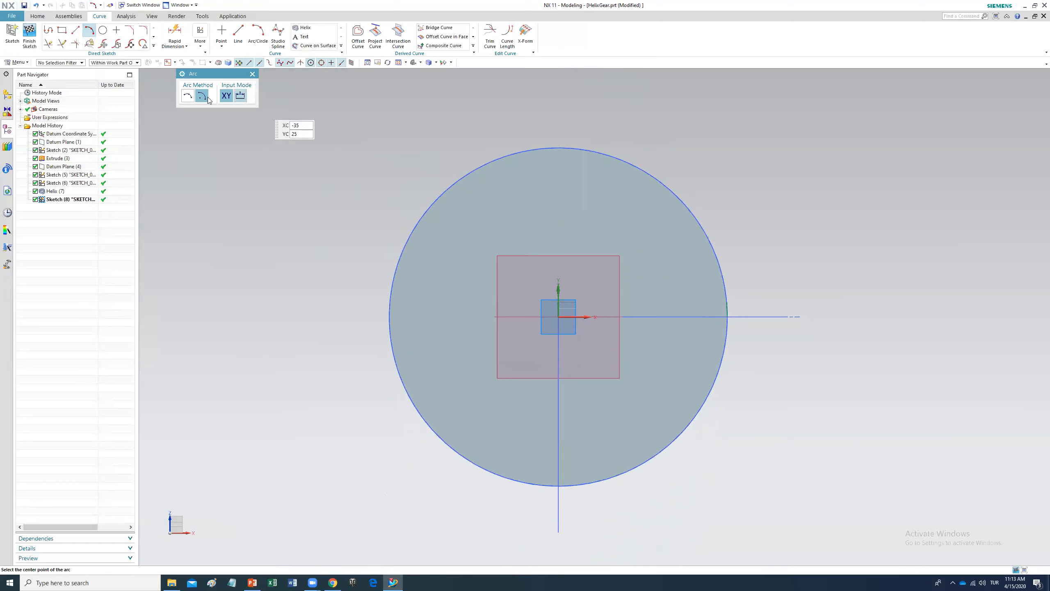
click(558, 317)
scroll(764, 299, up, 1)
scroll(764, 299, up, 4)
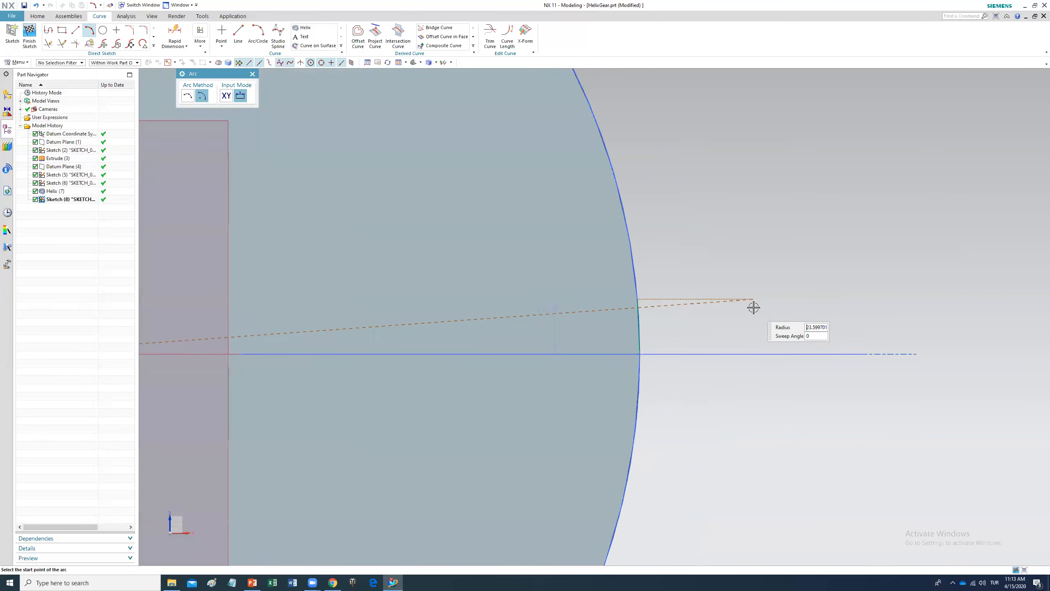
click(716, 310)
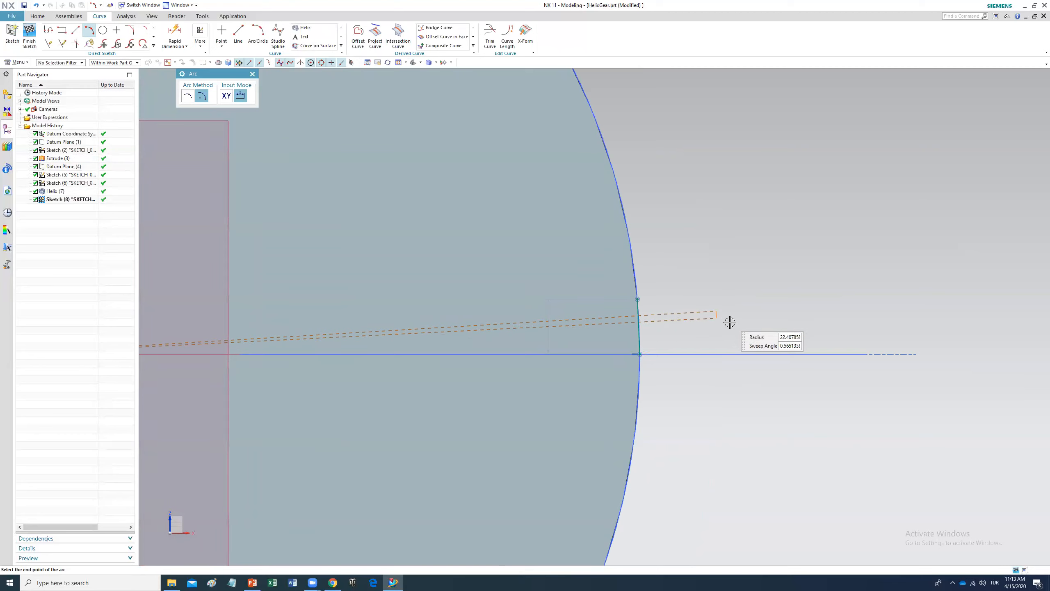
click(717, 354)
key(Escape)
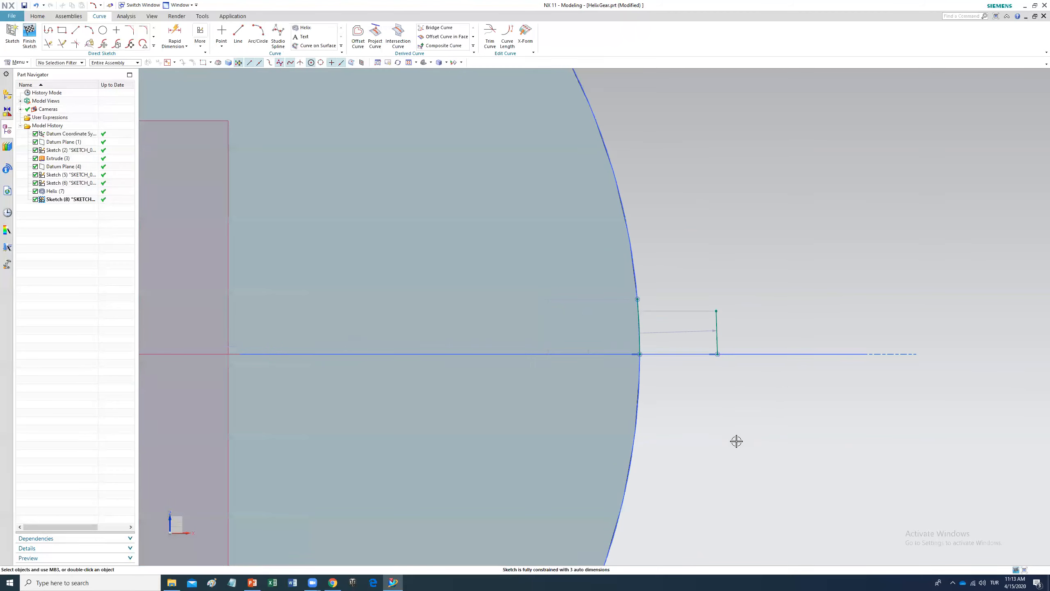
Step: Set an arc's vertical endpoint dimension to 1 mm and reposition the dimension
double_click(589, 321)
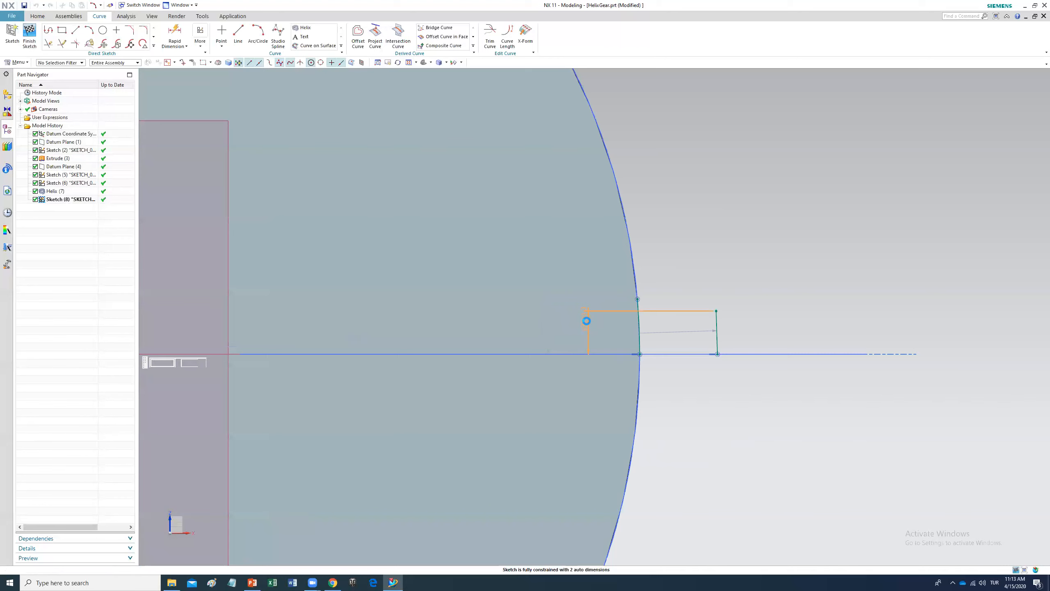
text(1)
key(Return)
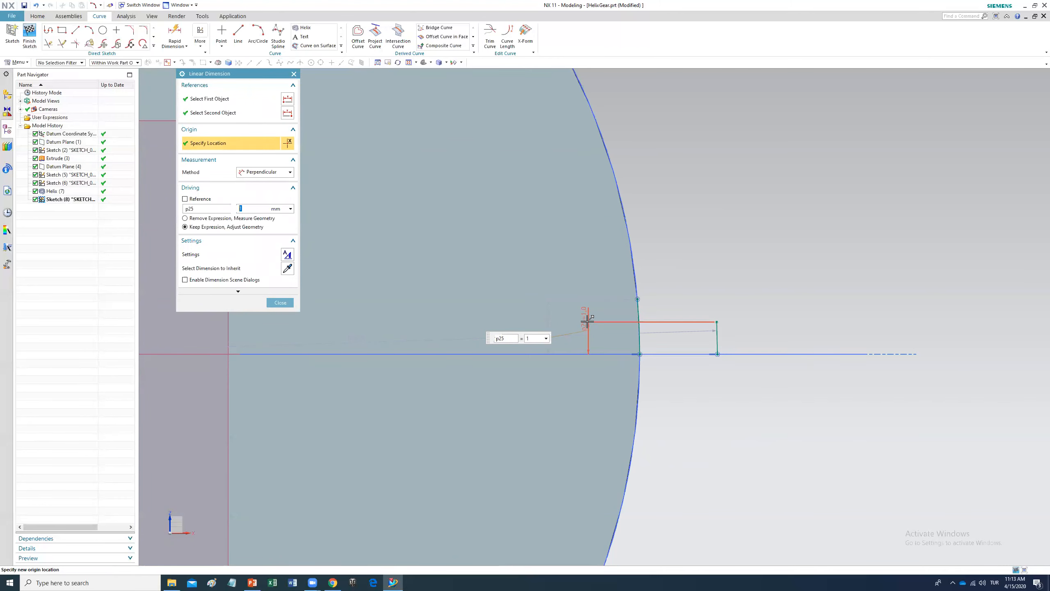
drag(583, 326, 692, 340)
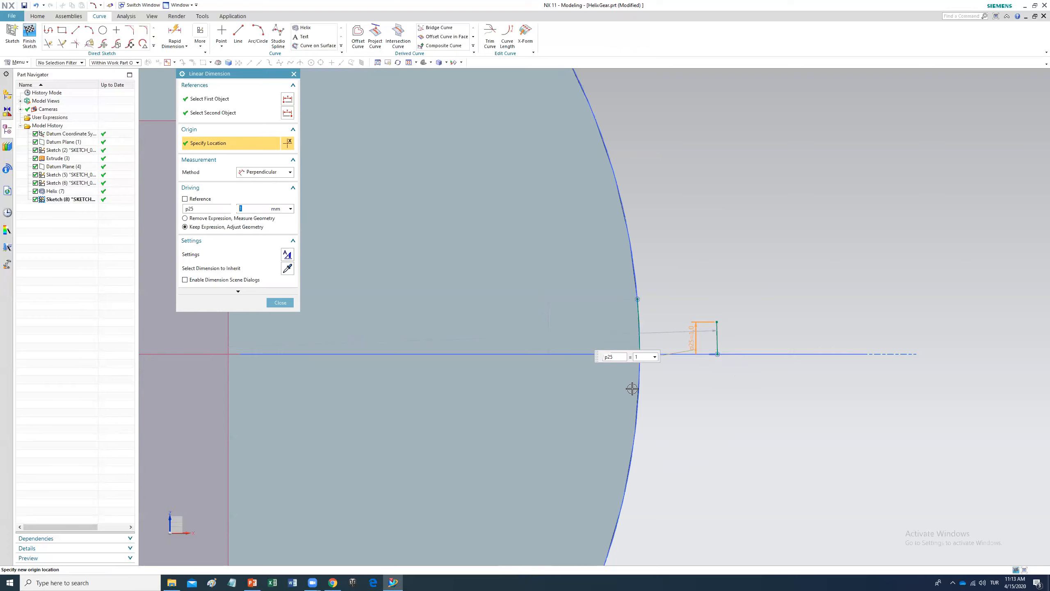
Step: Set the rim arc's vertical endpoint dimension to 1.4 mm
double_click(545, 314)
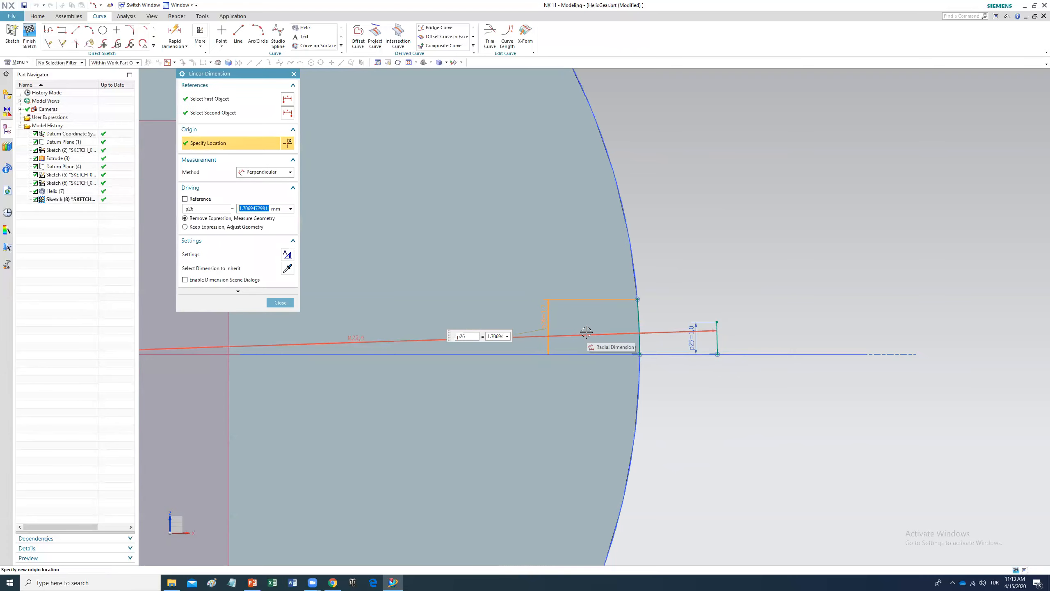
text(1)
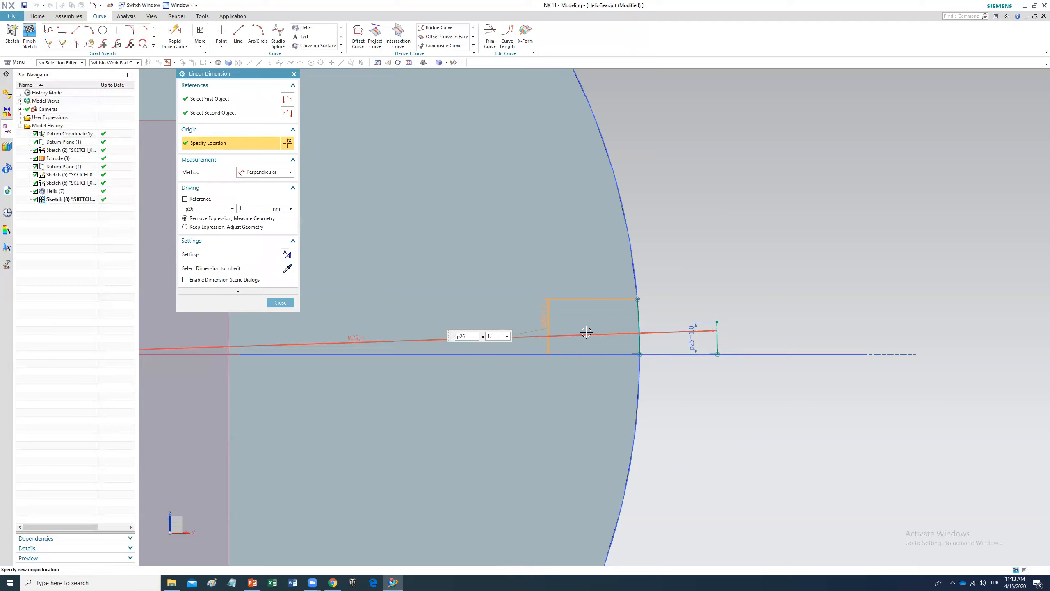
text(.4)
key(Return)
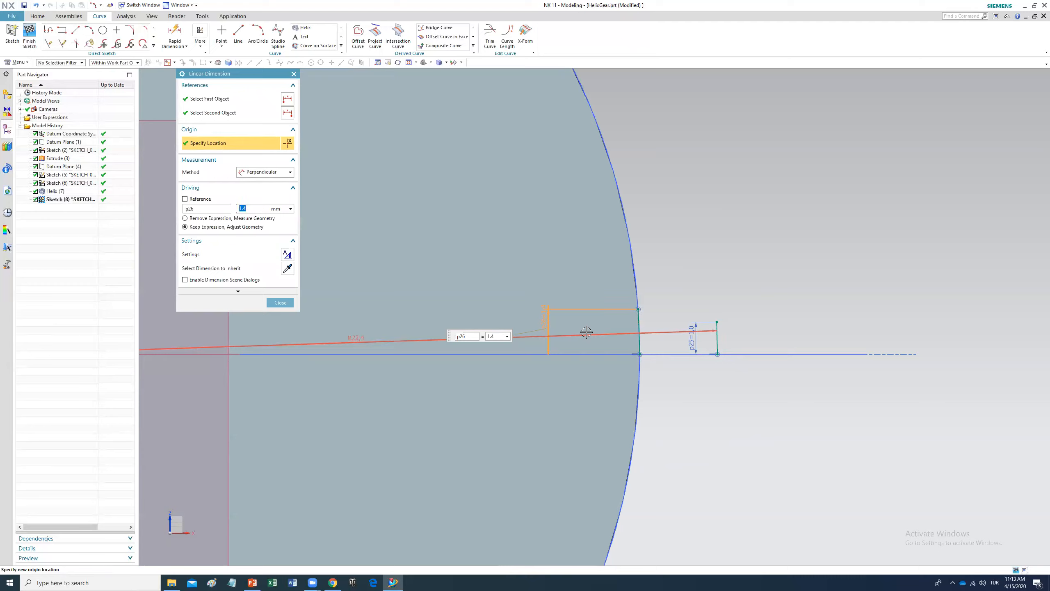
click(281, 302)
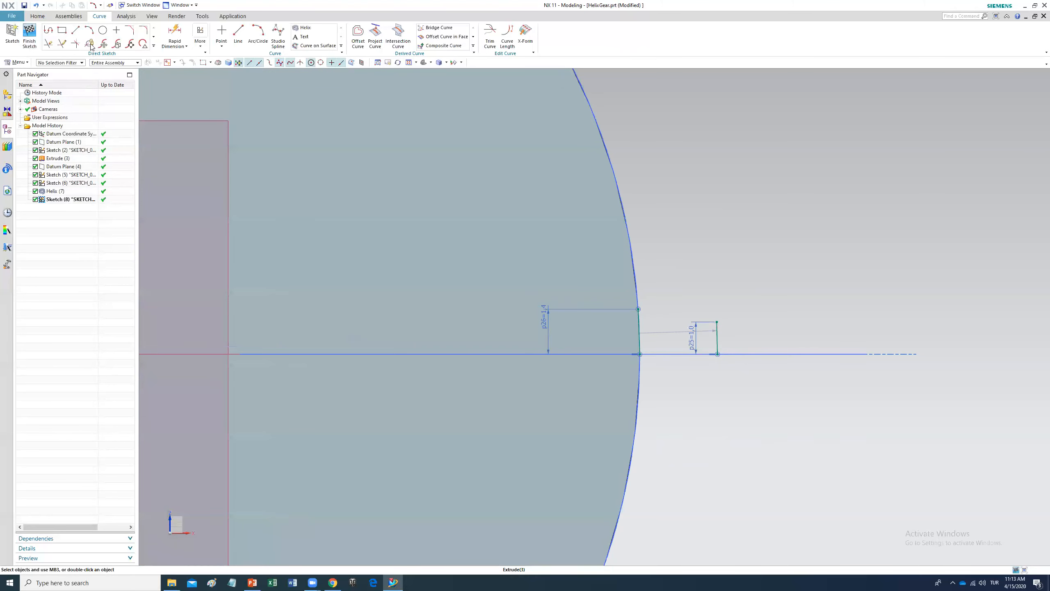
Step: Draw a three-point arc joining the upper endpoints of the rim arc and the outer arc
click(89, 30)
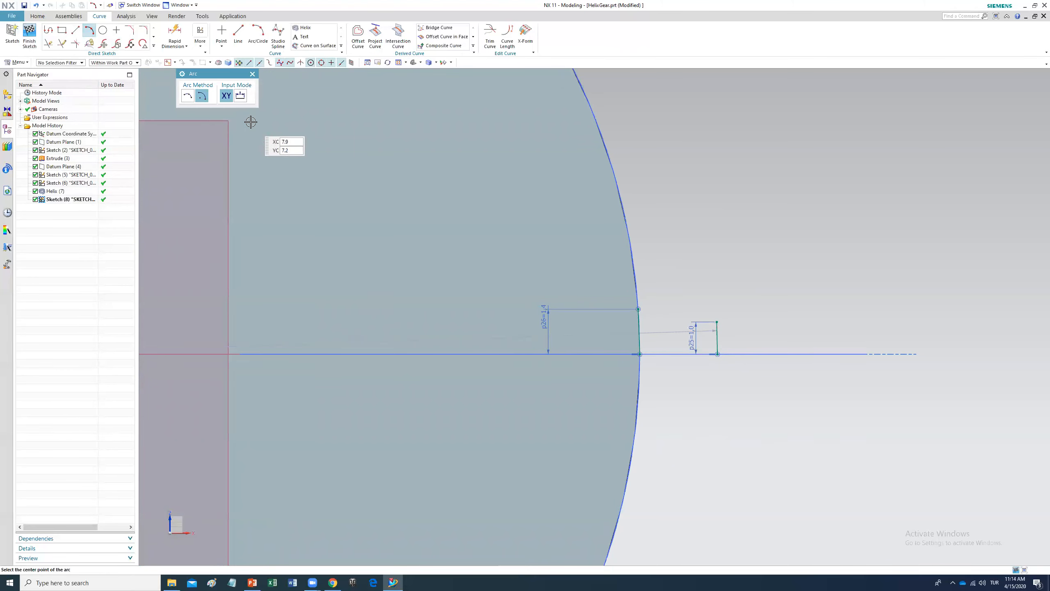
click(187, 94)
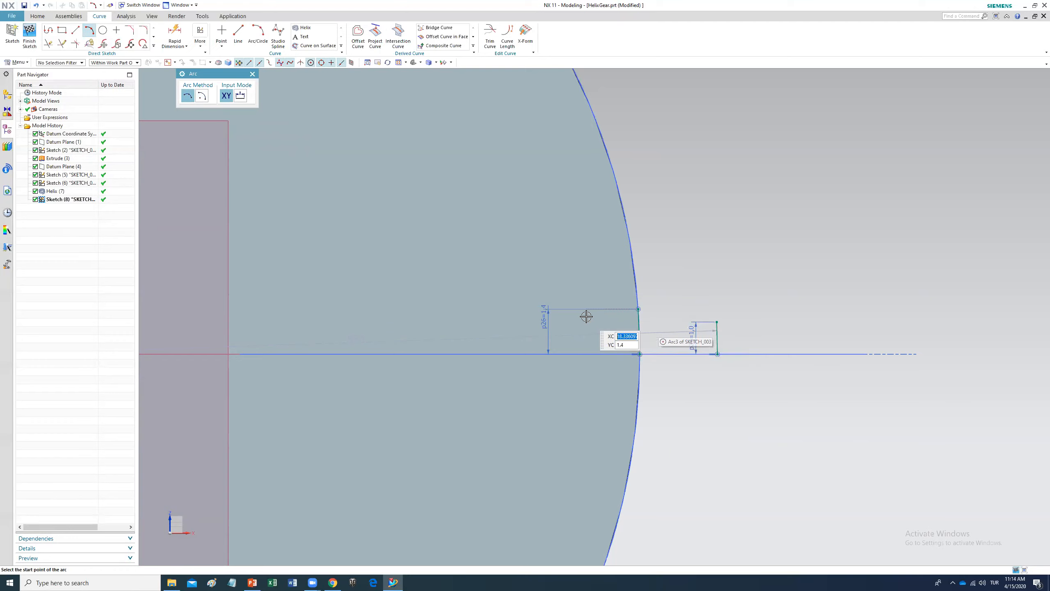
click(639, 309)
click(717, 322)
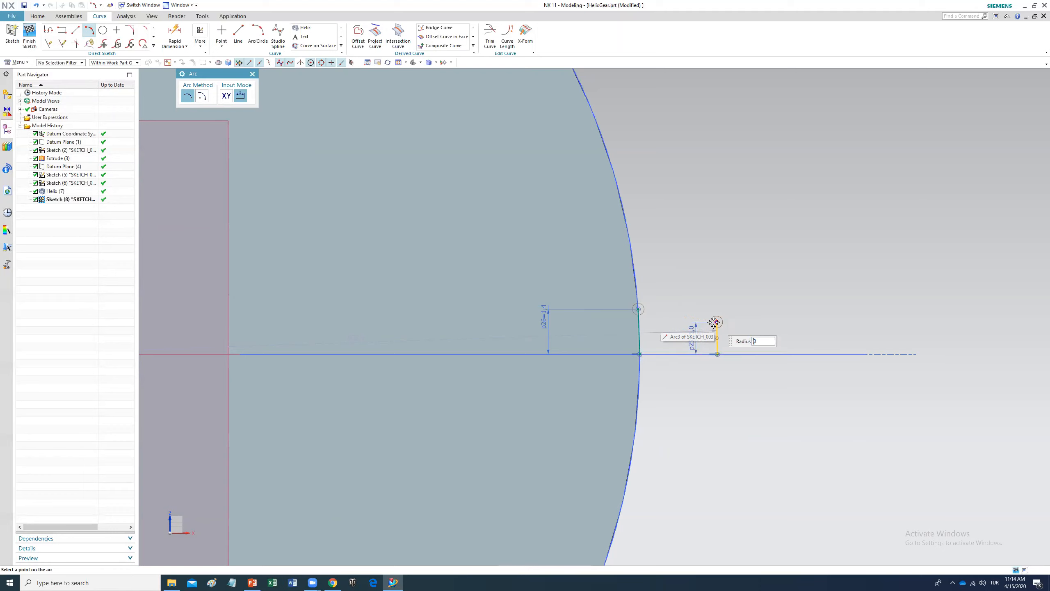
scroll(677, 327, up, 2)
scroll(675, 327, up, 4)
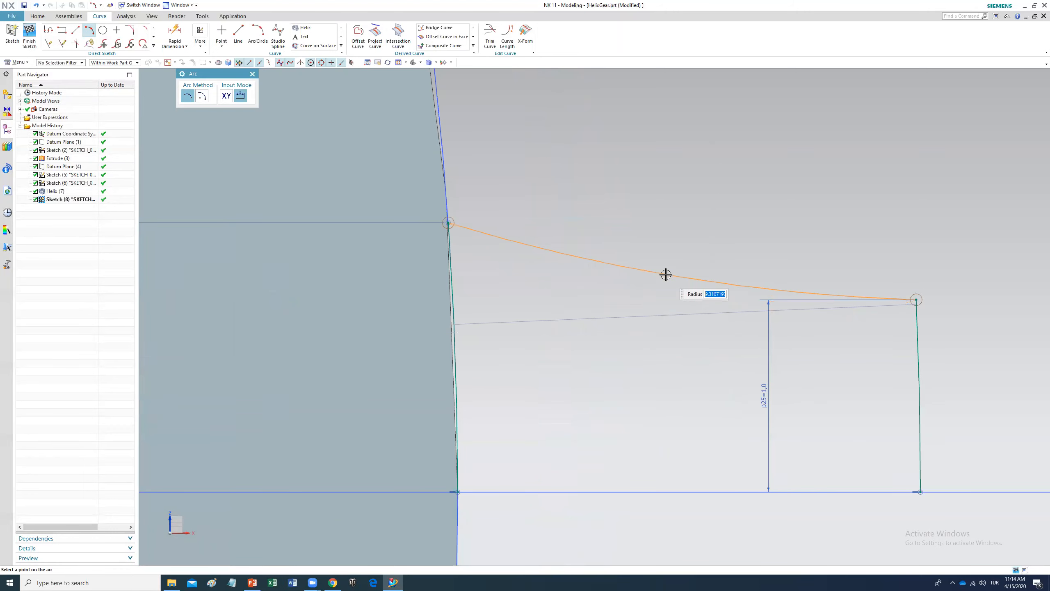
click(669, 246)
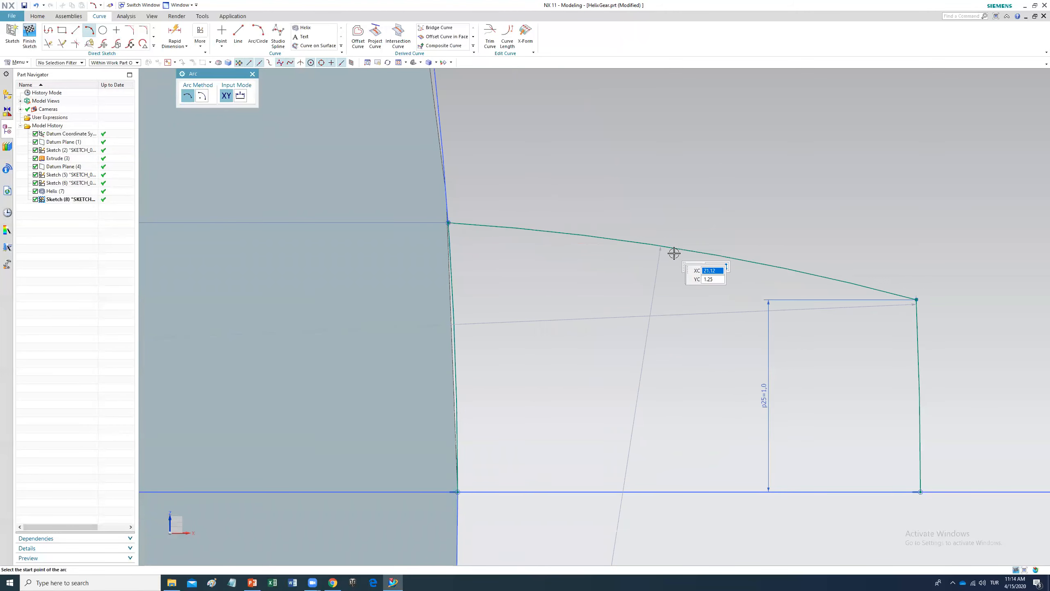
key(Escape)
Step: Set the connecting arc's radius to 5 mm
double_click(634, 424)
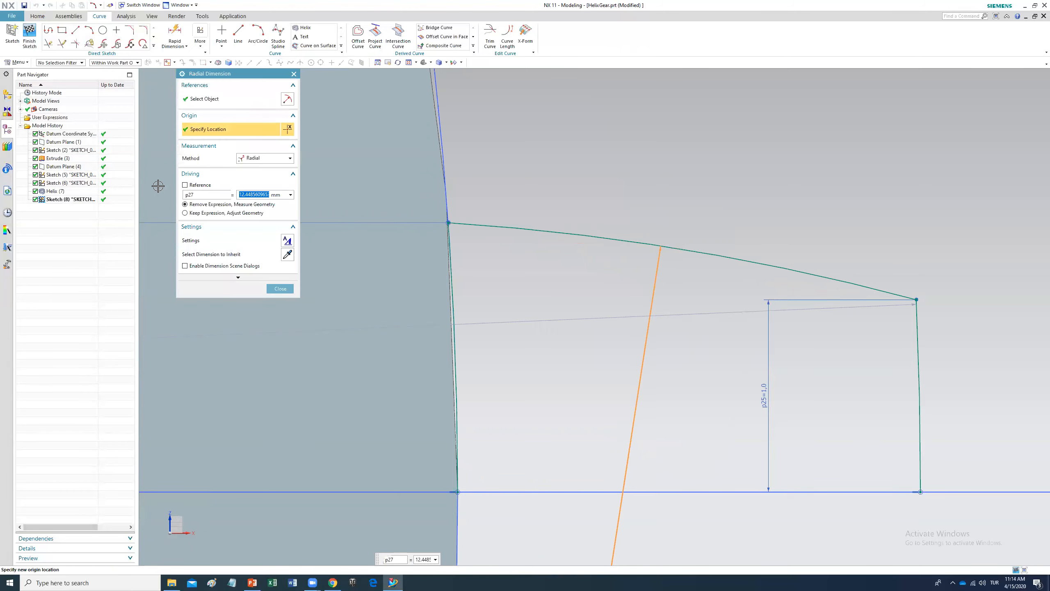
text(5)
key(Return)
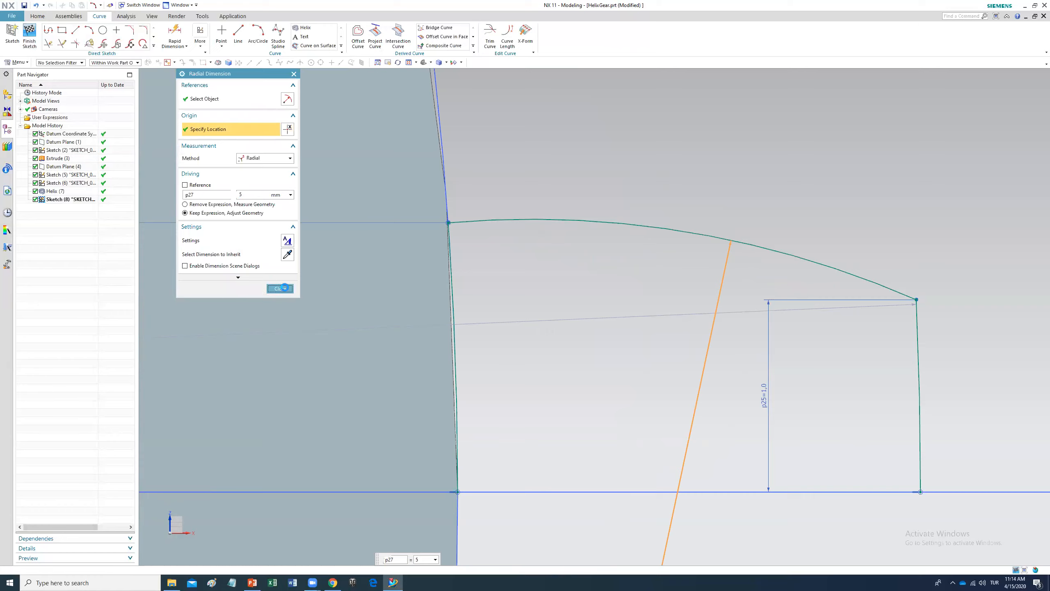
click(280, 288)
Step: Set the connecting arc's radius to 6 mm
scroll(533, 373, down, 3)
scroll(541, 378, up, 5)
scroll(549, 385, up, 5)
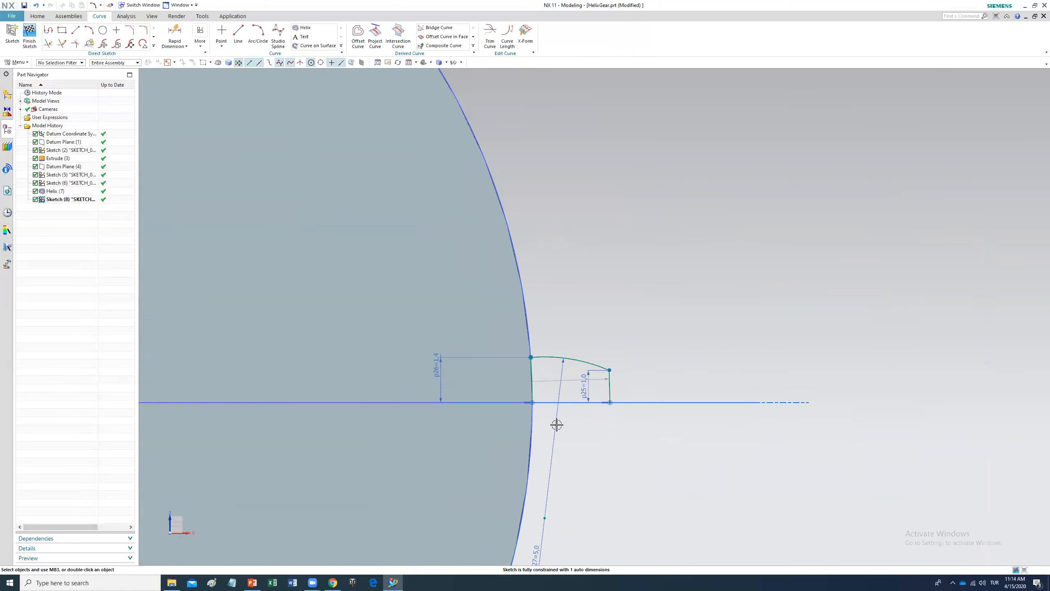
double_click(535, 551)
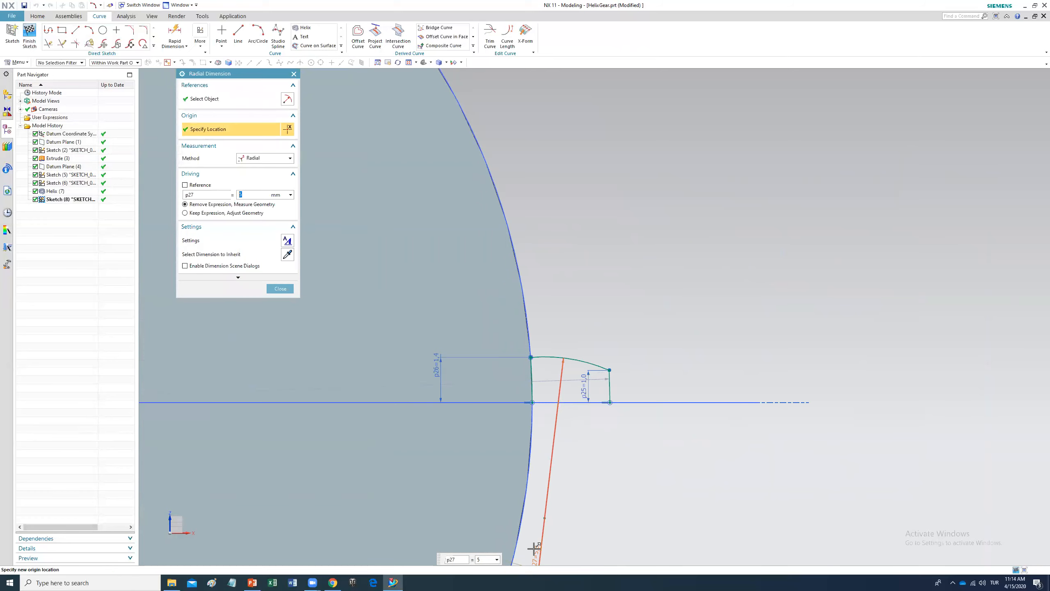
text(6)
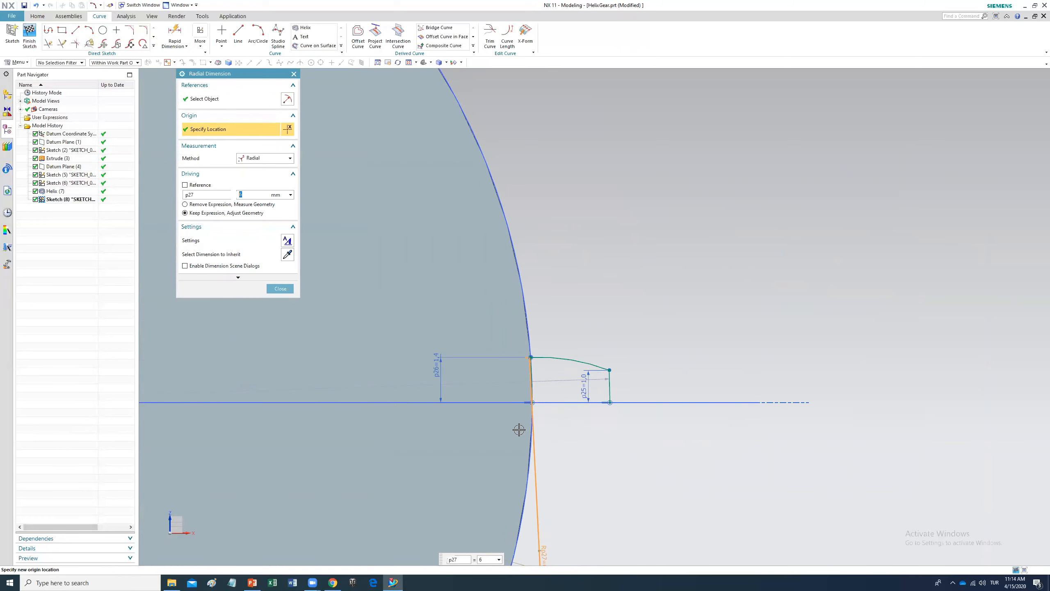
scroll(539, 446, up, 4)
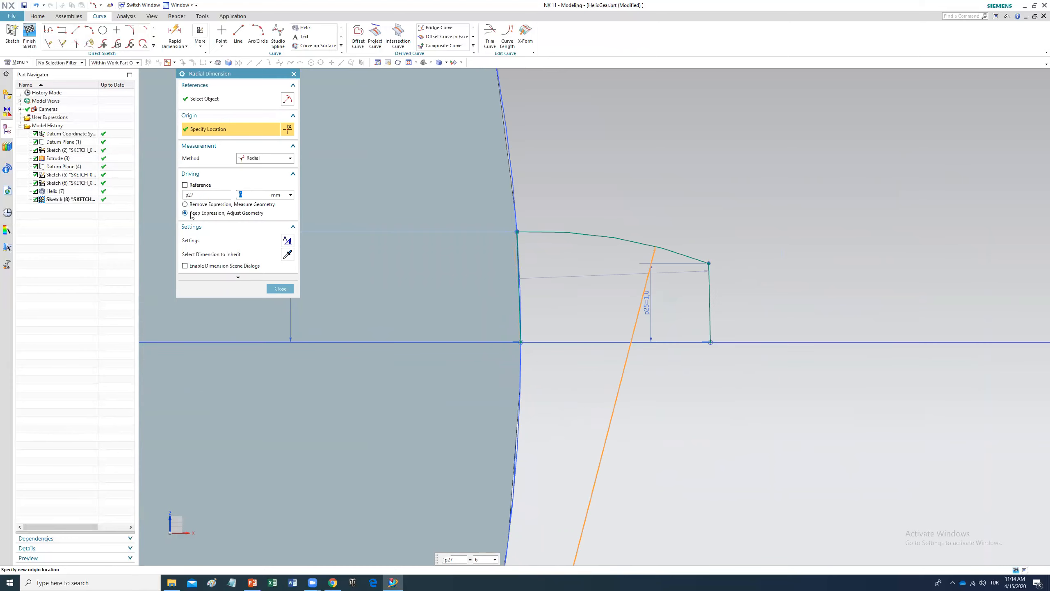
click(280, 289)
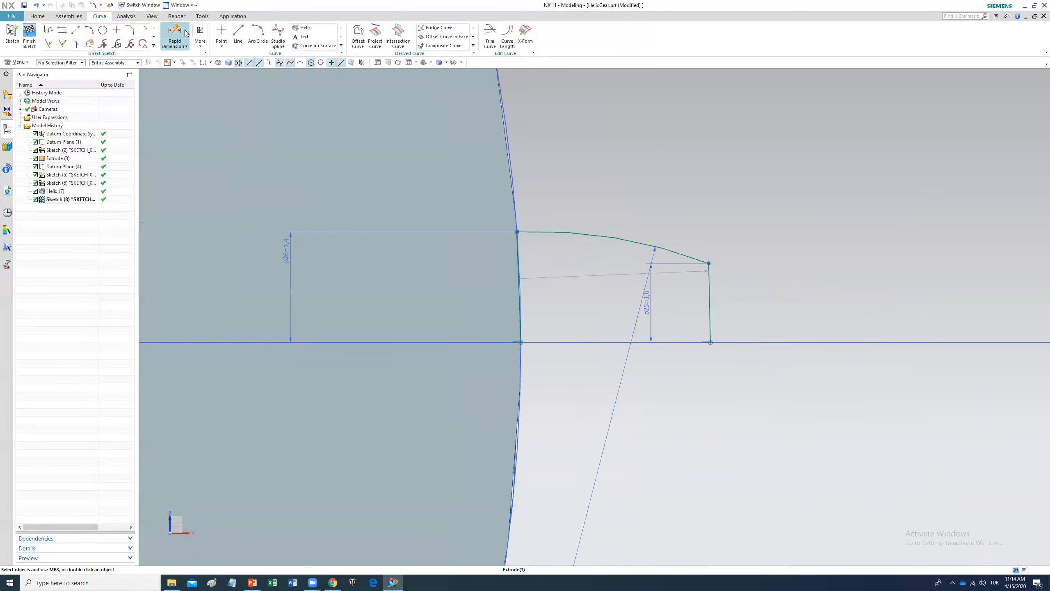
Step: Dimension the horizontal distance from the rim point on the axis to the outer arc's endpoint as 2 mm
click(176, 34)
click(519, 335)
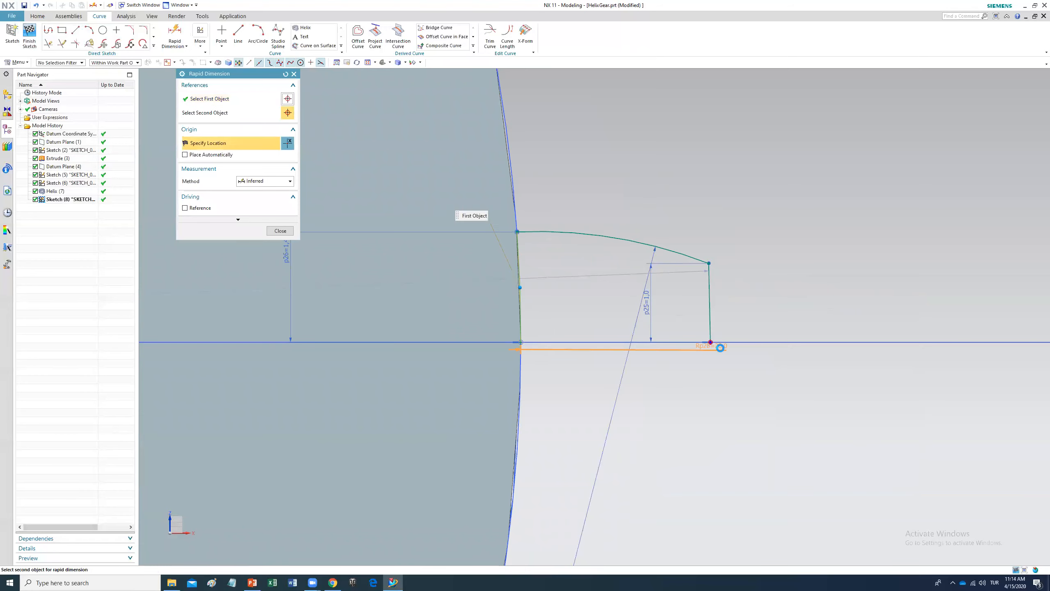
click(710, 342)
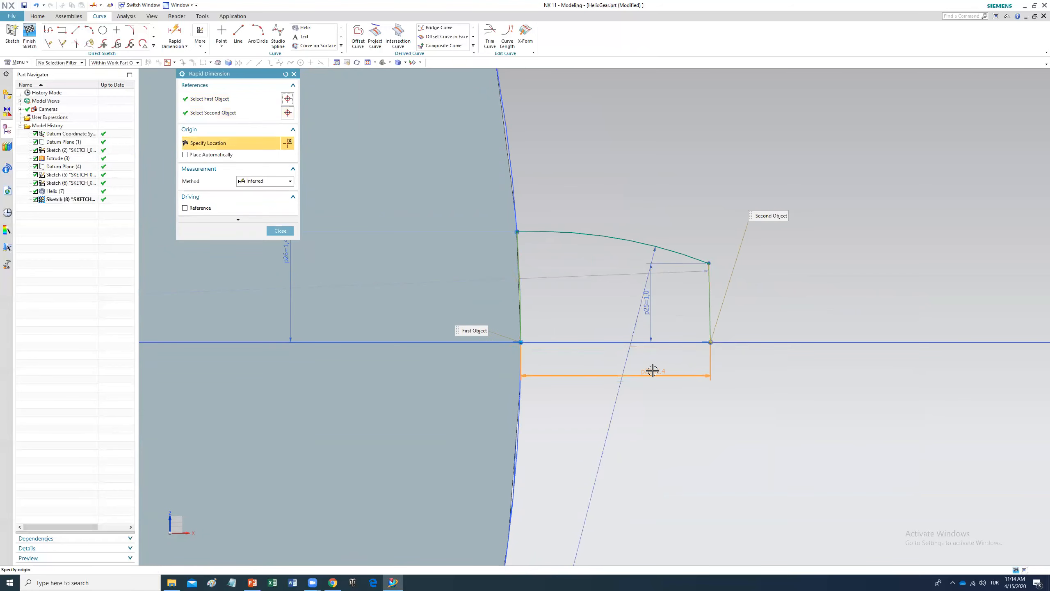
click(698, 381)
text(2)
key(Return)
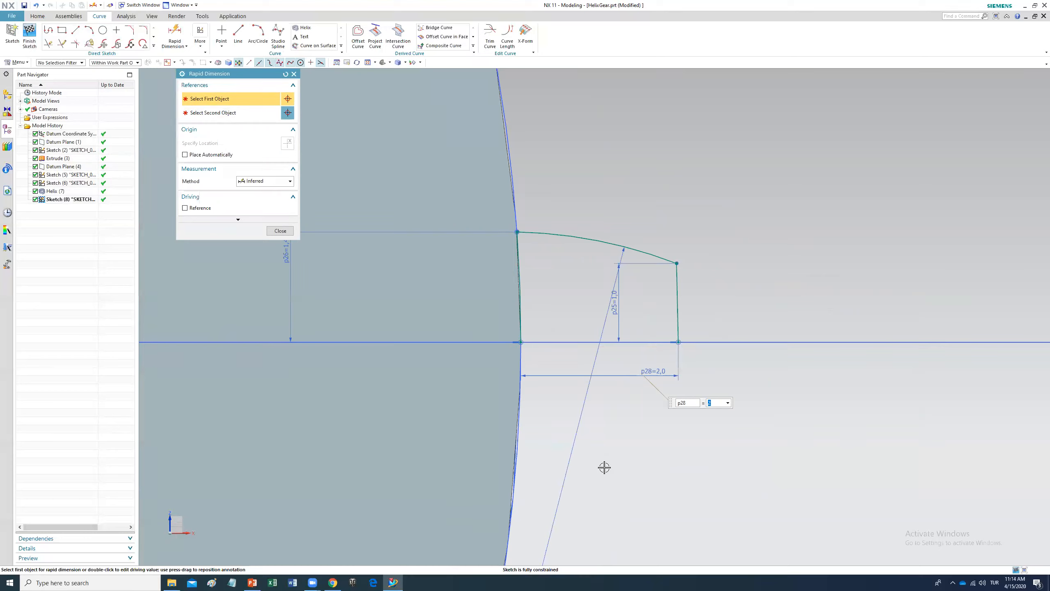
click(281, 231)
Step: Set the connecting arc's radius to 5 mm
double_click(574, 445)
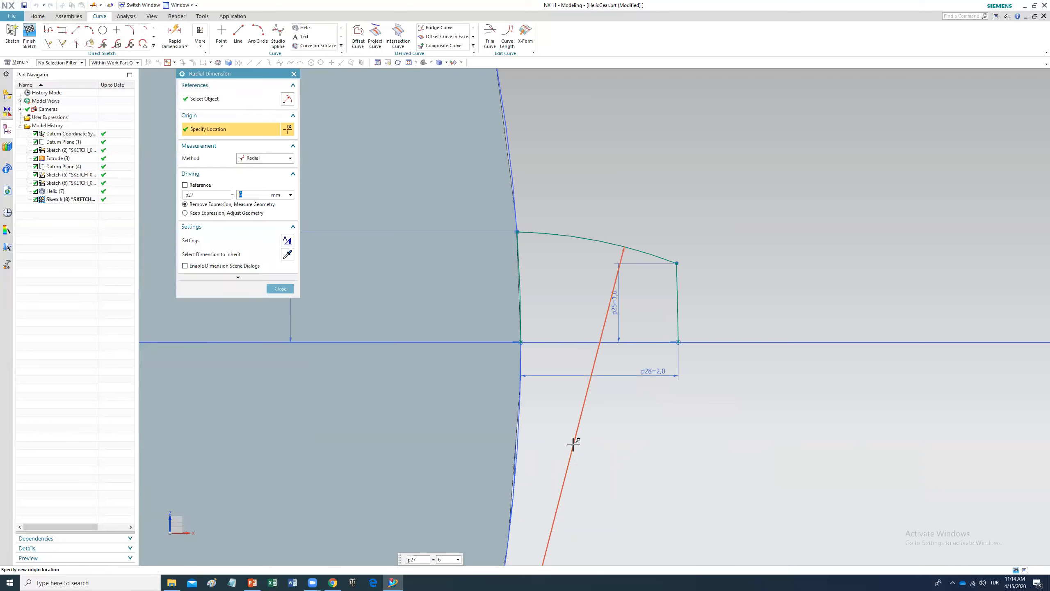
text(5)
key(Return)
click(280, 288)
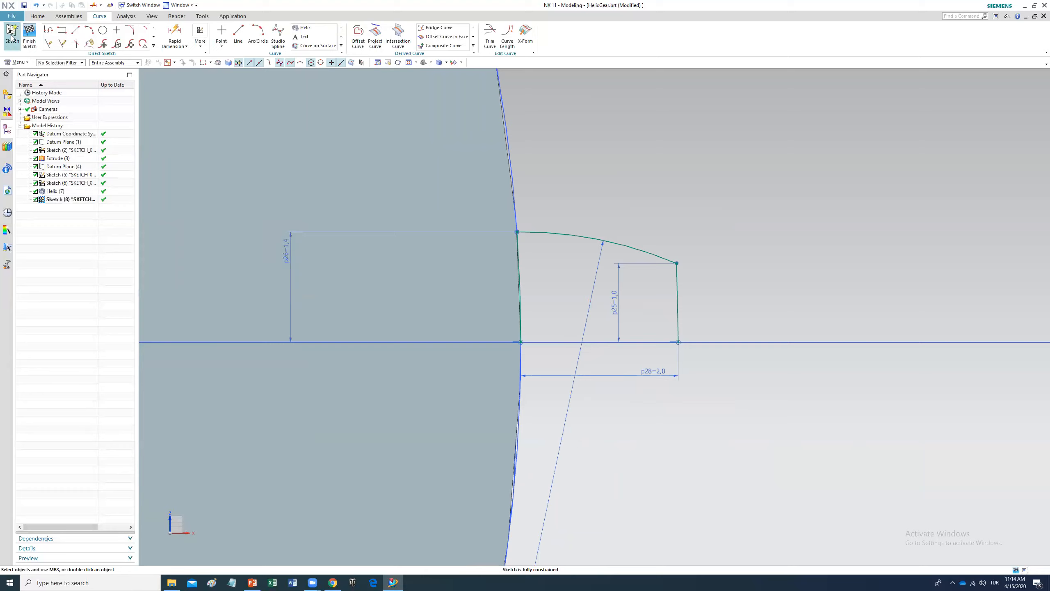
Step: Finish the tooth sketch and reopen it for editing
click(29, 35)
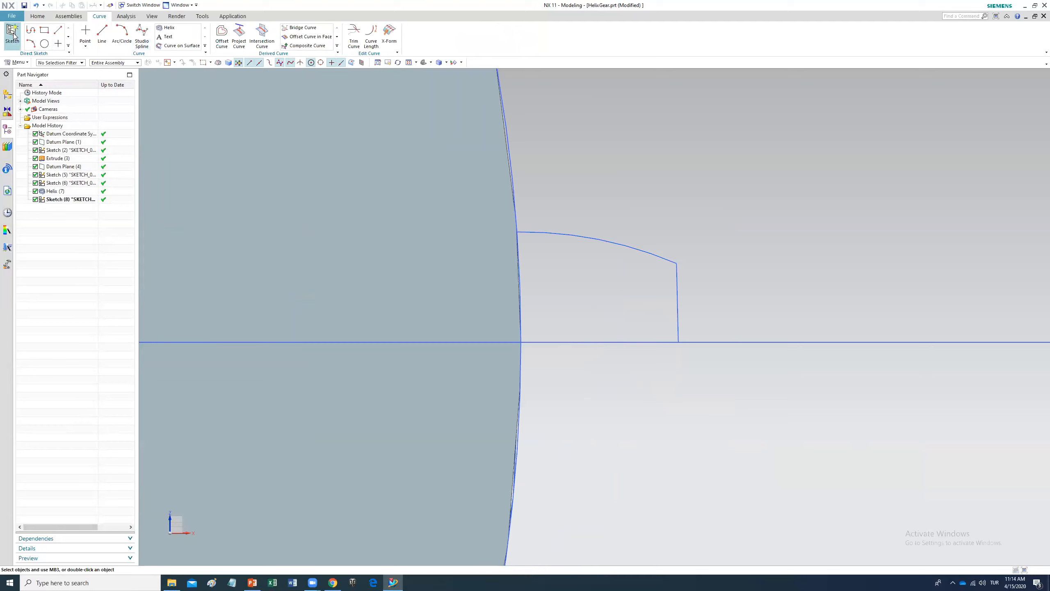
click(65, 199)
right_click(65, 199)
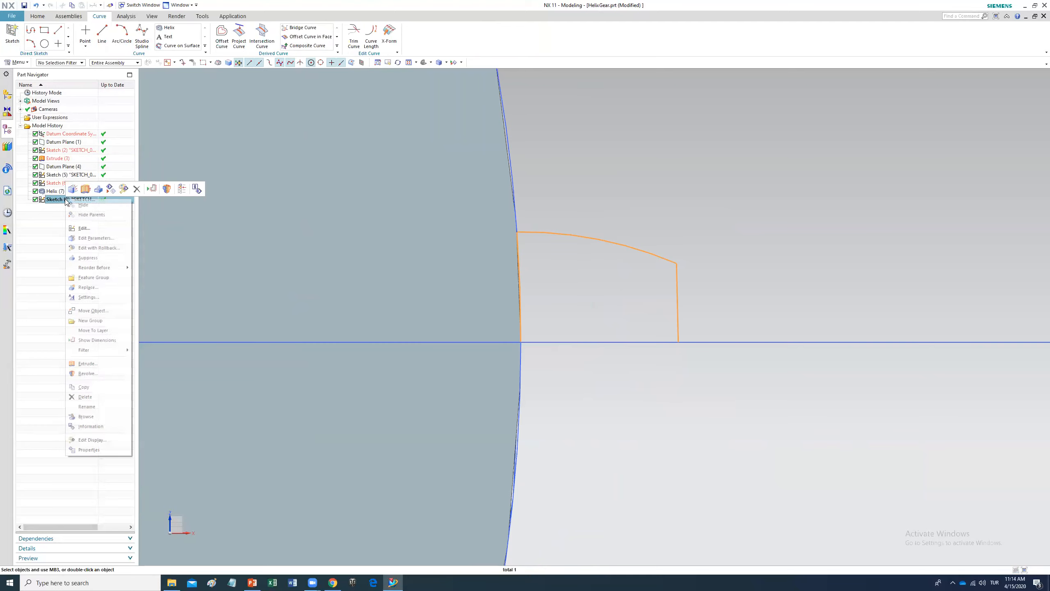
click(84, 229)
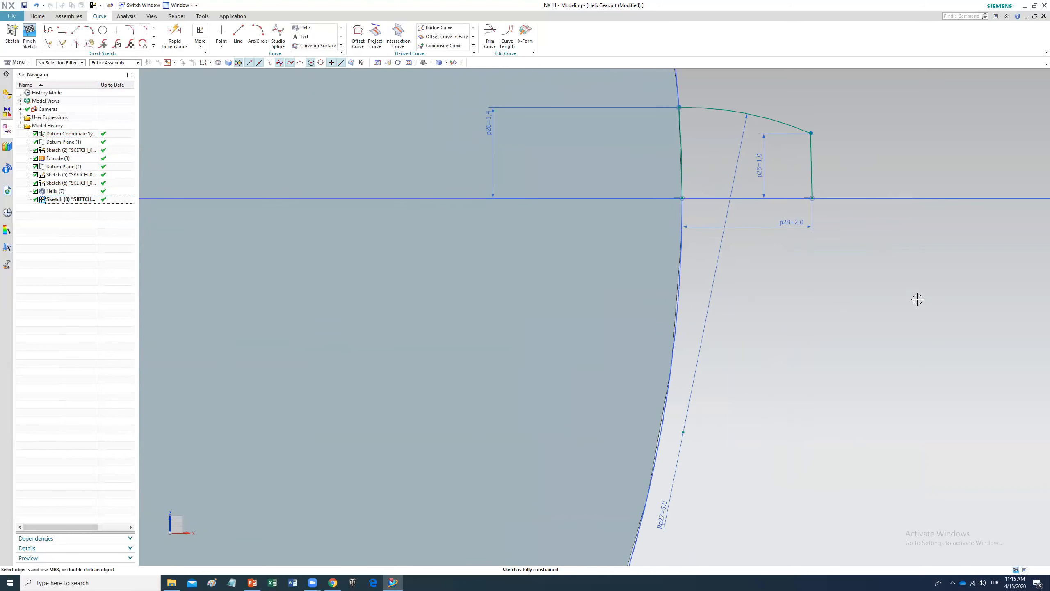
Step: Mirror the connected tooth profile curves about the horizontal axis line
click(154, 36)
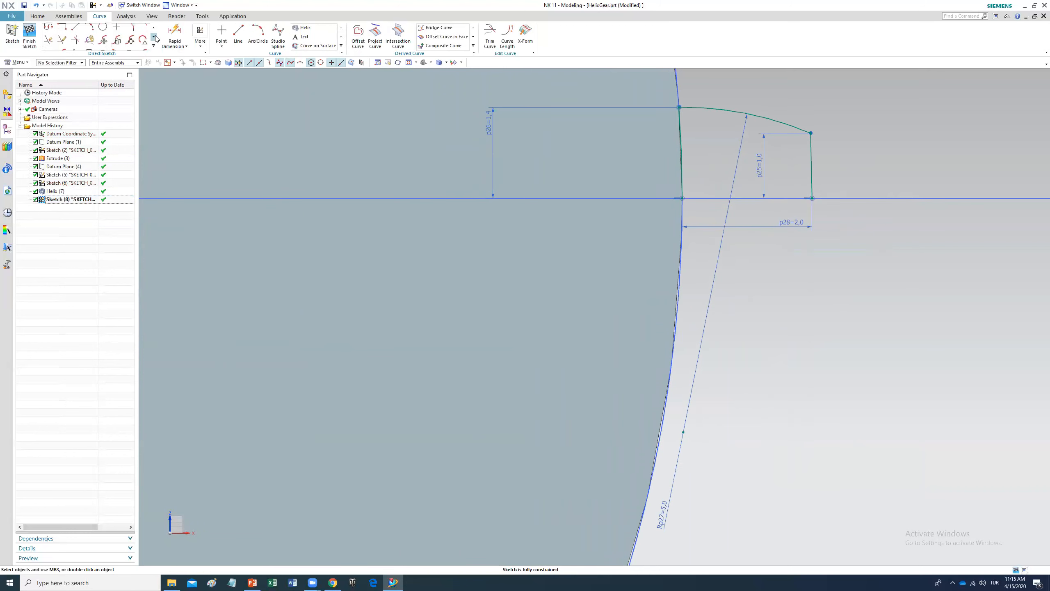
click(62, 44)
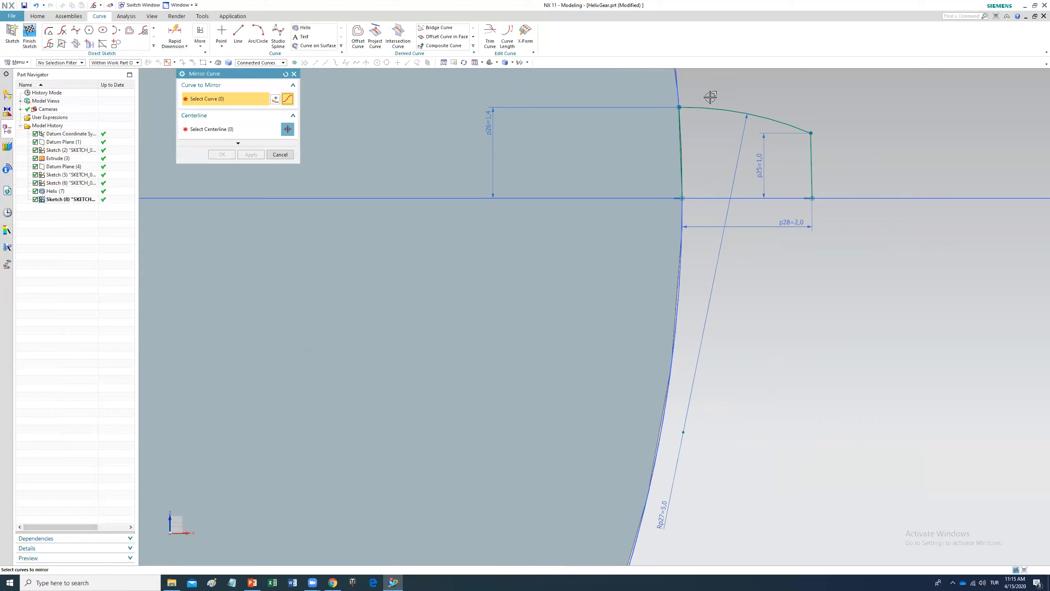
click(728, 111)
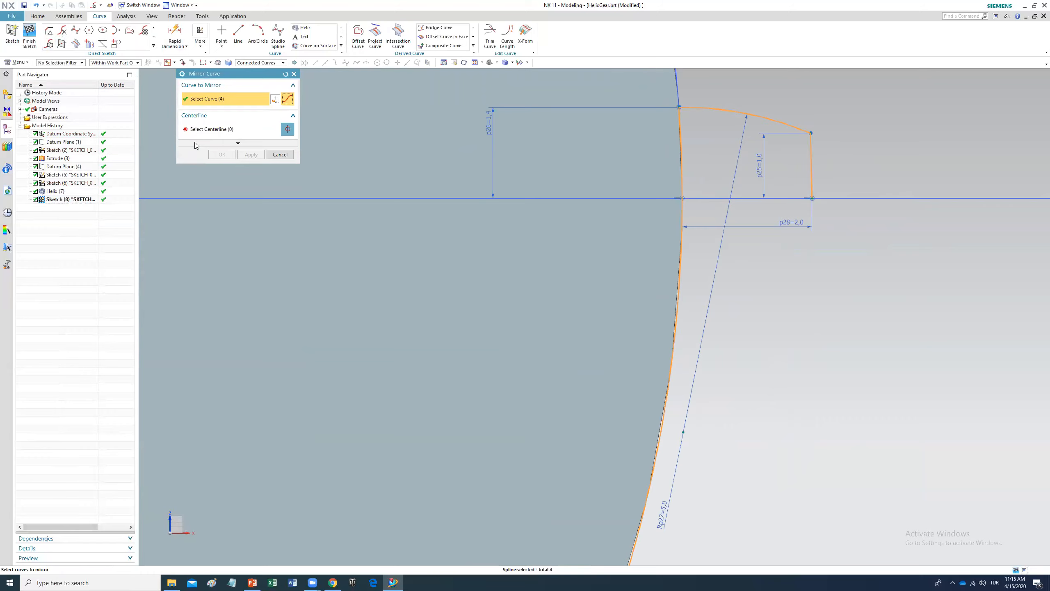
click(215, 134)
click(858, 198)
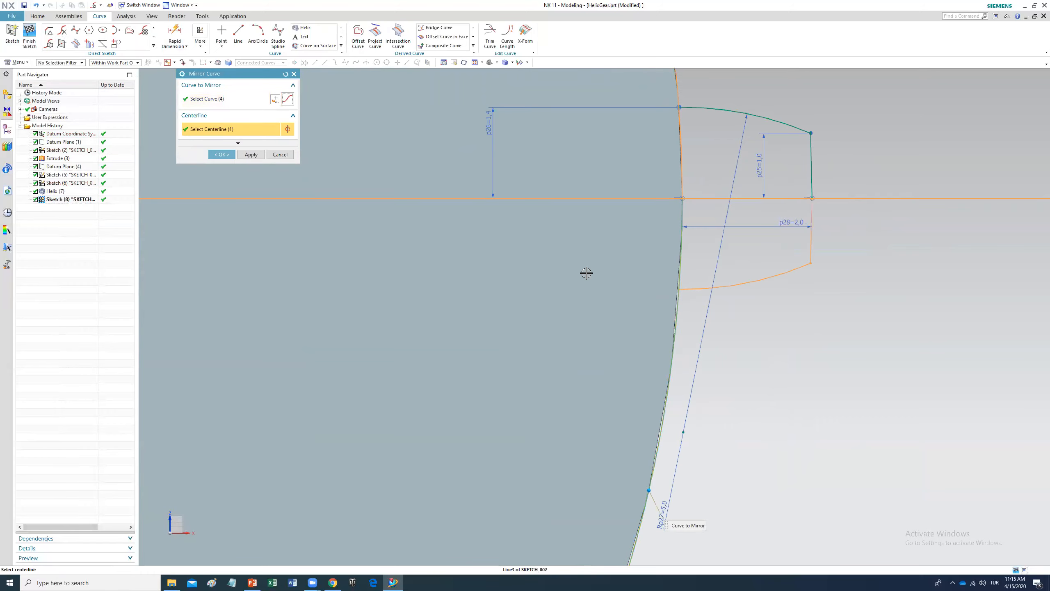
click(221, 155)
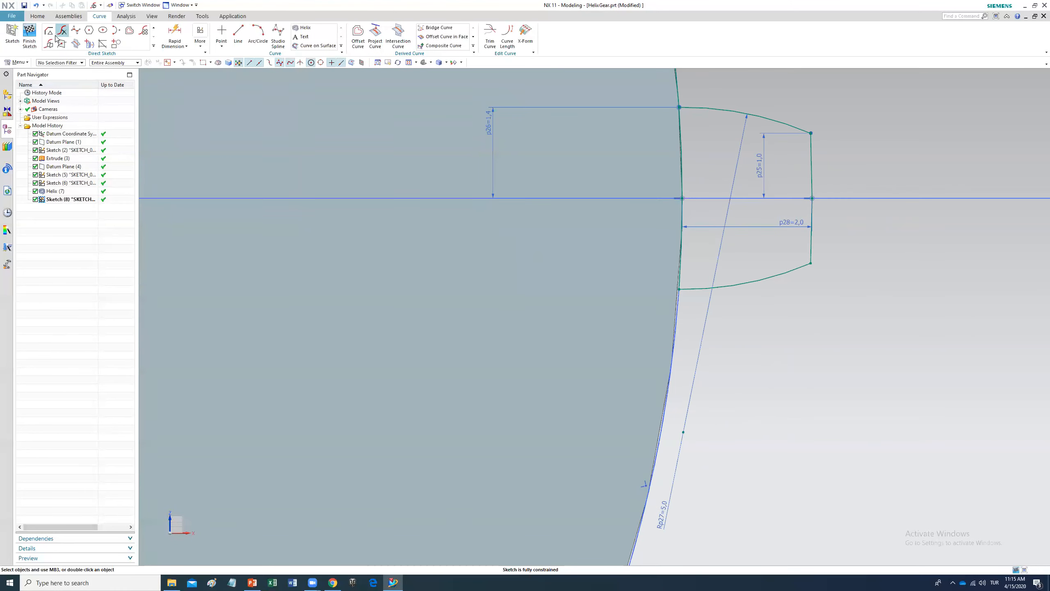
Step: Quick Trim the excess rim arc segment beyond the tooth profile
click(154, 30)
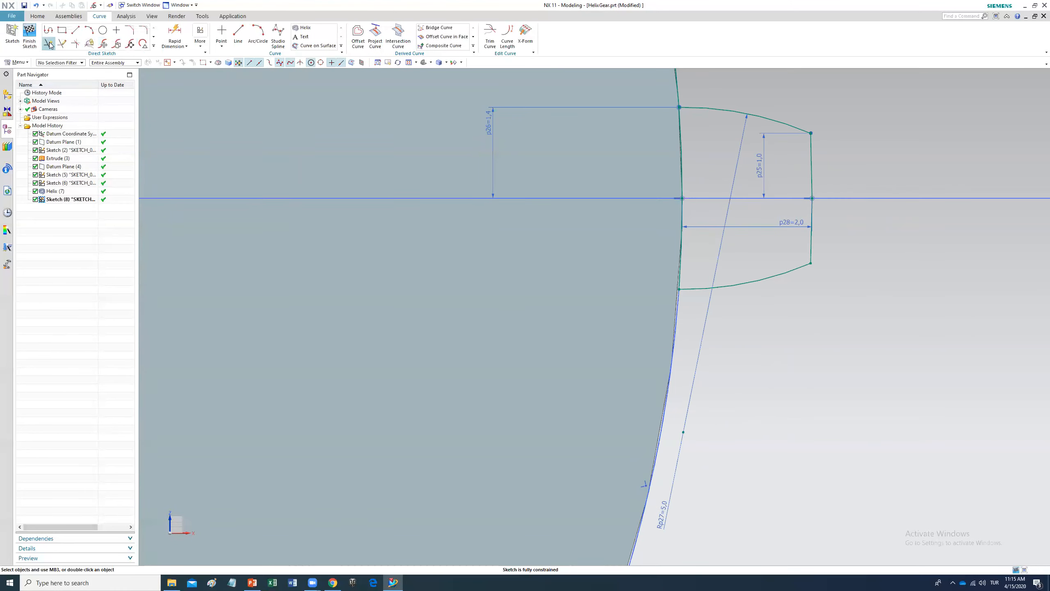
click(48, 43)
click(671, 74)
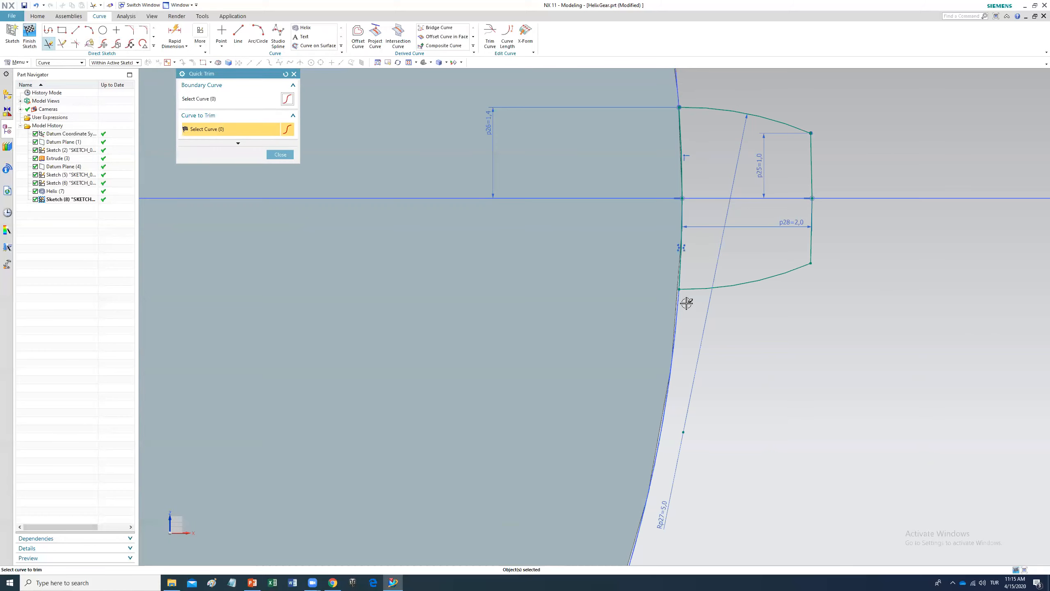
click(281, 154)
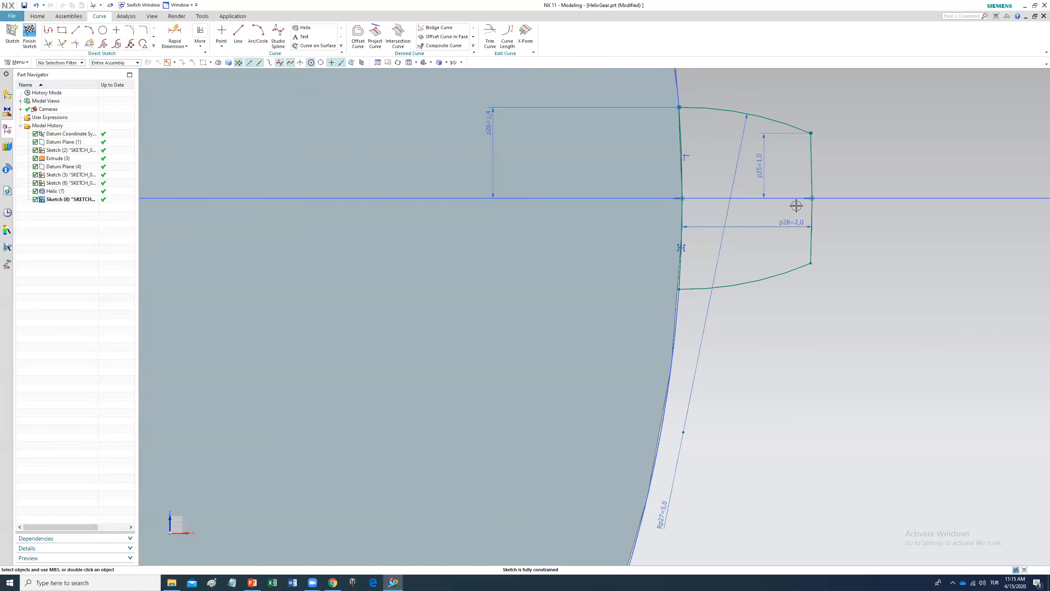
Step: Finish the tooth profile sketch
mouse_move(639, 86)
mouse_down()
mouse_move(769, 296)
mouse_move(872, 312)
mouse_move(878, 301)
mouse_up()
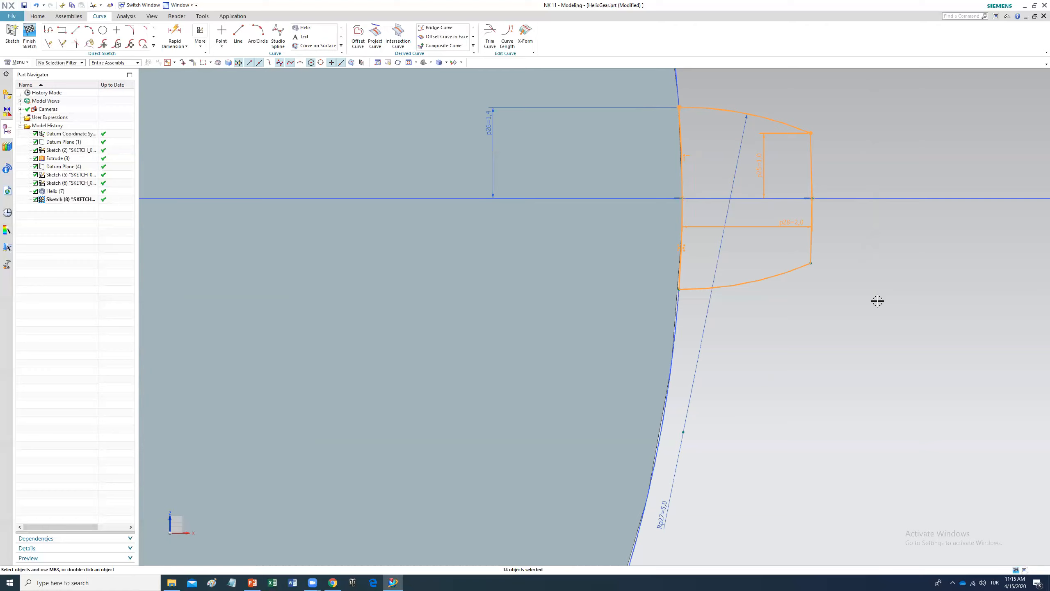
key(Escape)
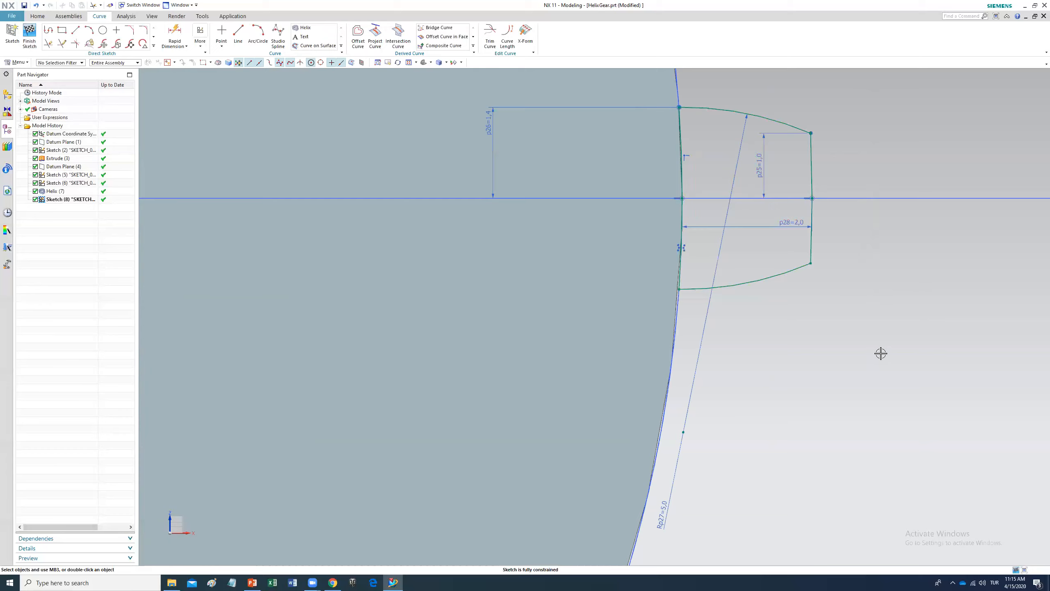
click(29, 33)
middle_drag(871, 398, 824, 375)
scroll(795, 448, up, 5)
scroll(793, 454, down, 11)
scroll(836, 483, down, 4)
mouse_move(877, 497)
middle_down()
mouse_move(775, 422)
mouse_move(772, 398)
middle_up()
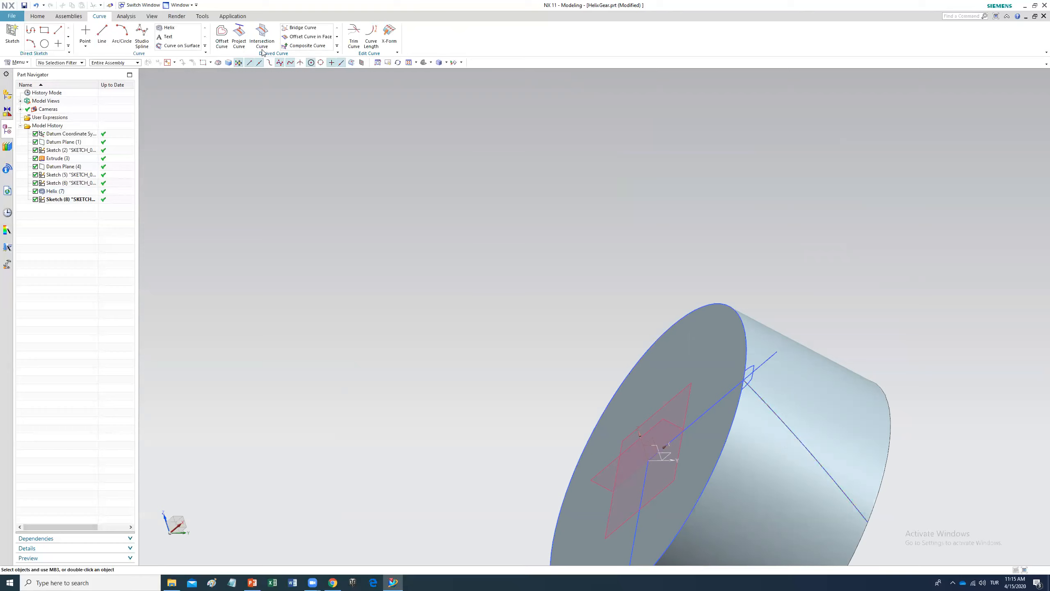
click(38, 15)
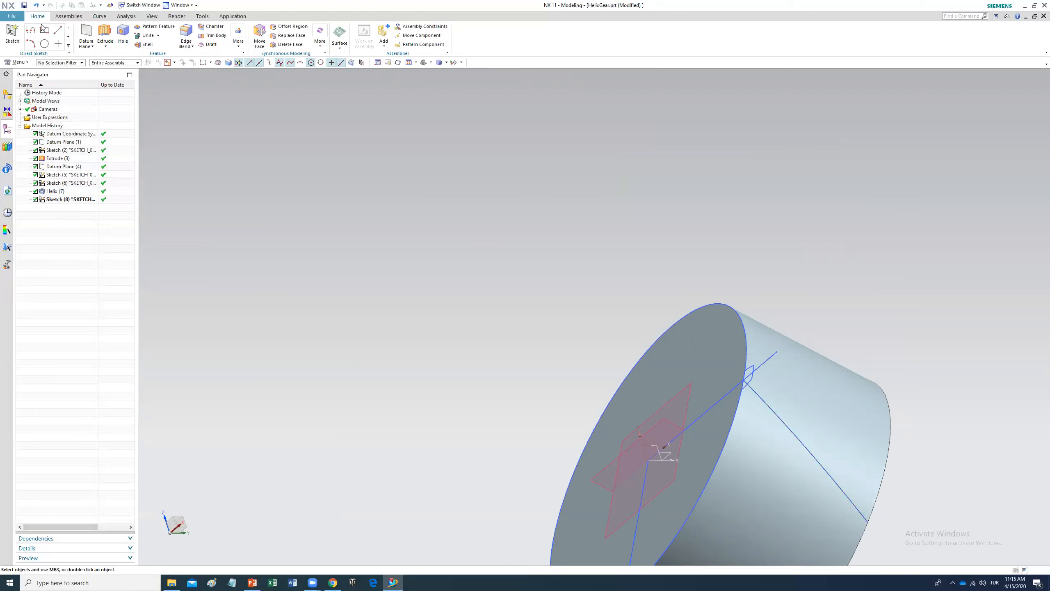
click(340, 47)
click(374, 70)
click(750, 378)
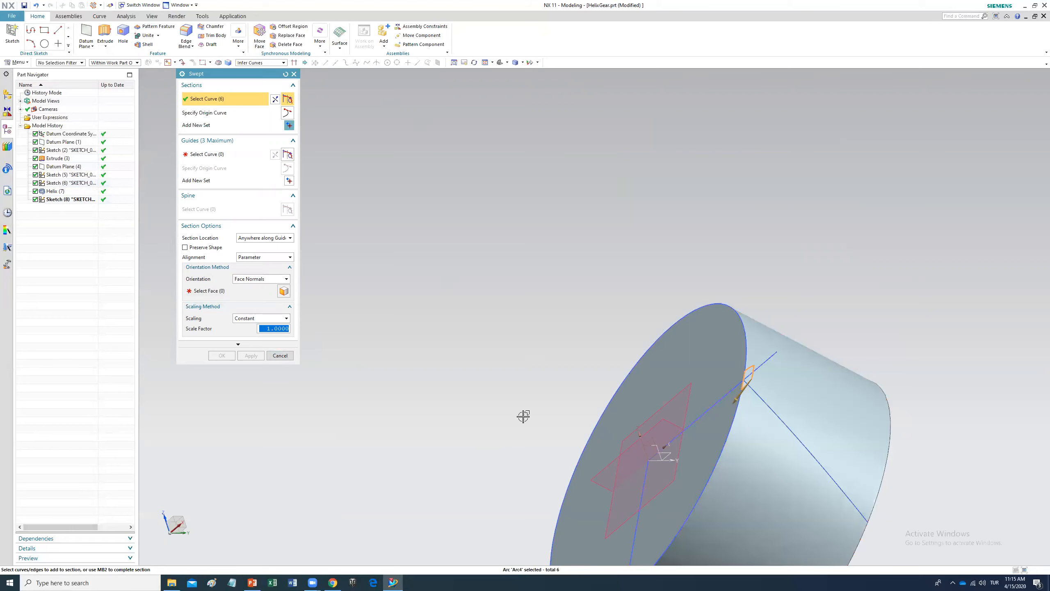
click(233, 156)
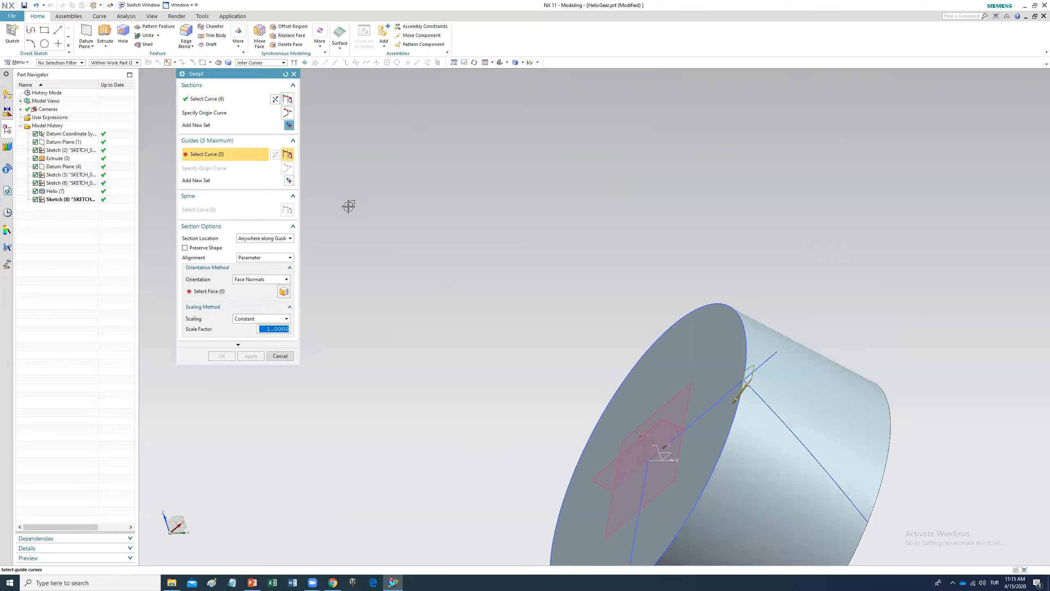
click(824, 469)
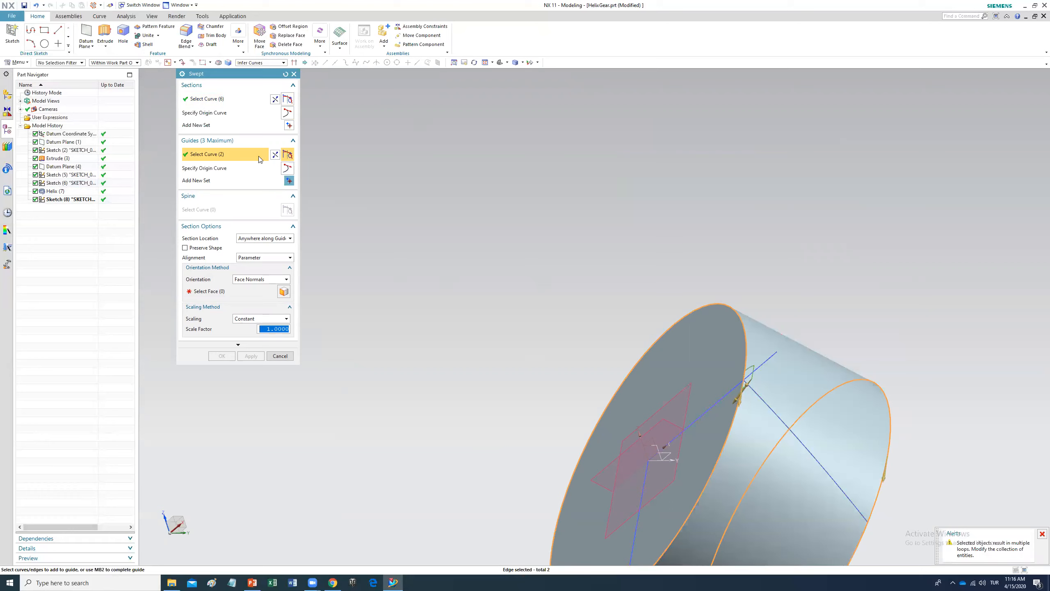
key(Escape)
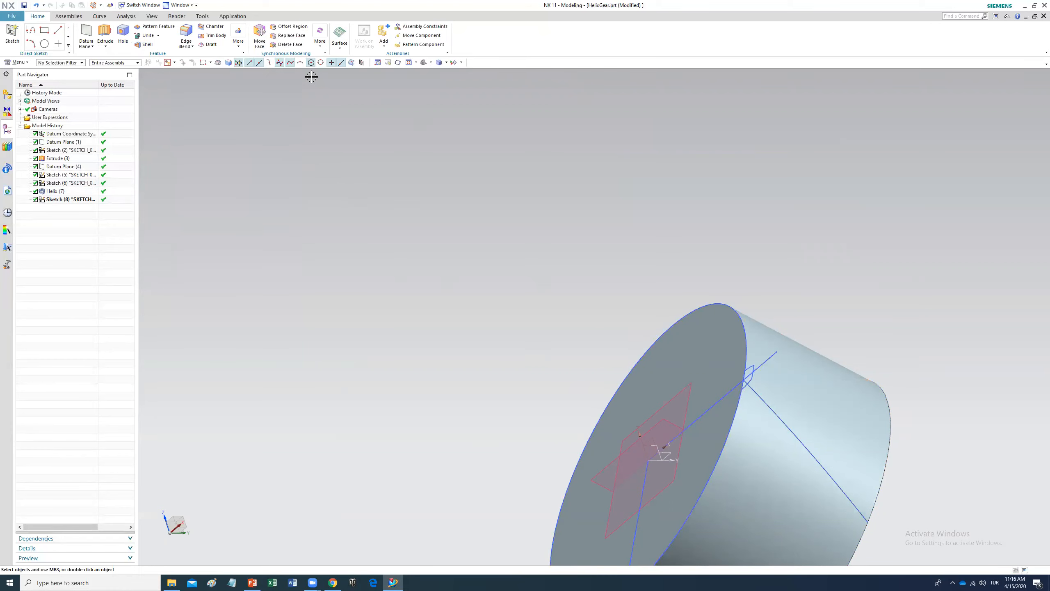
Step: Restart the Swept command and select the tooth profile curves as the section
click(340, 38)
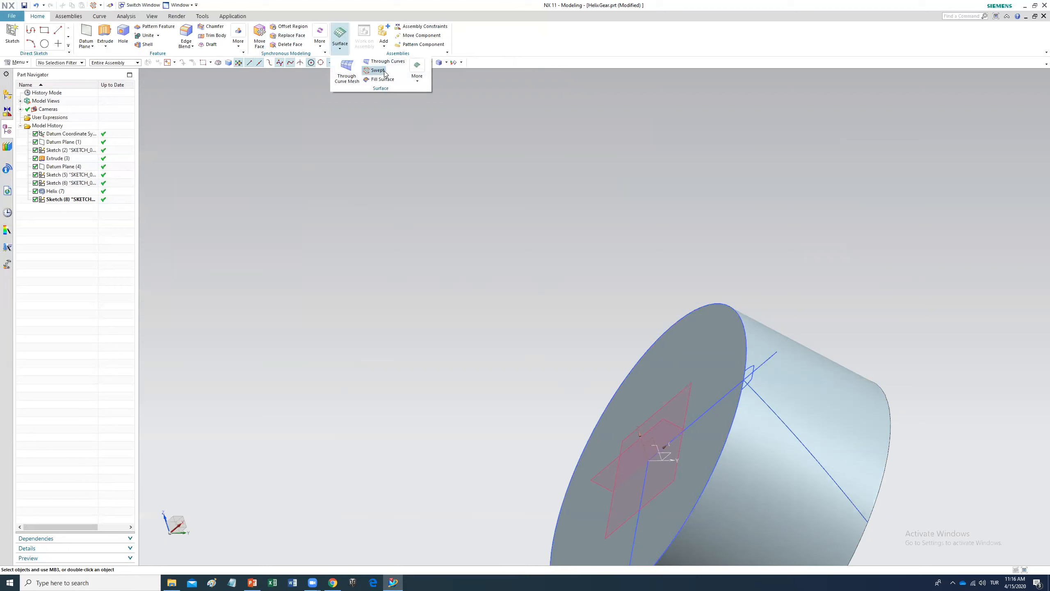
click(377, 70)
click(746, 370)
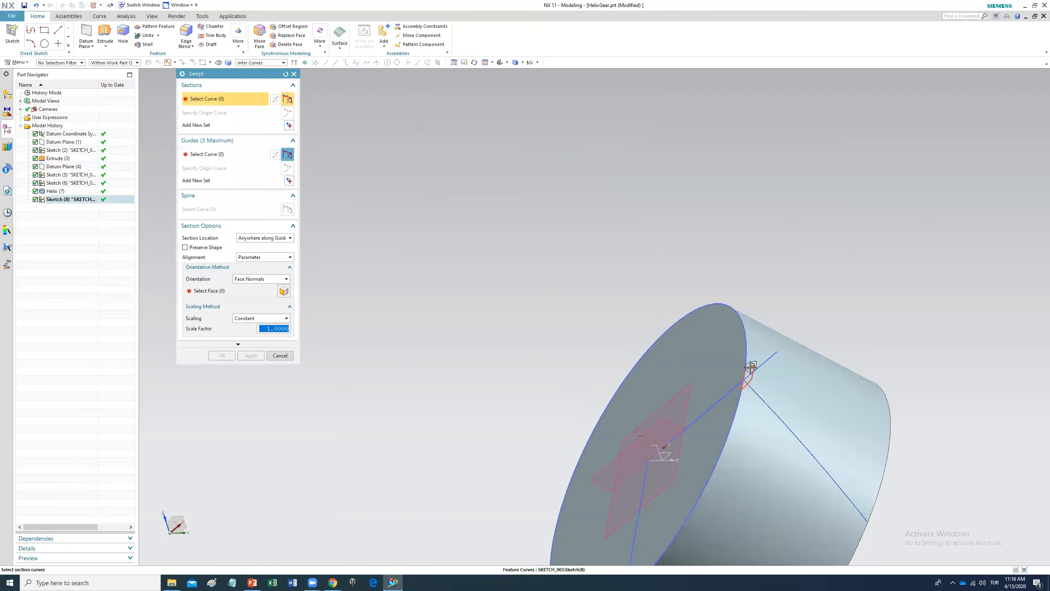
Step: Try picking the helix and the cylinder's end edge as guides with the end face for orientation
click(206, 154)
click(802, 442)
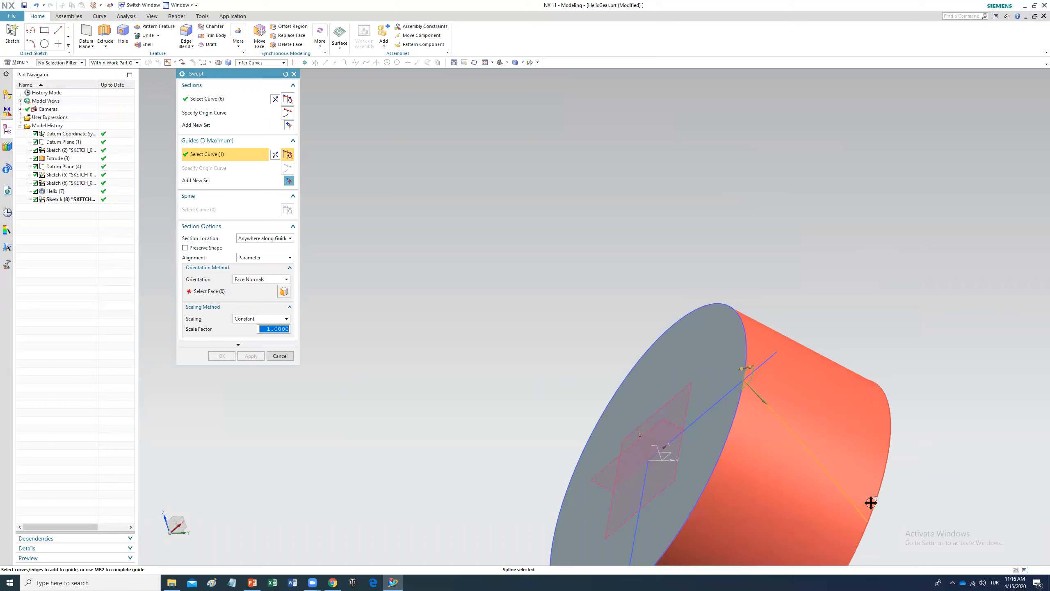
scroll(899, 516, down, 1)
middle_drag(878, 507, 851, 460)
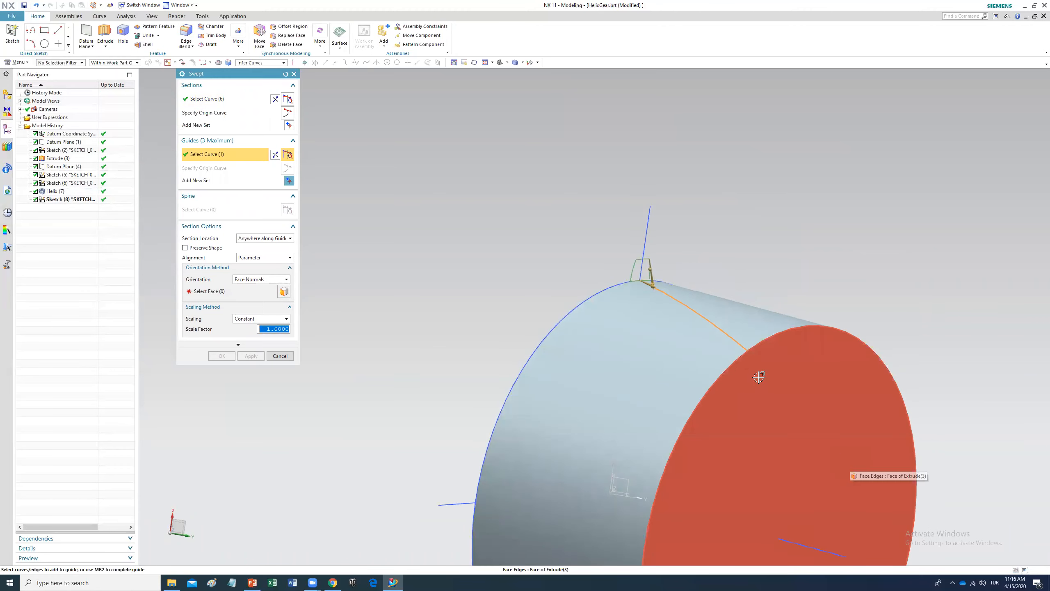
click(754, 361)
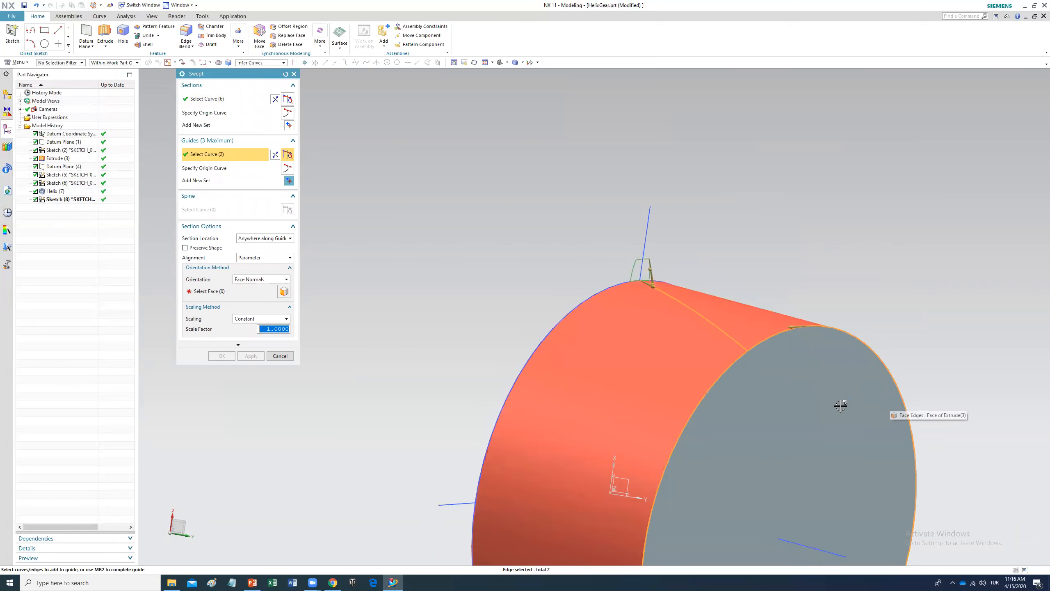
middle_click(385, 334)
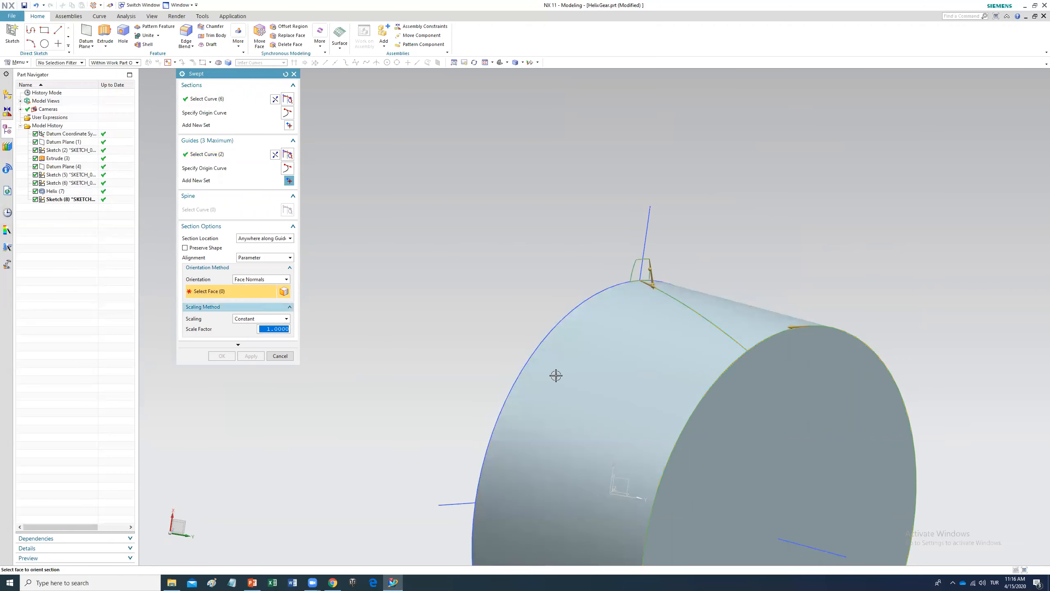
click(759, 418)
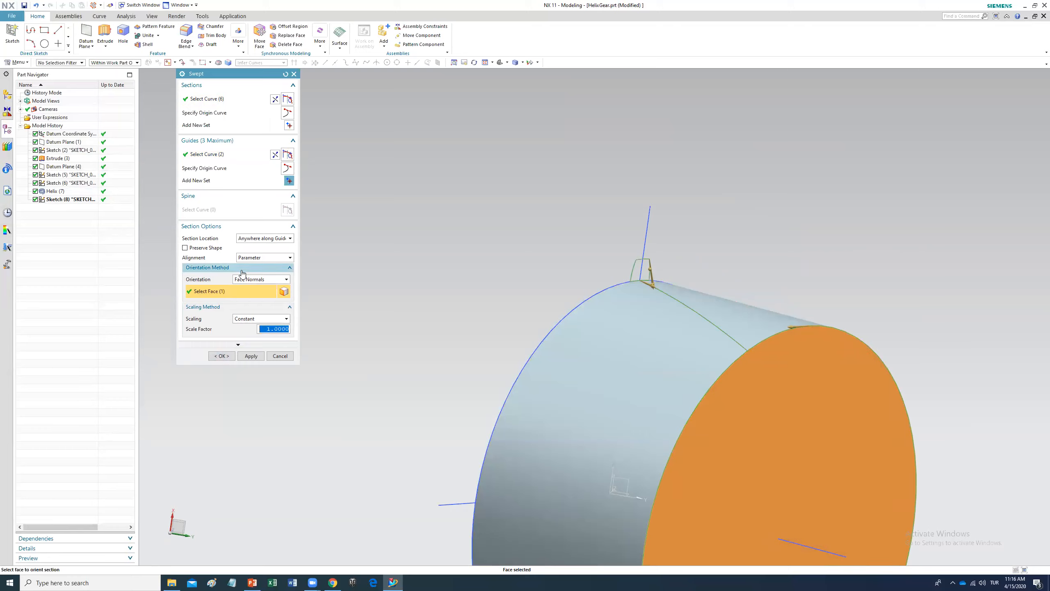
key(Escape)
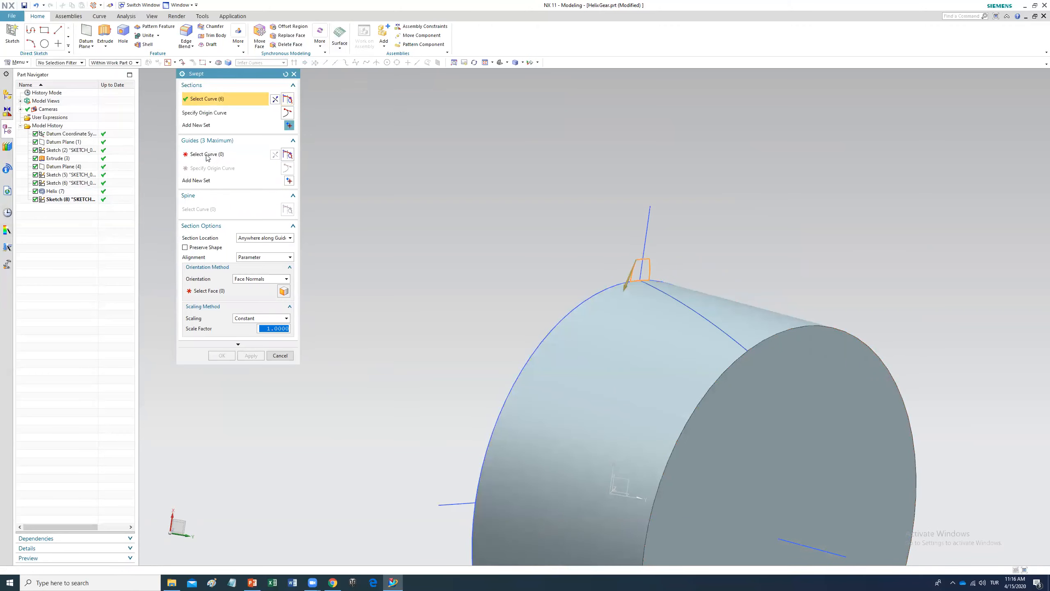
Step: Complete the sweep using the helix as the single guide and the gear's end face for face-normal orientation
click(206, 154)
click(706, 318)
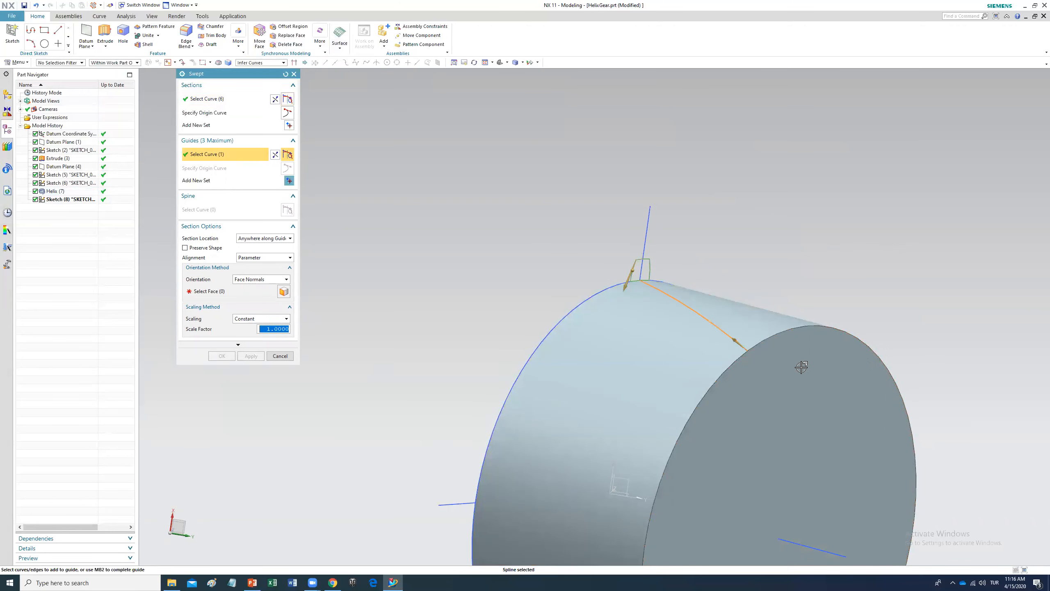
click(210, 291)
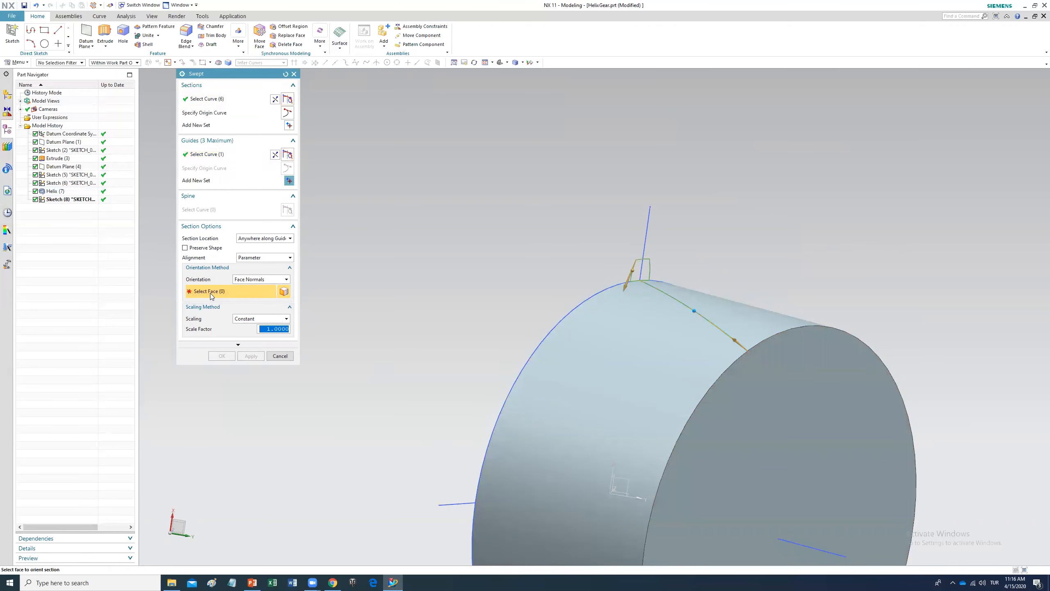
click(780, 389)
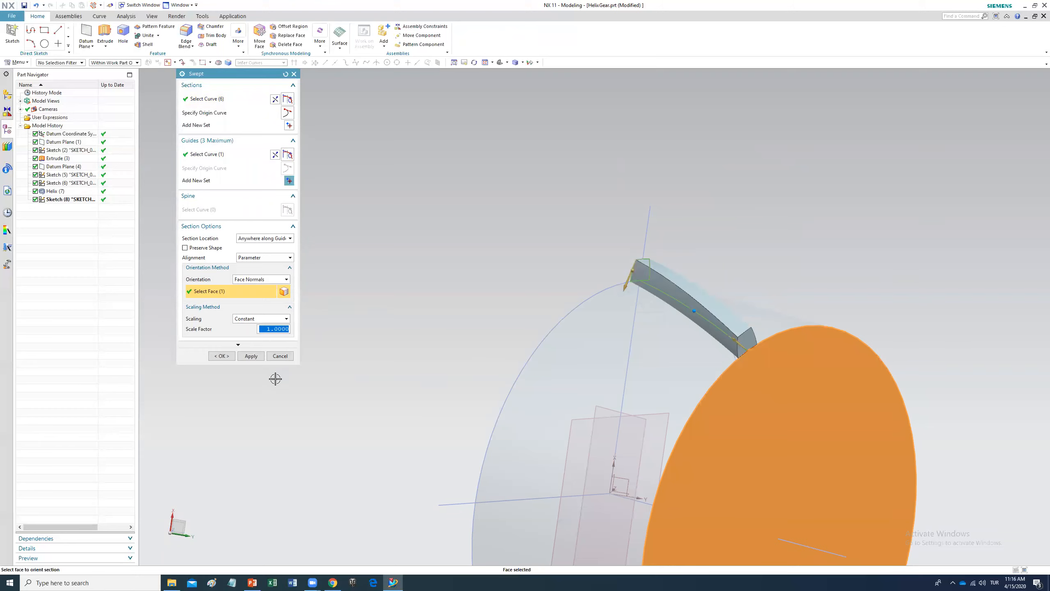
click(222, 356)
Step: Pattern the swept tooth circularly about the gear's axis with 30 copies spanning 360 deg
middle_drag(649, 429, 727, 474)
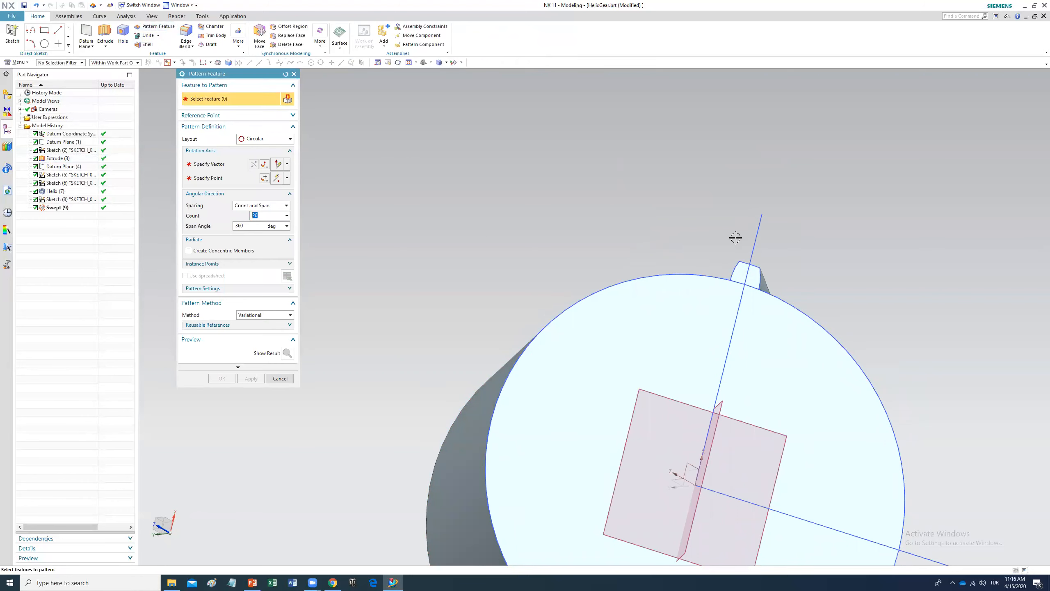
click(745, 274)
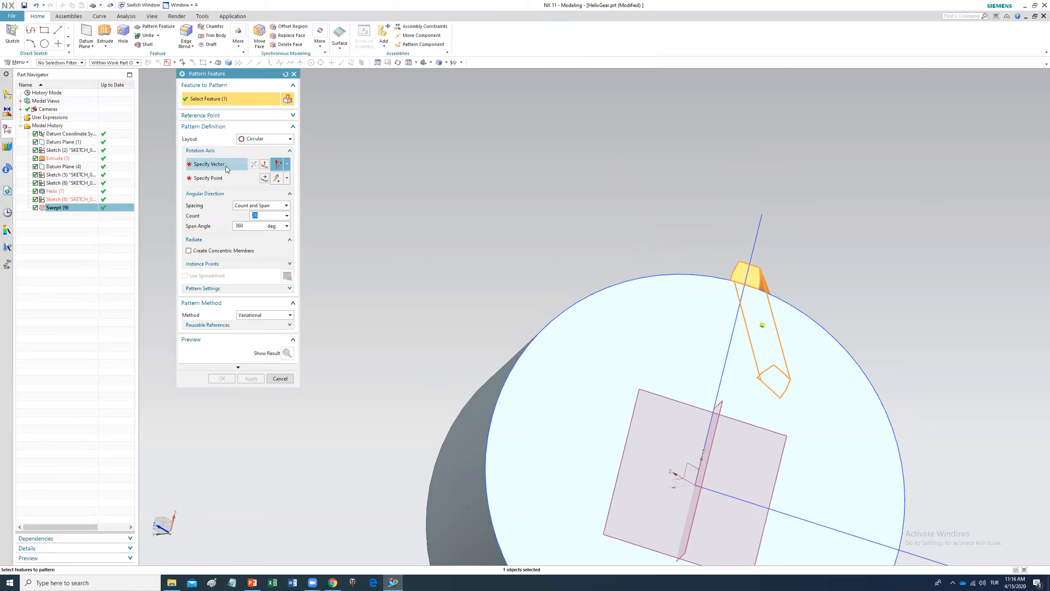
scroll(696, 399, up, 2)
scroll(696, 398, down, 5)
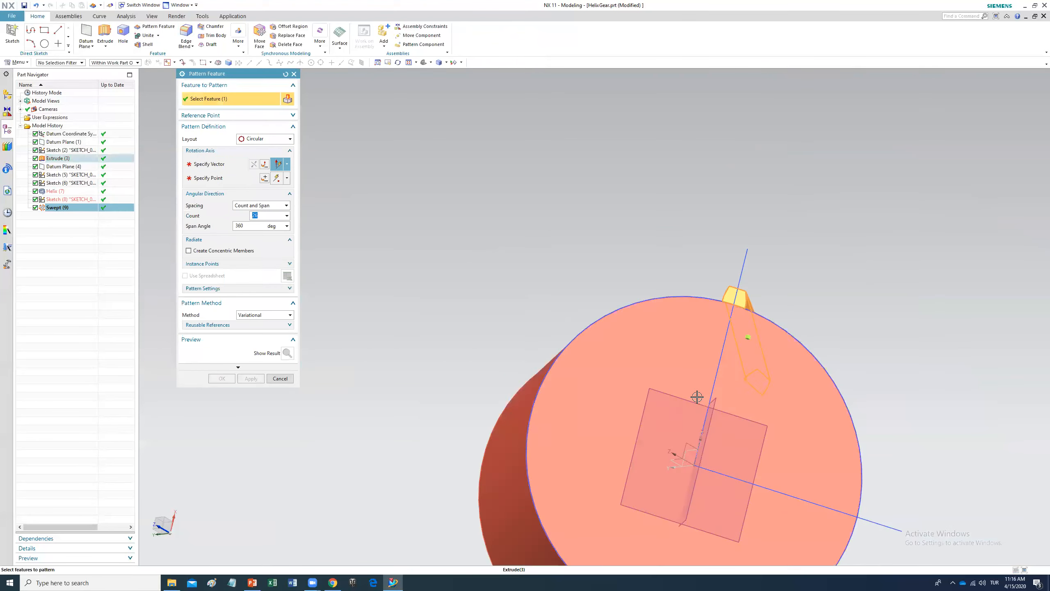
middle_drag(816, 414, 445, 305)
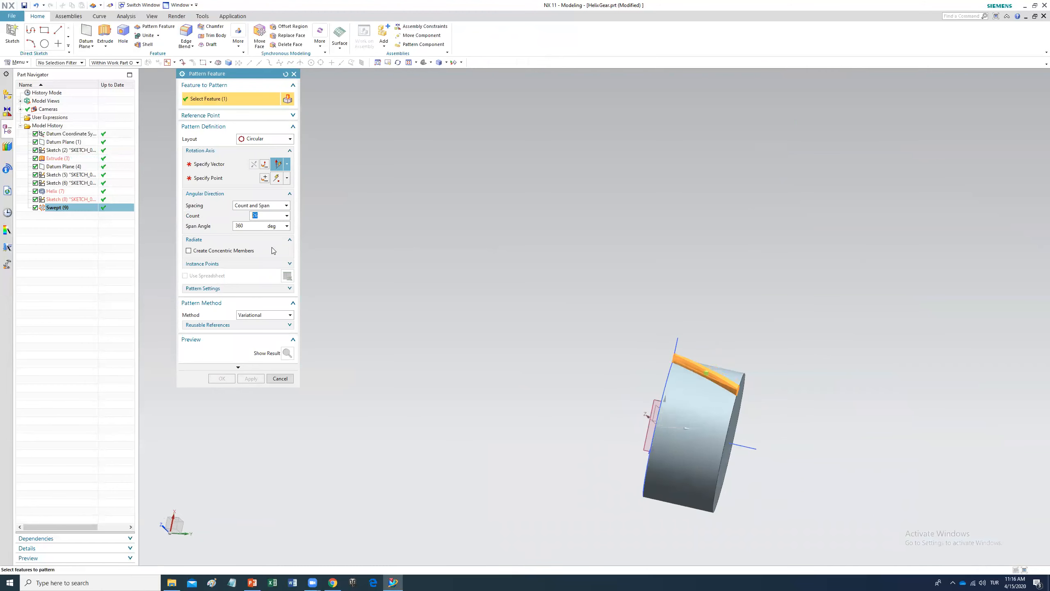
middle_click(208, 185)
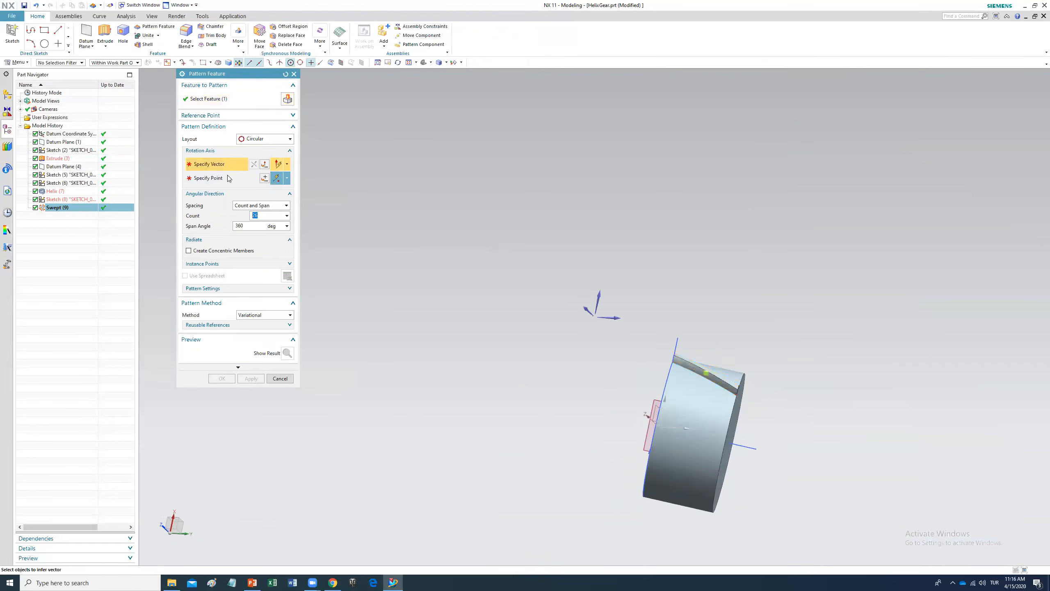
click(749, 449)
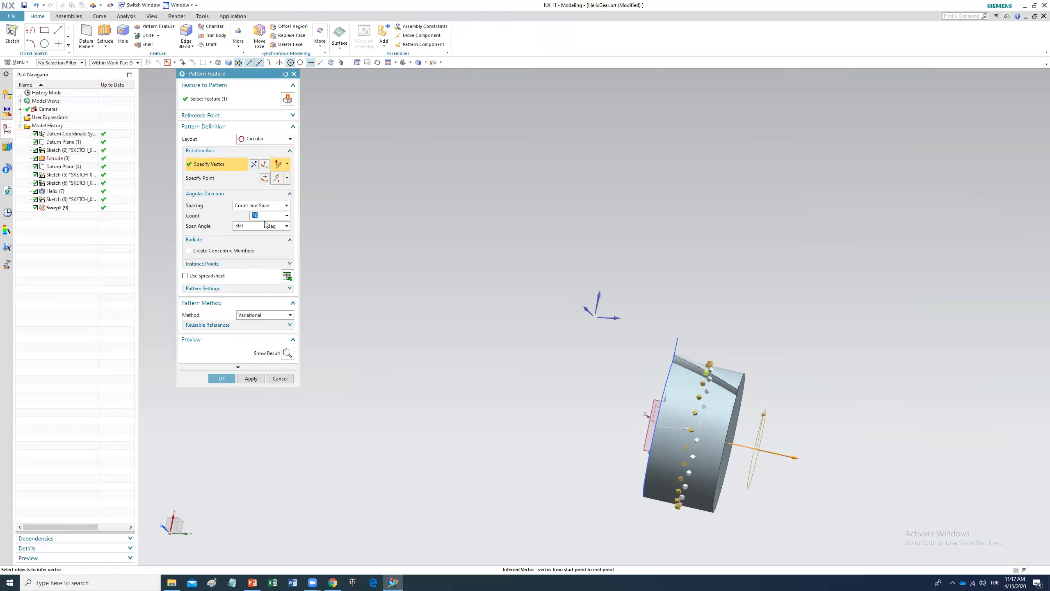
key(Return)
click(222, 378)
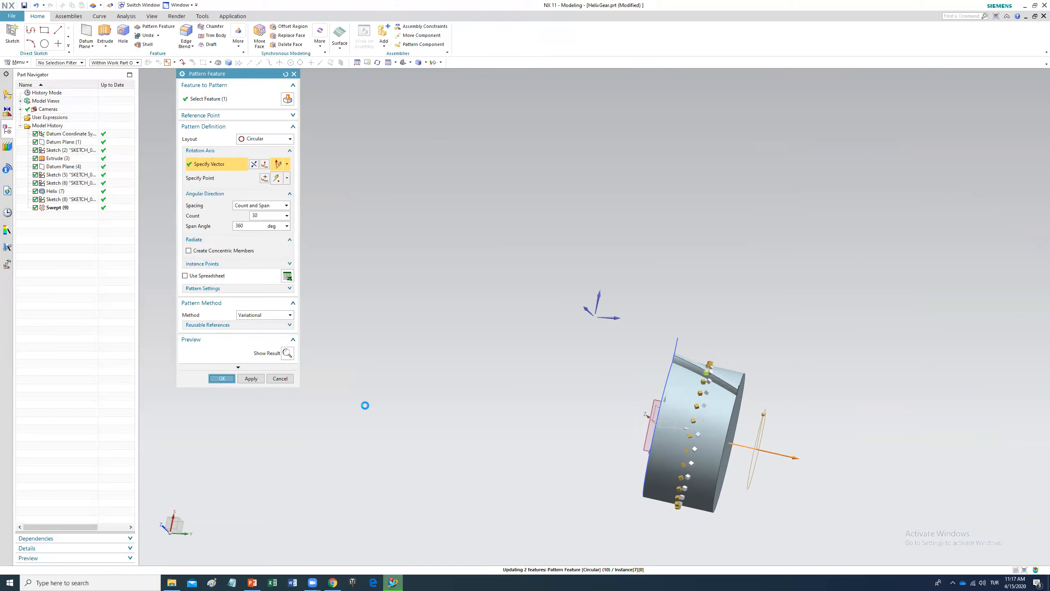
middle_drag(523, 403, 577, 409)
scroll(809, 437, up, 3)
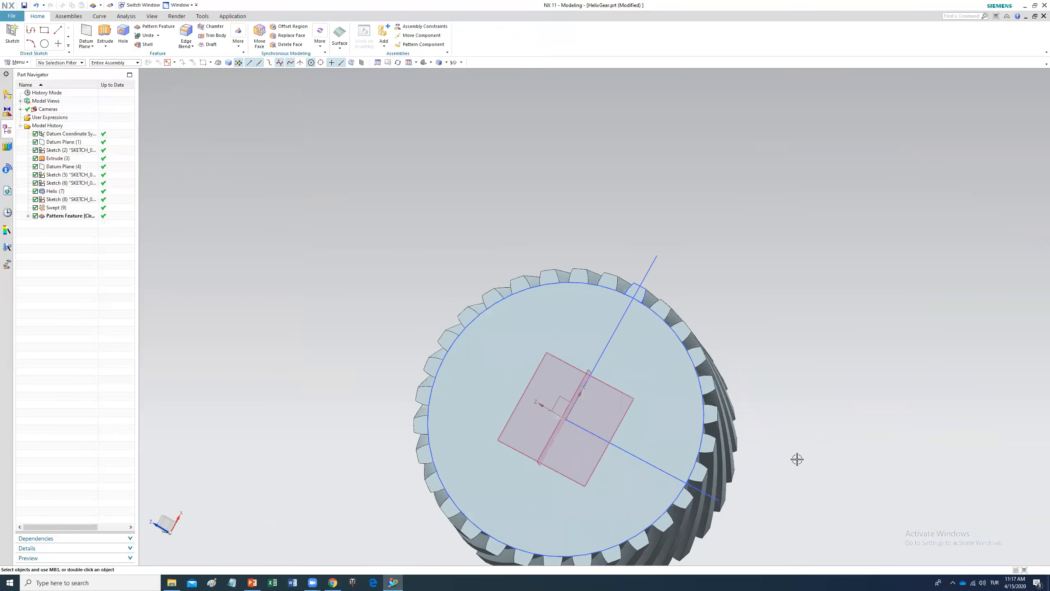
click(44, 43)
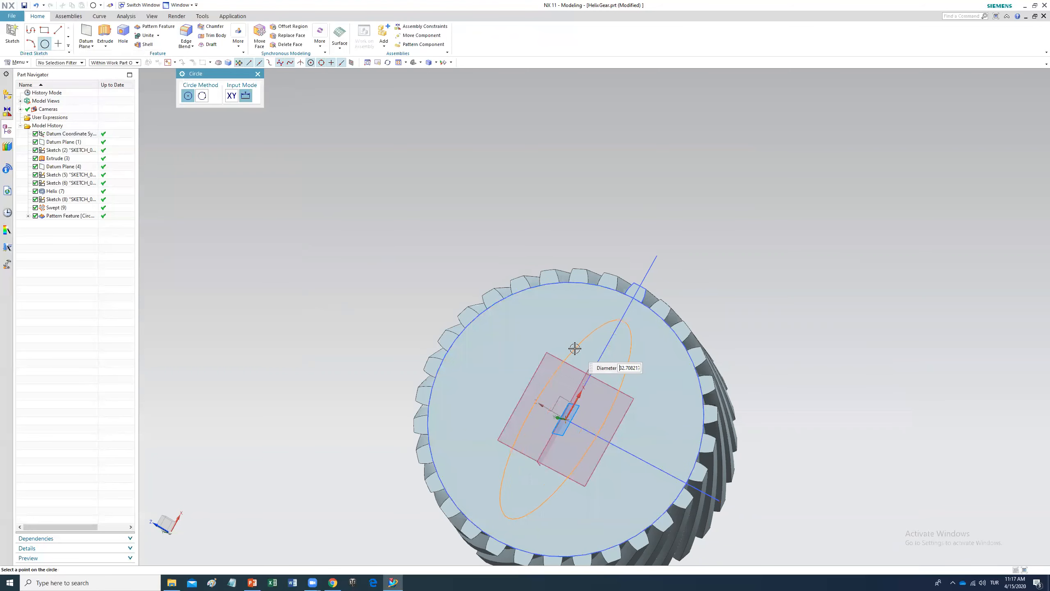
key(Escape)
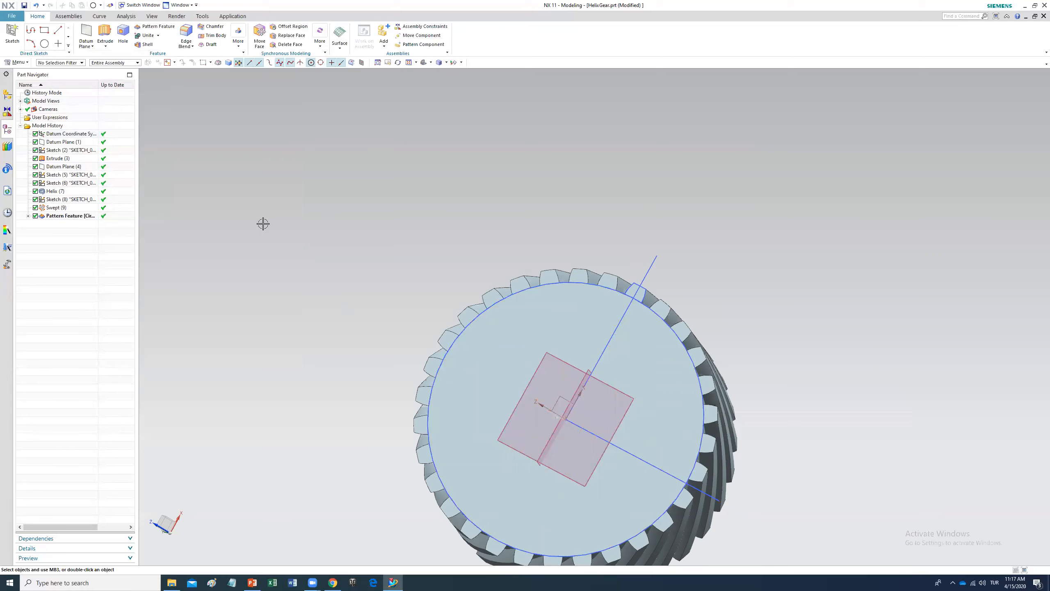
click(44, 43)
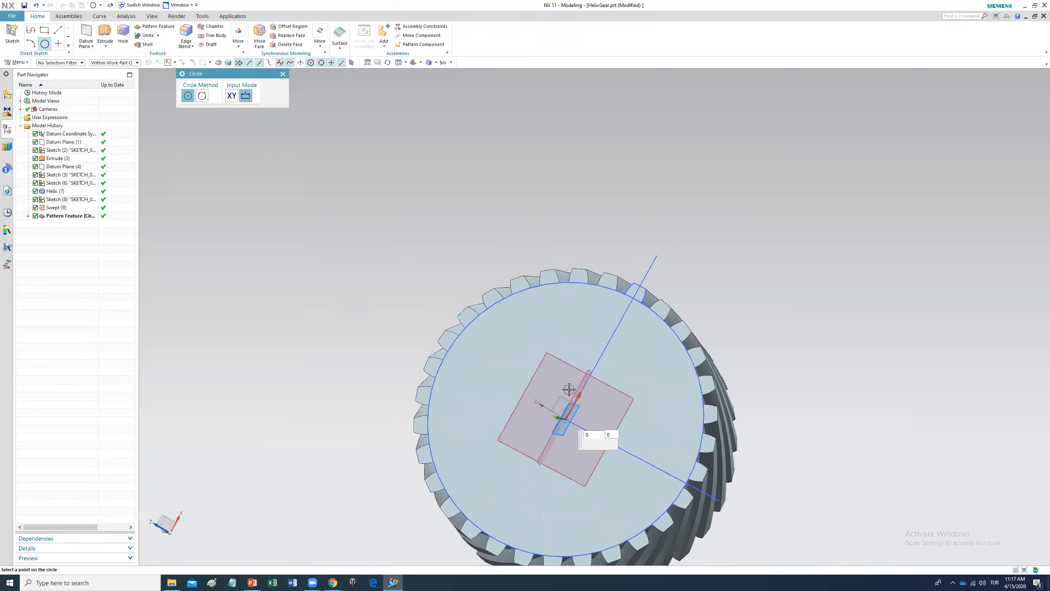
key(Escape)
middle_drag(429, 274, 470, 284)
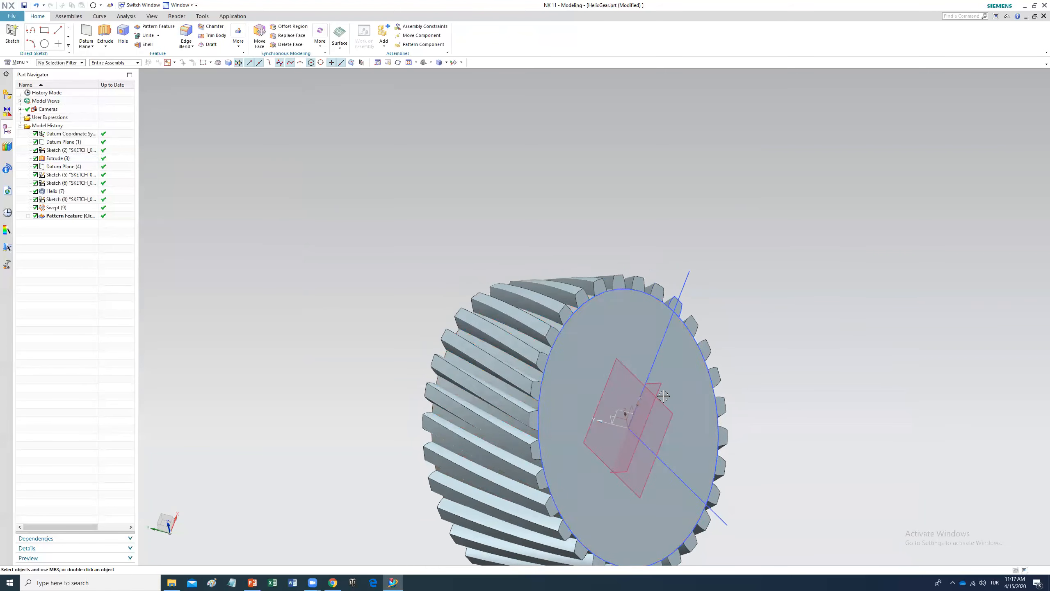
Step: Hide the two datum planes through the gear
right_click(625, 370)
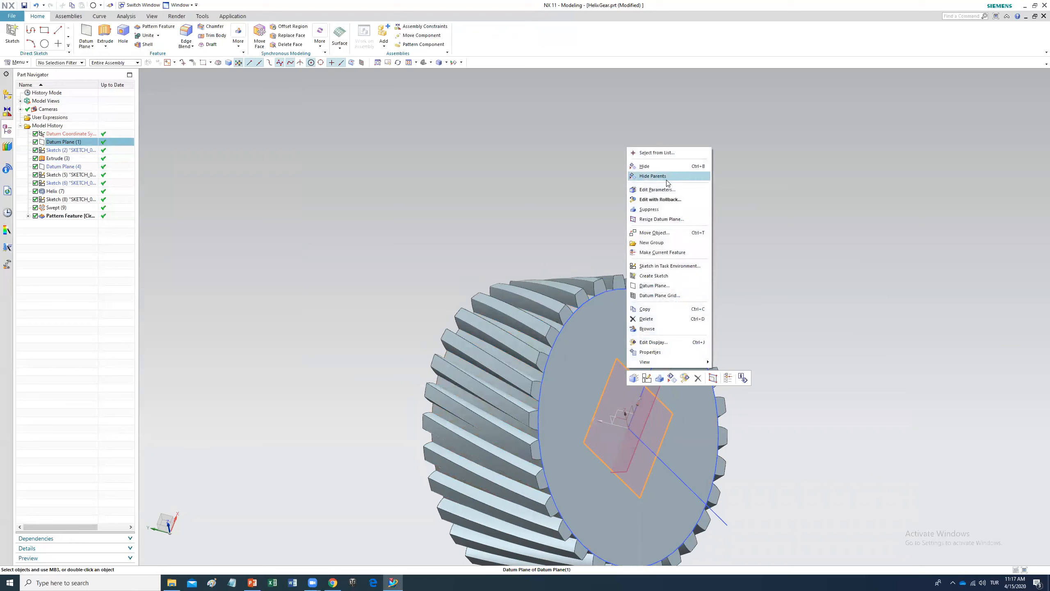
click(645, 166)
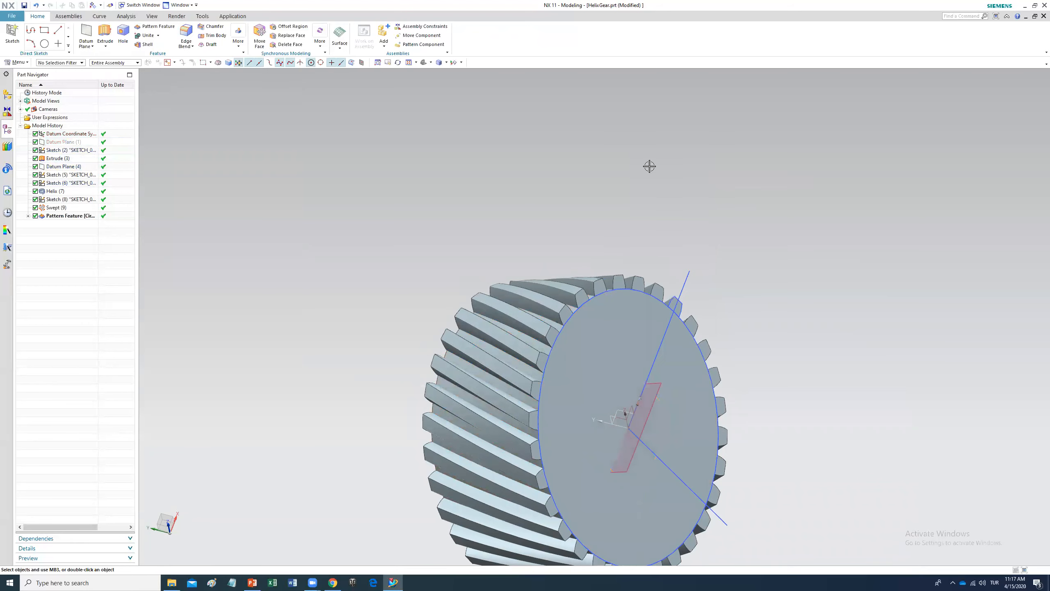
right_click(658, 381)
click(690, 171)
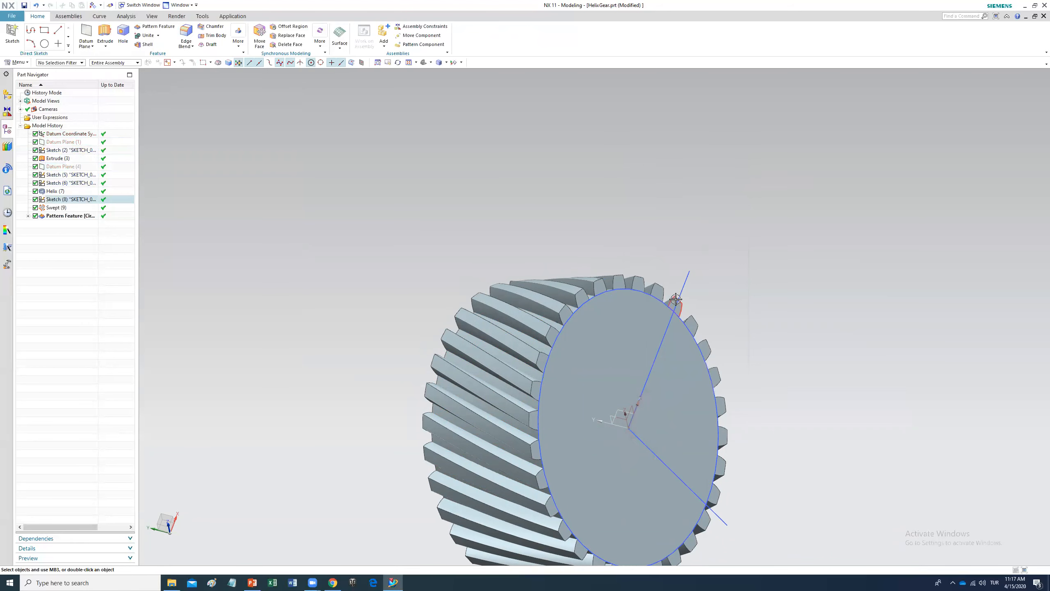
Step: Hide the tooth profile sketches and the helix in the model history
right_click(687, 274)
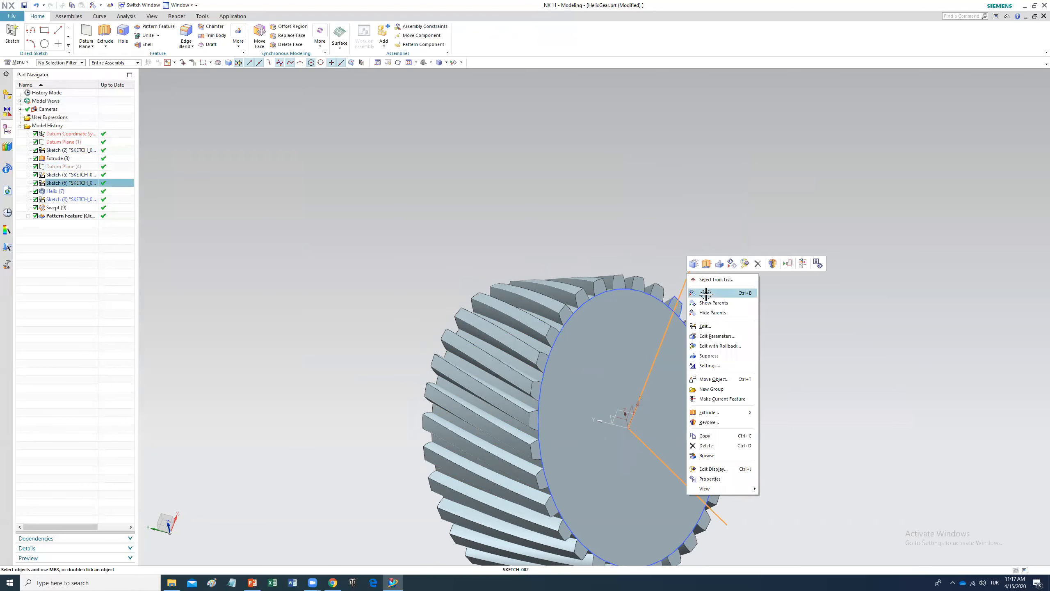
click(706, 293)
right_click(660, 301)
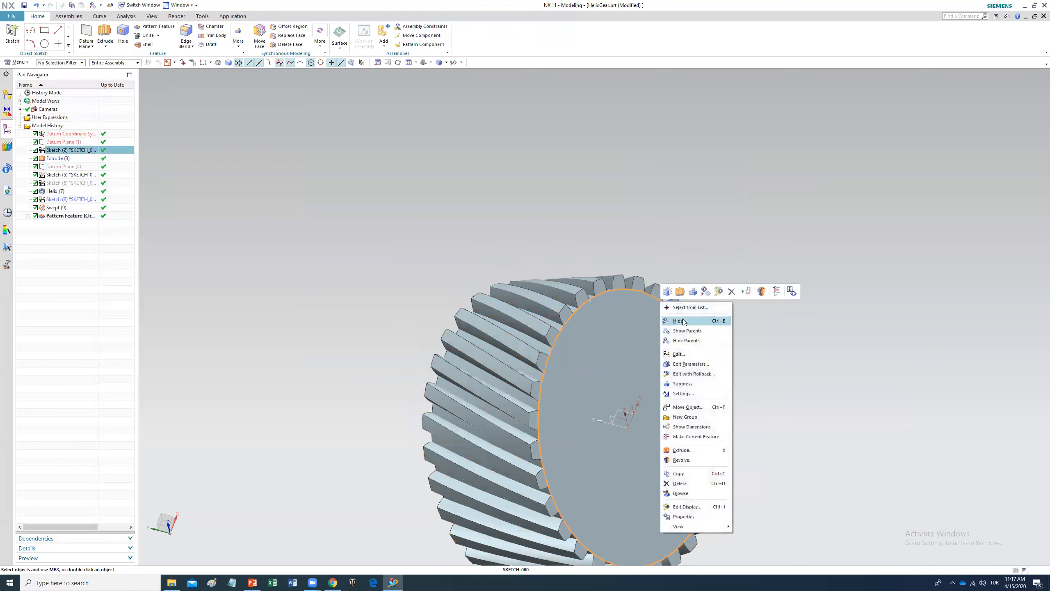
click(680, 319)
right_click(678, 299)
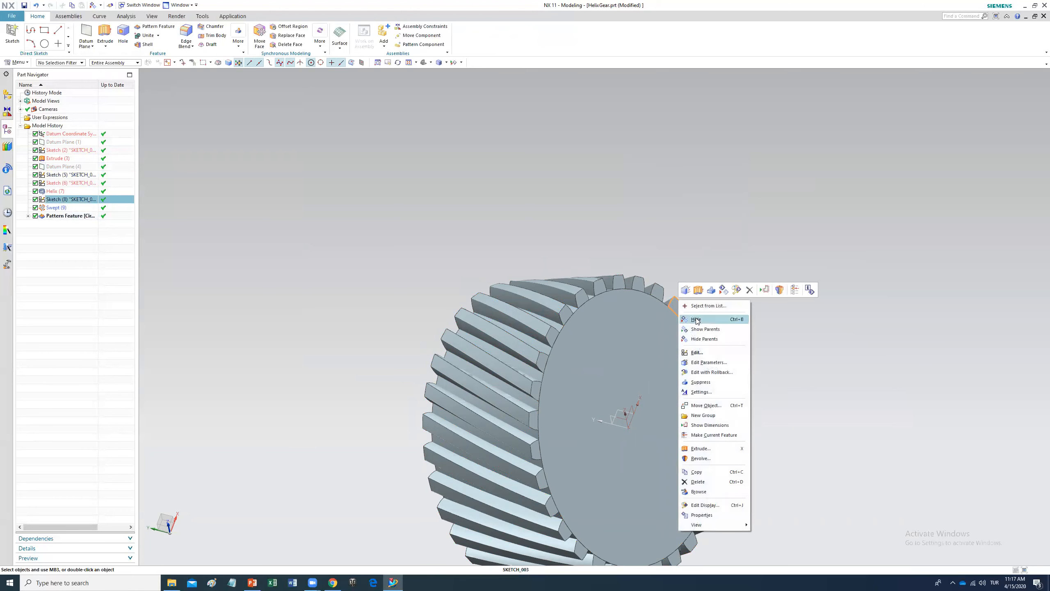
click(698, 315)
Step: Start a new sketch on the gear's front end face
middle_drag(705, 460, 641, 450)
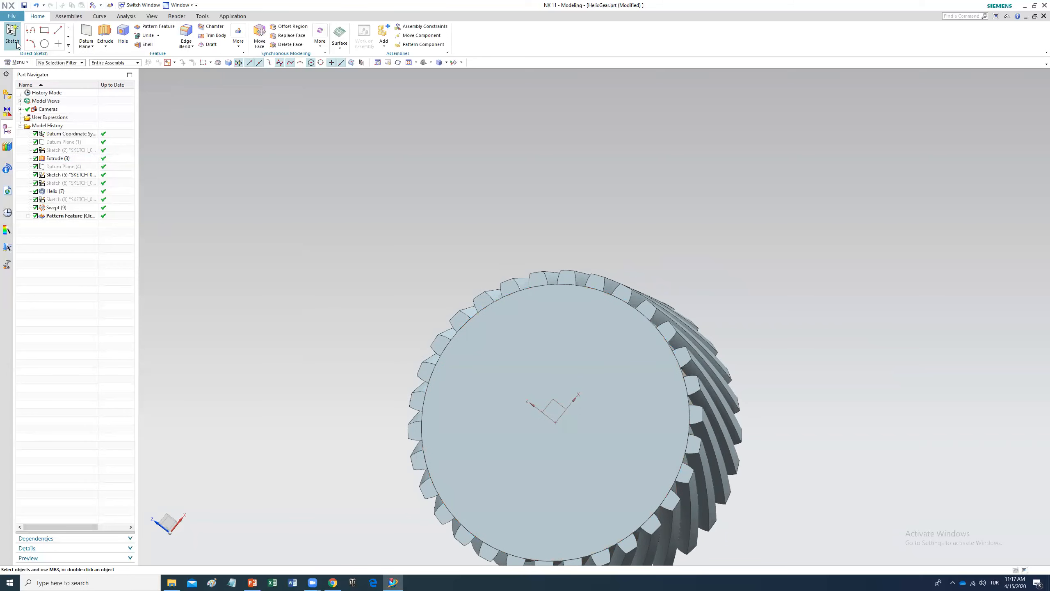
click(576, 364)
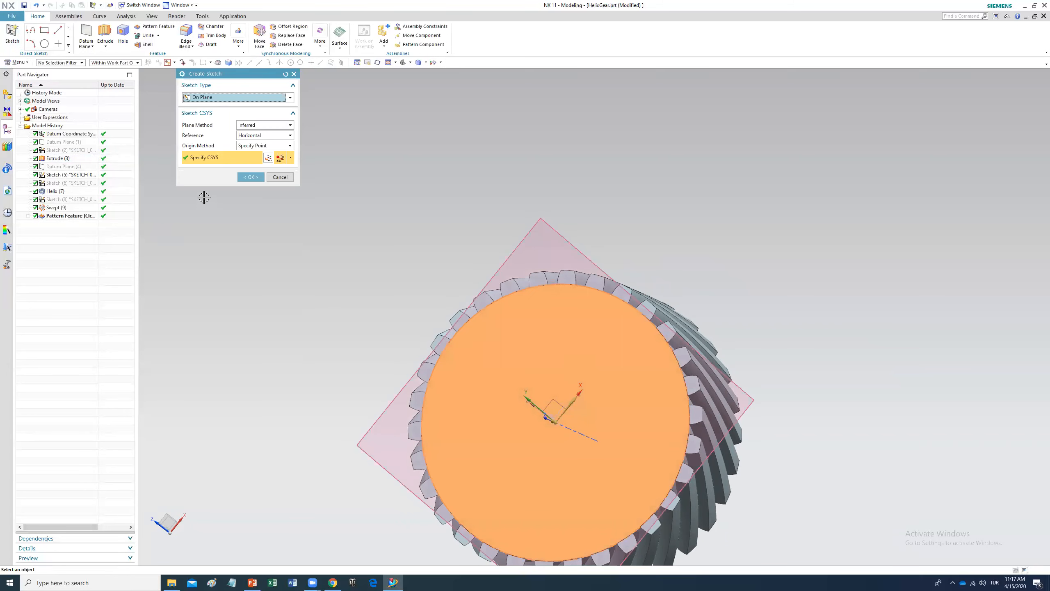
click(250, 178)
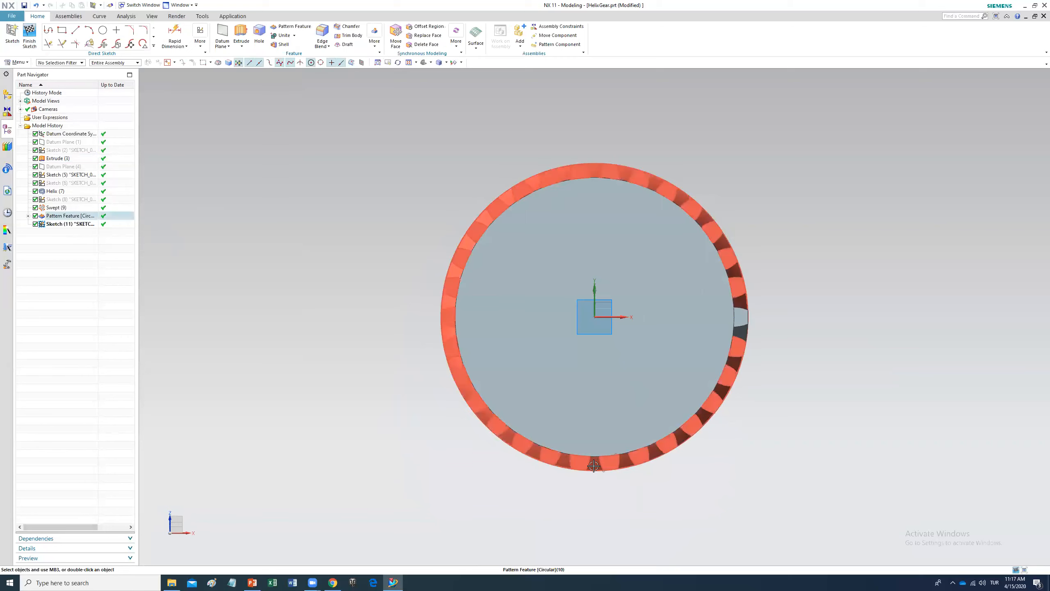
Step: Sketch a circle of 22 mm diameter centred on the gear's axis
click(103, 29)
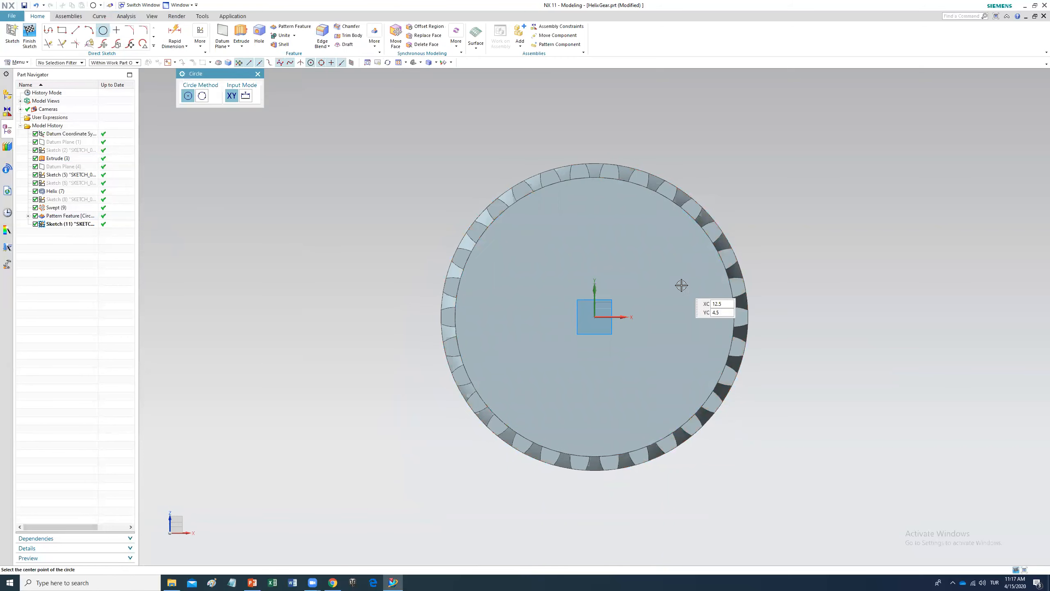
click(591, 316)
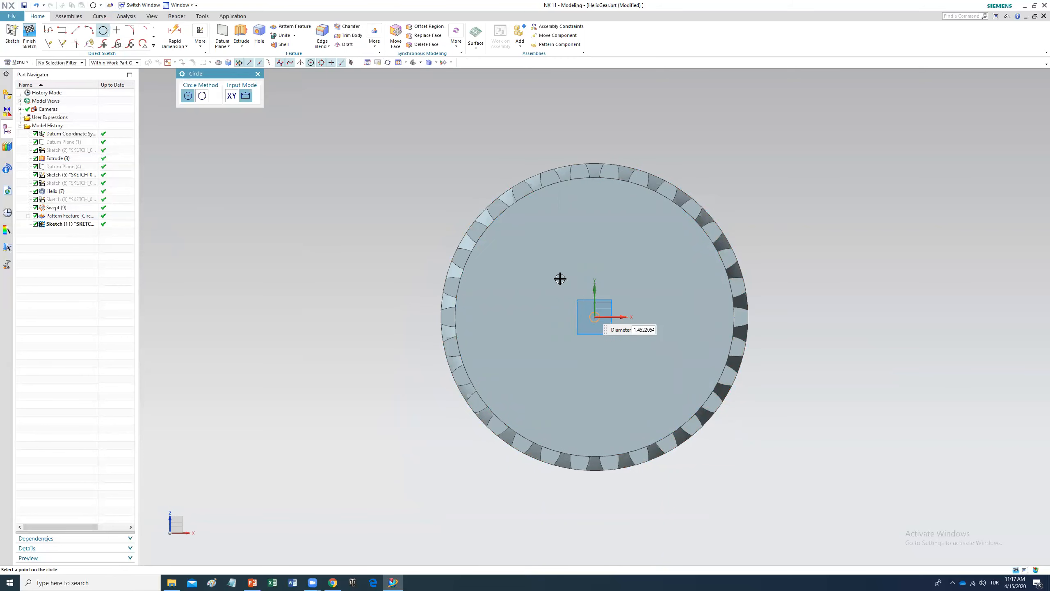
text(22)
key(Return)
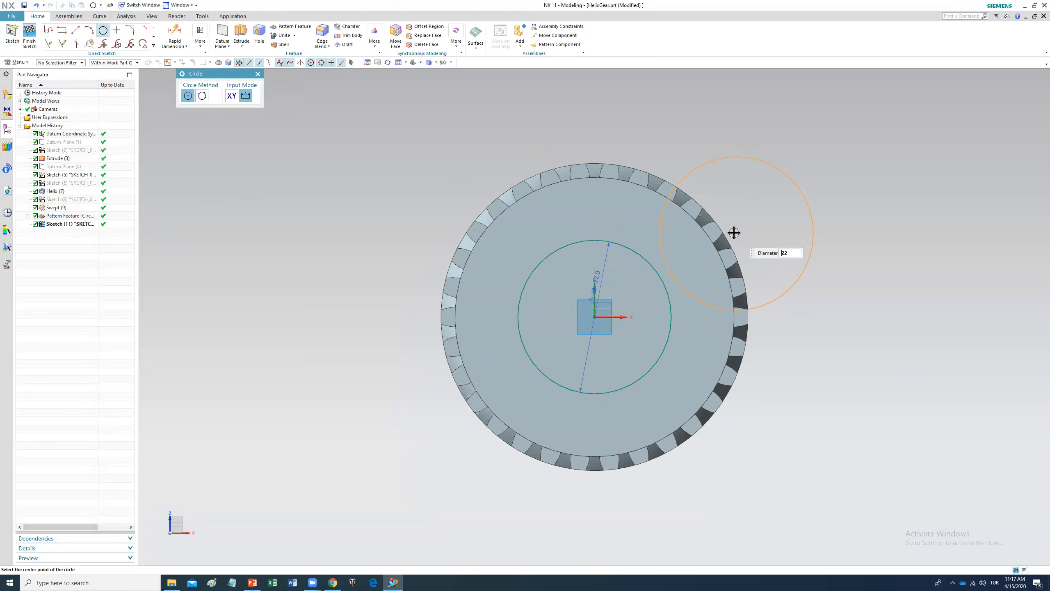
key(Escape)
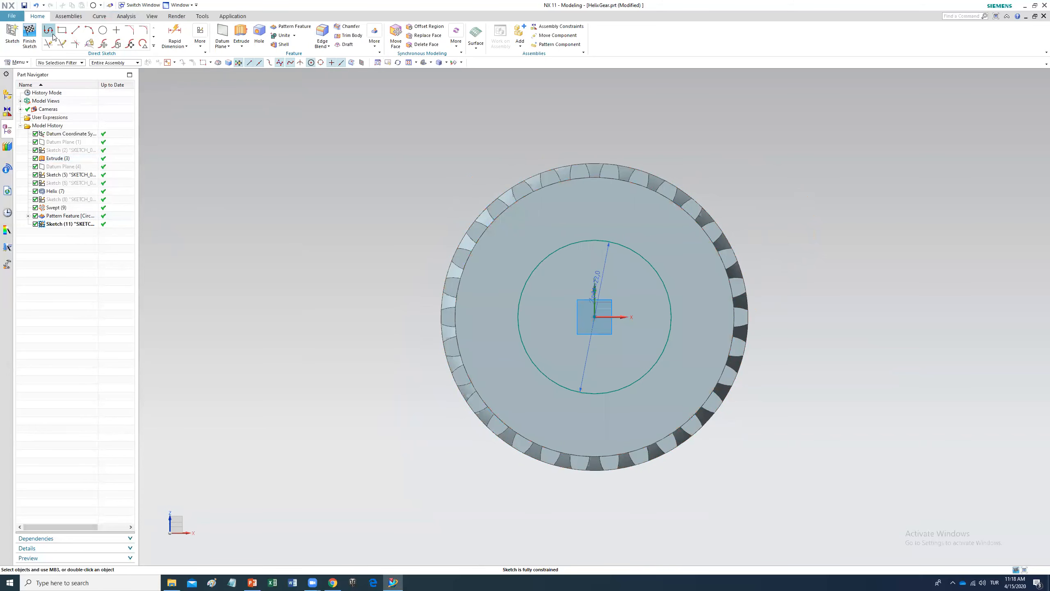
click(62, 30)
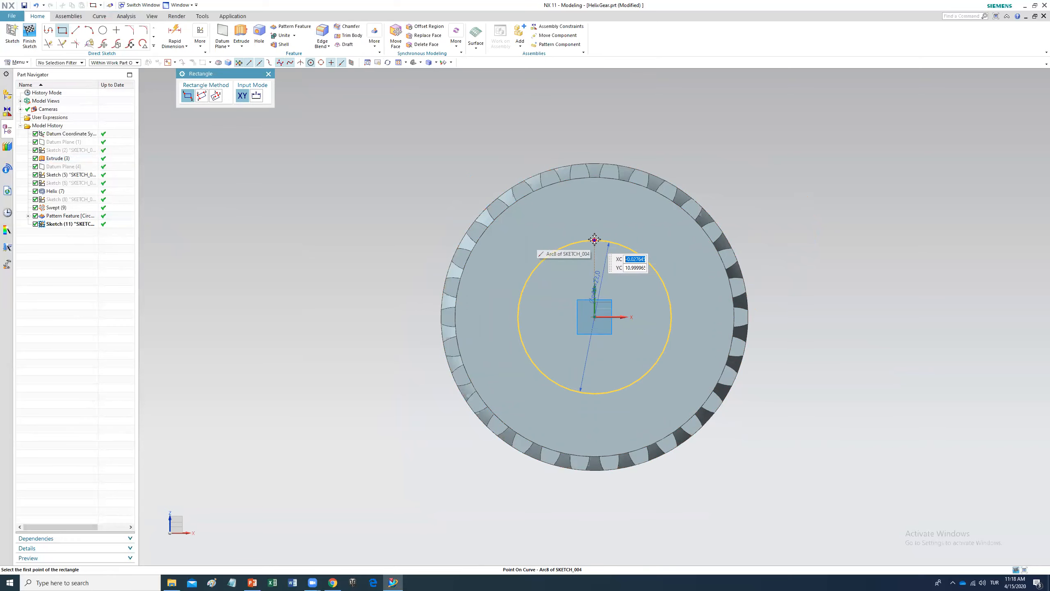
click(215, 96)
scroll(614, 227, up, 4)
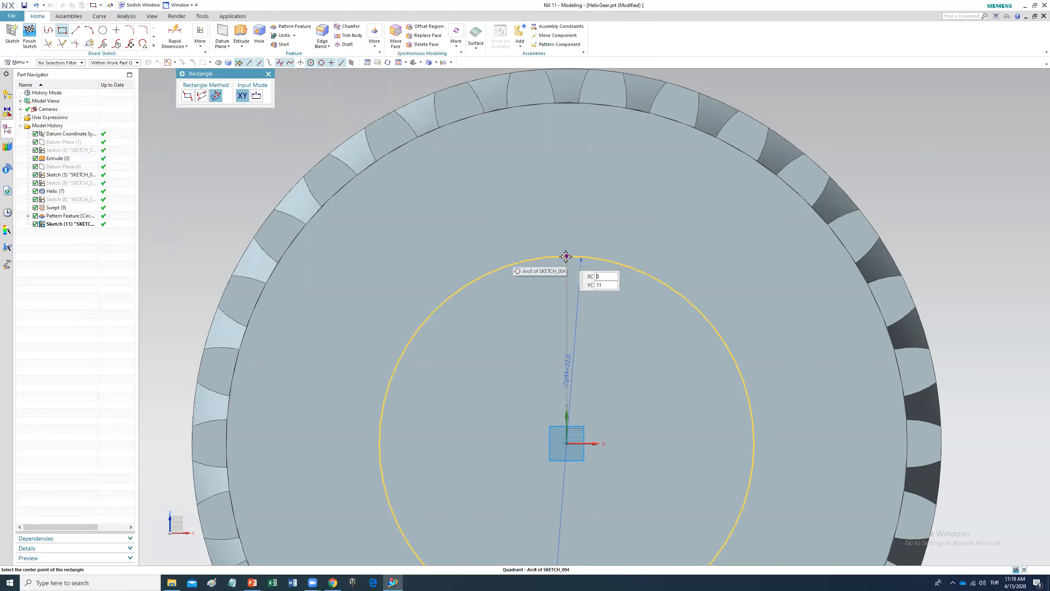
click(566, 256)
click(591, 253)
click(589, 226)
key(Escape)
scroll(677, 340, up, 2)
scroll(677, 340, down, 4)
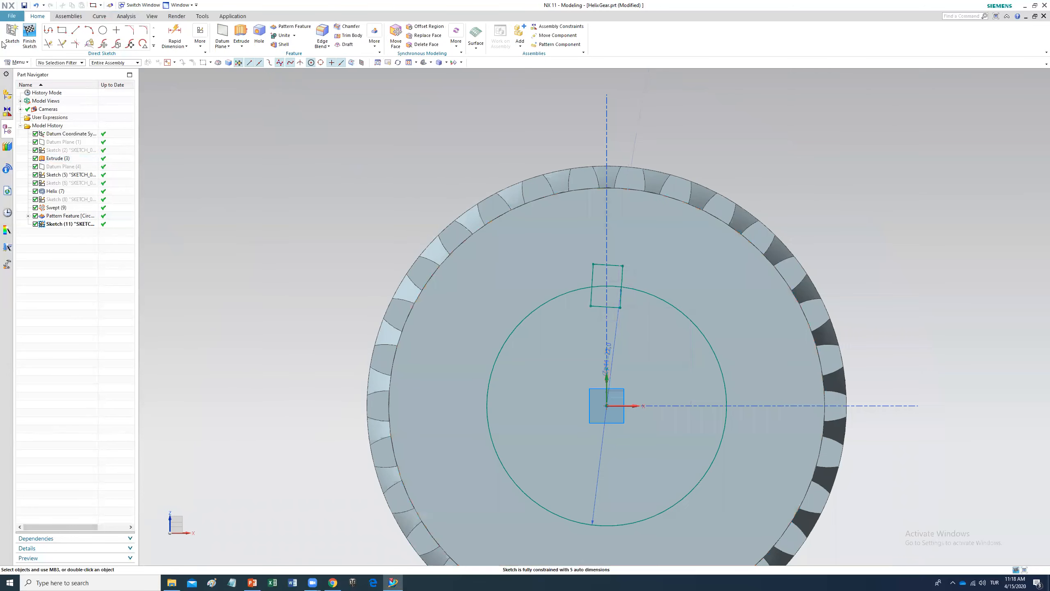
click(36, 5)
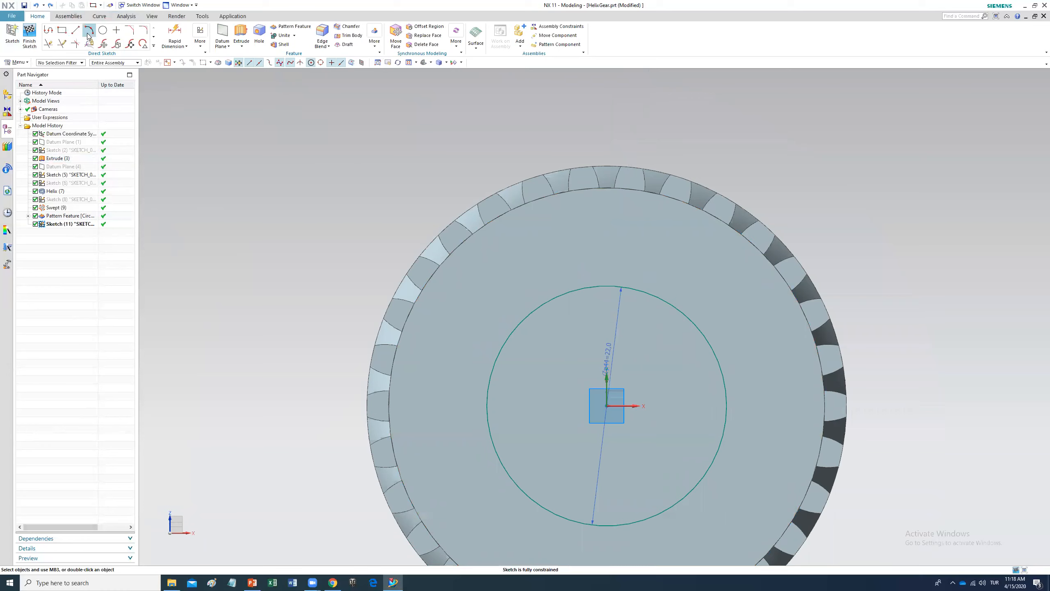
Step: Draw a centre rectangle on the circle's top quadrant, about 4 mm wide, for the keyway
click(62, 30)
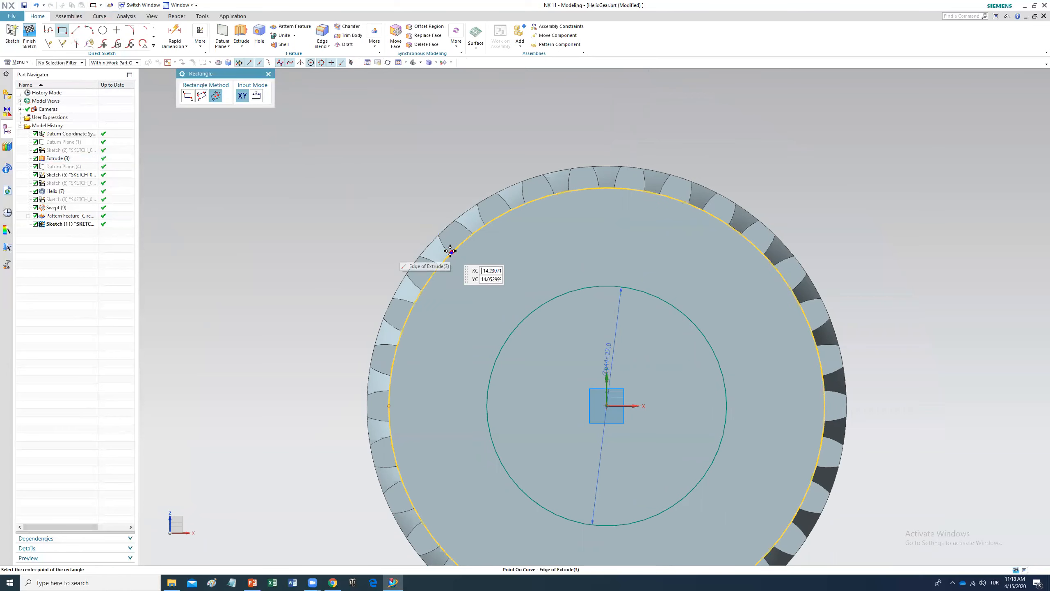
click(607, 285)
scroll(629, 286, up, 3)
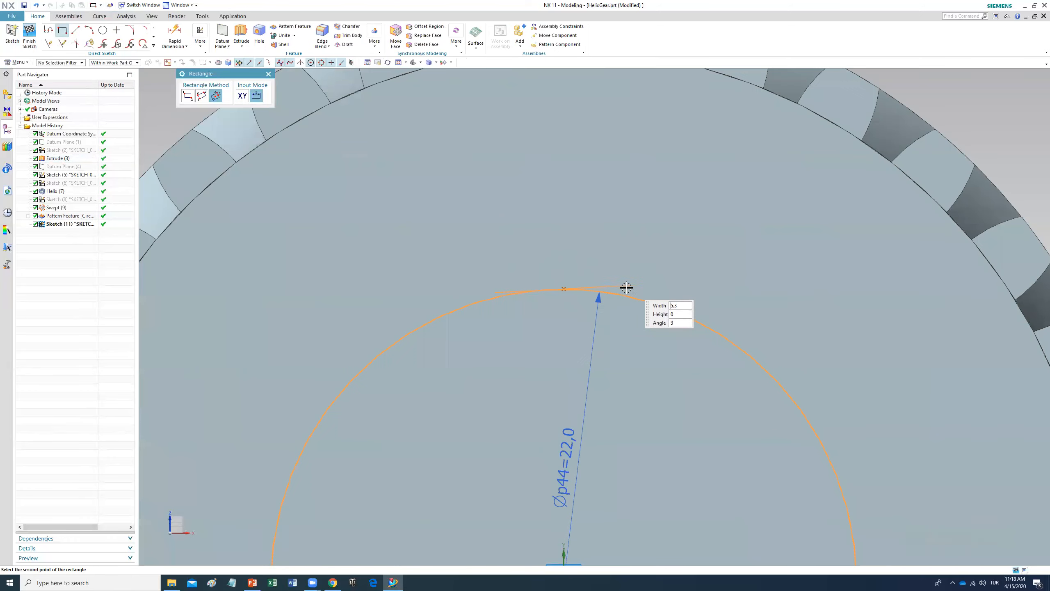
click(617, 287)
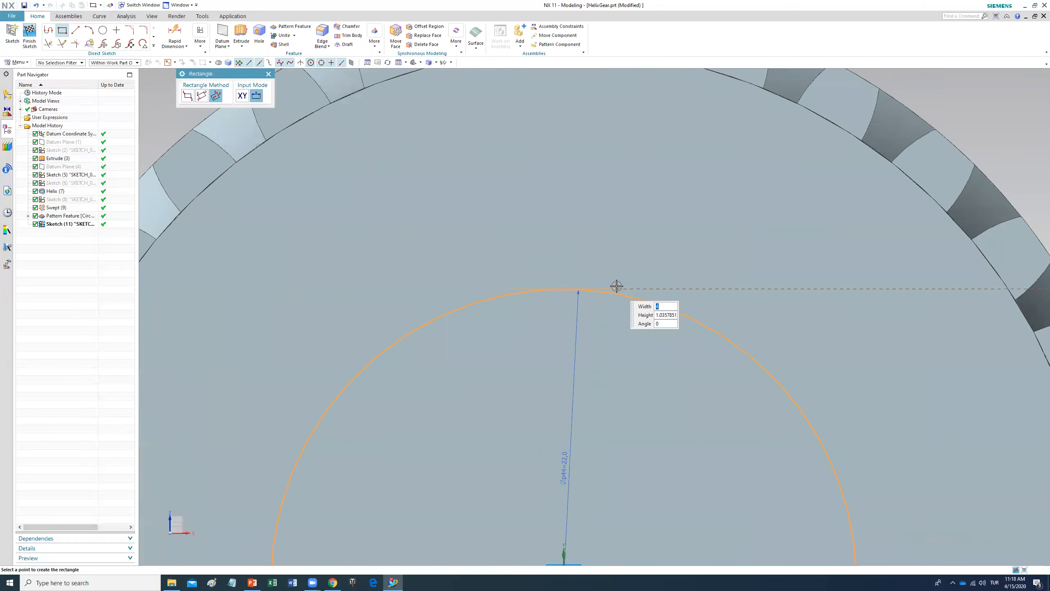
click(617, 221)
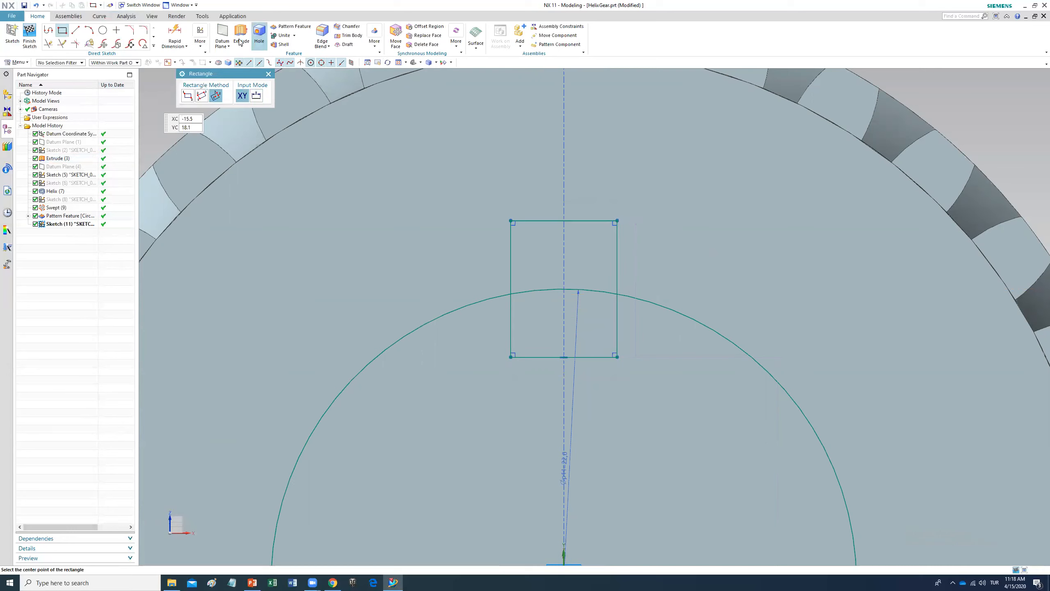
Step: Dimension the keyway rectangle's width with Rapid Dimension
click(175, 32)
click(544, 219)
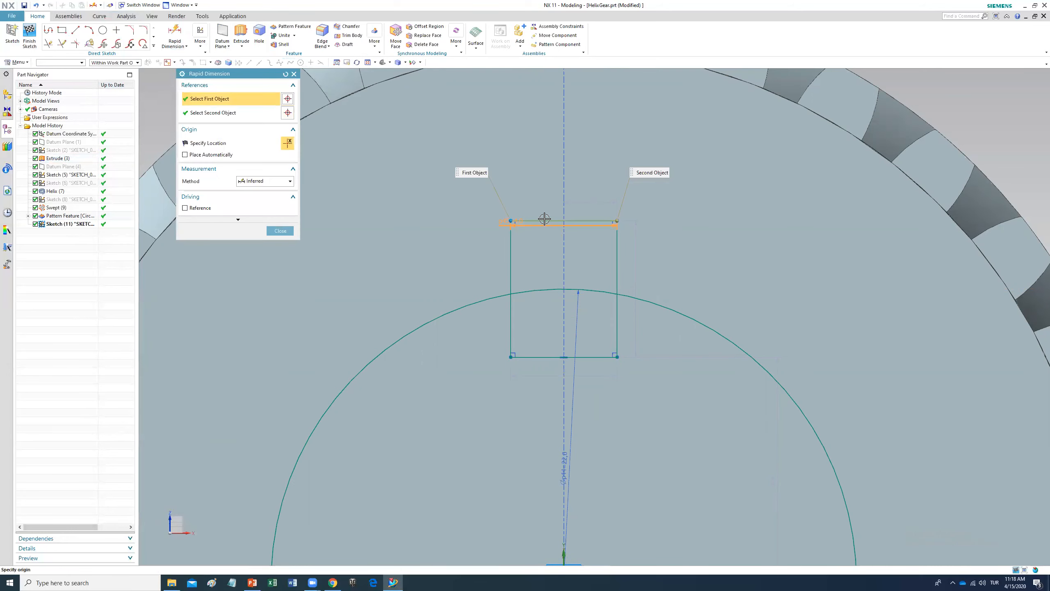
click(553, 186)
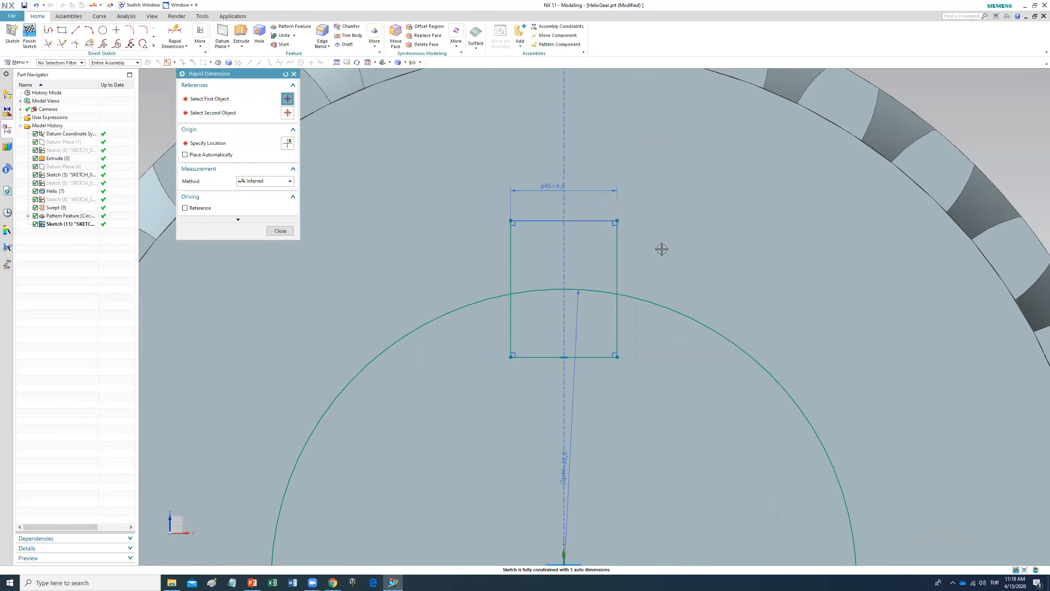
scroll(684, 380, down, 5)
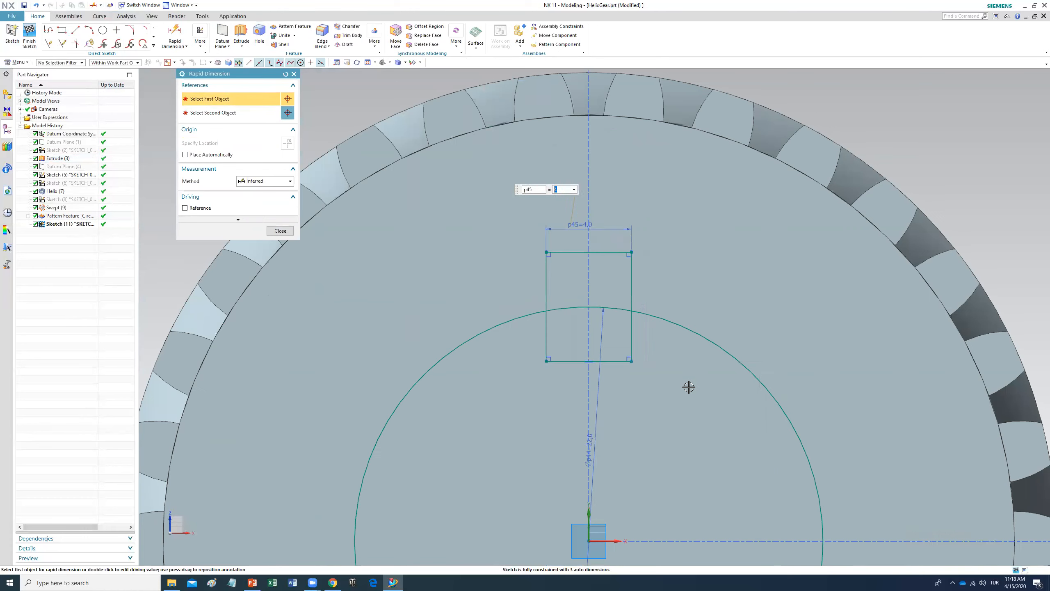
click(656, 332)
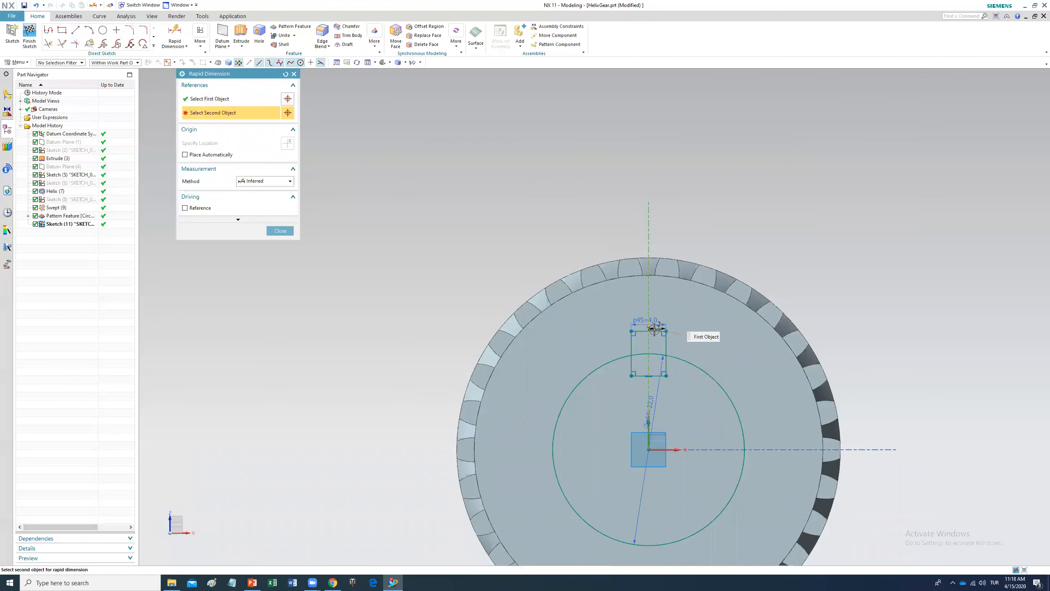
key(Escape)
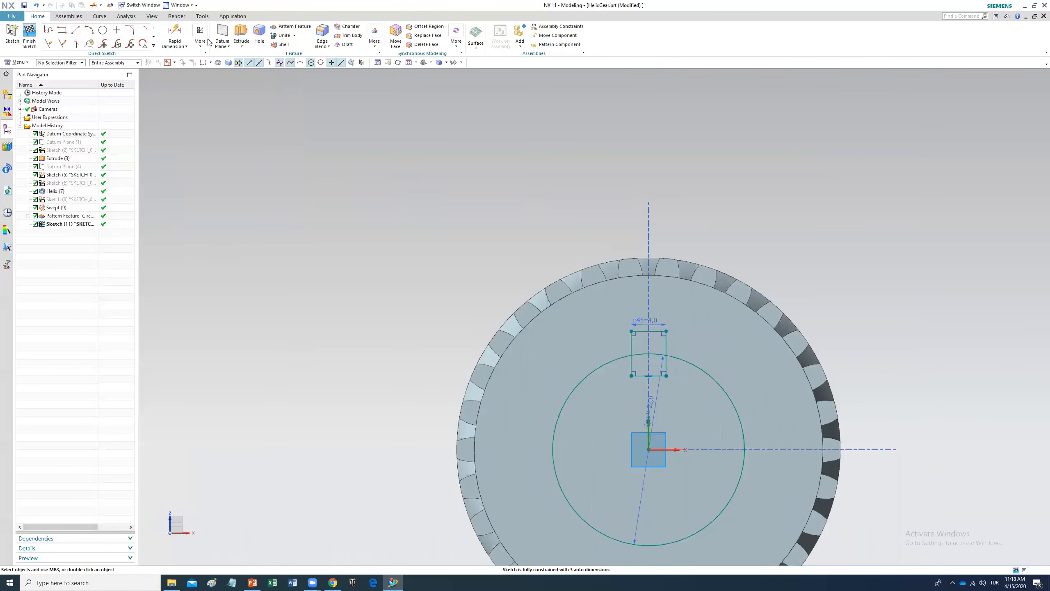
Step: Set the distance from the rectangle's top edge to the sketch horizontal axis to 13 mm
click(175, 32)
click(644, 329)
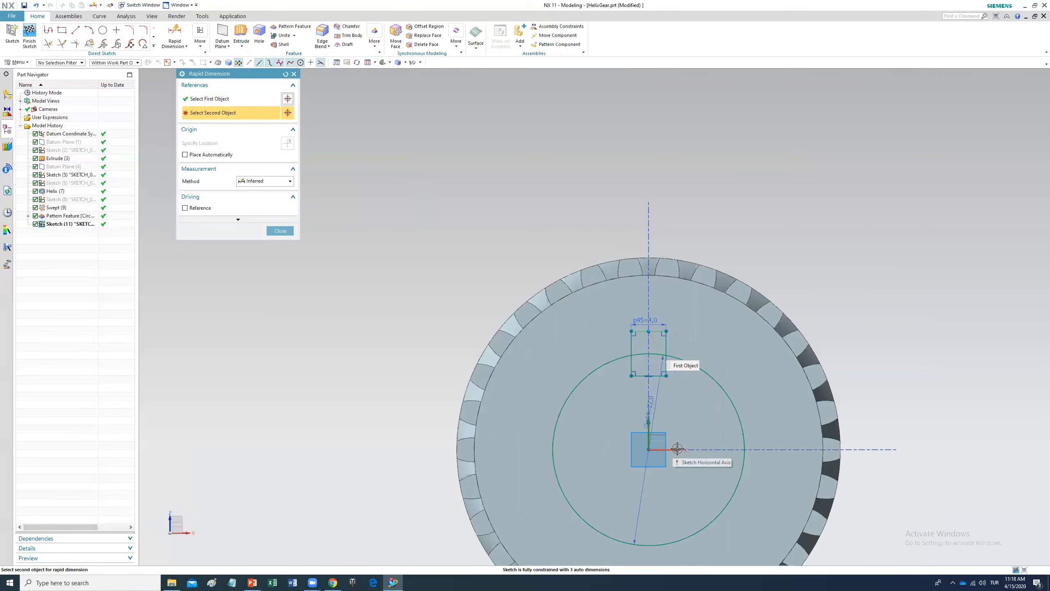
click(677, 449)
click(716, 415)
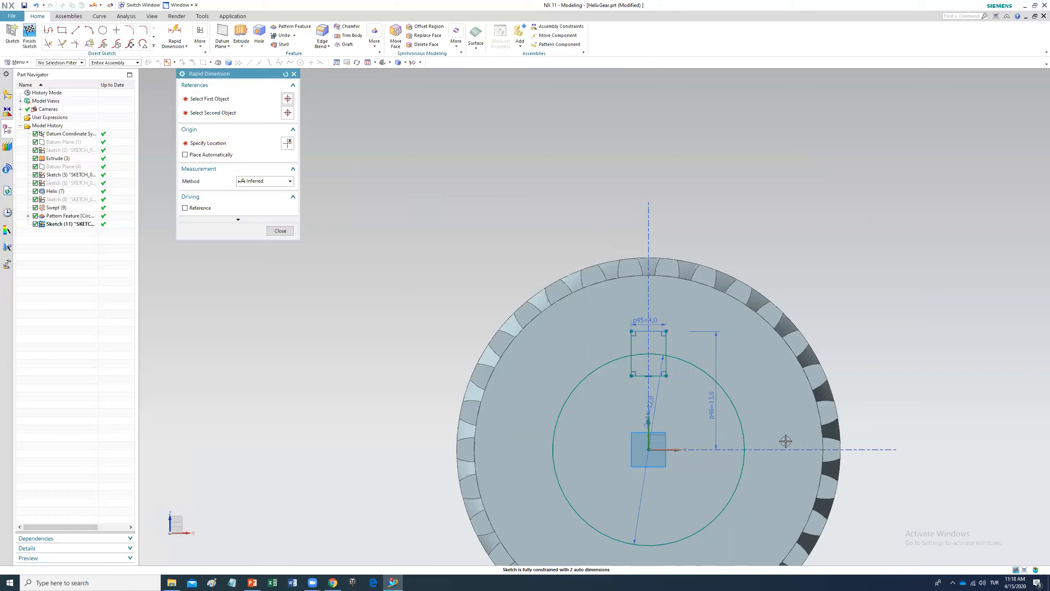
text(13)
key(Return)
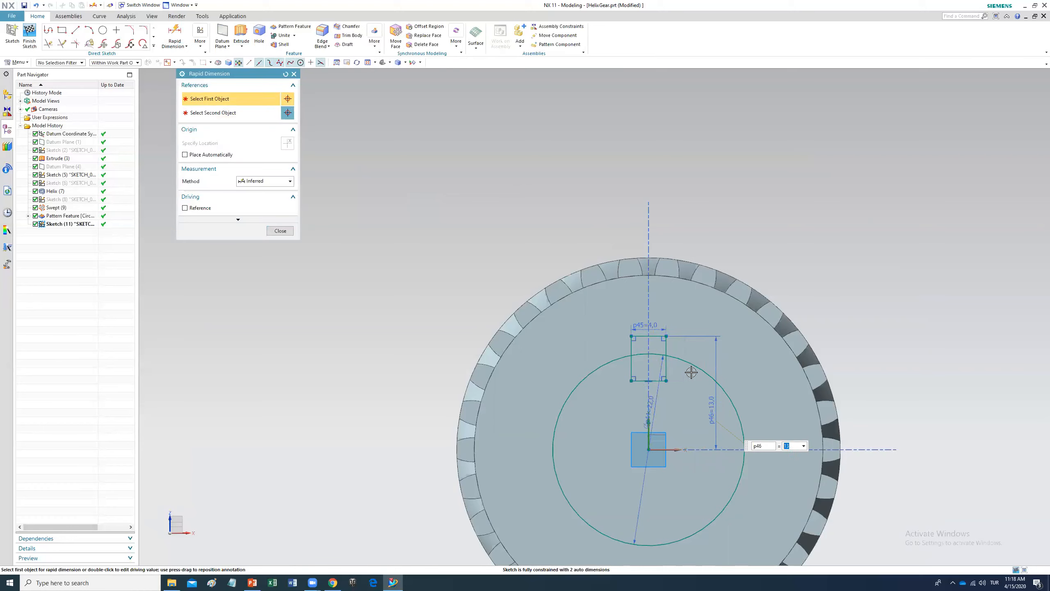
click(280, 231)
Step: Trim the rectangle's lower edge and the arc inside the keyway into one bore outline, then finish the sketch
click(49, 44)
click(632, 366)
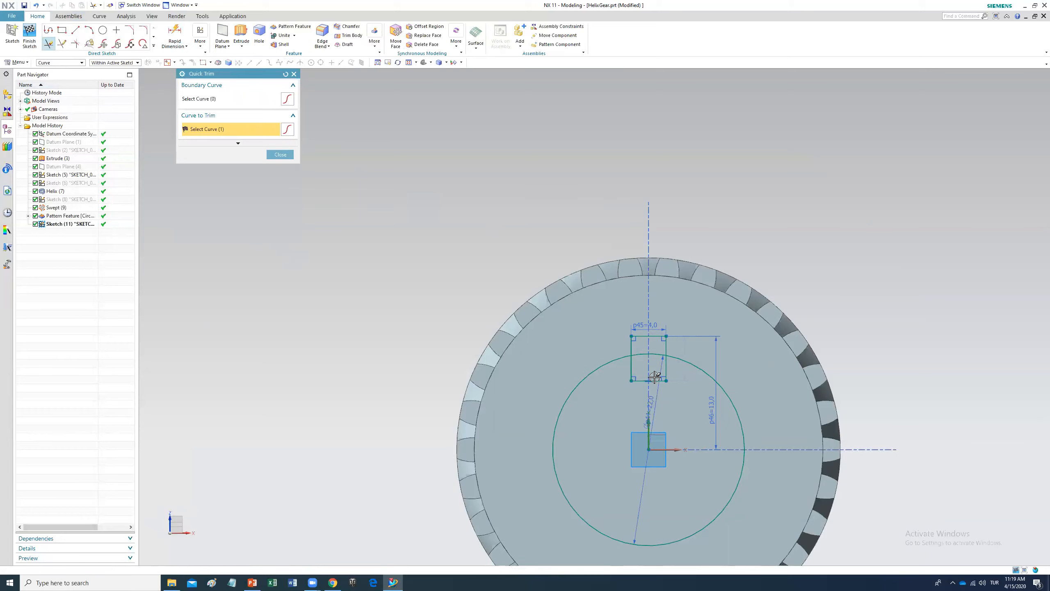
click(640, 380)
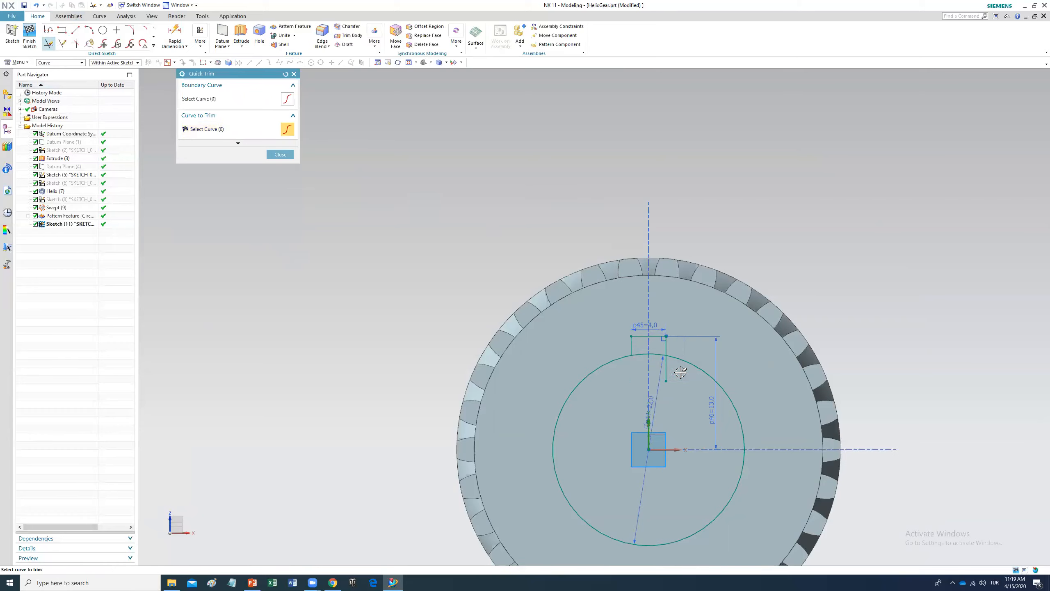
click(638, 353)
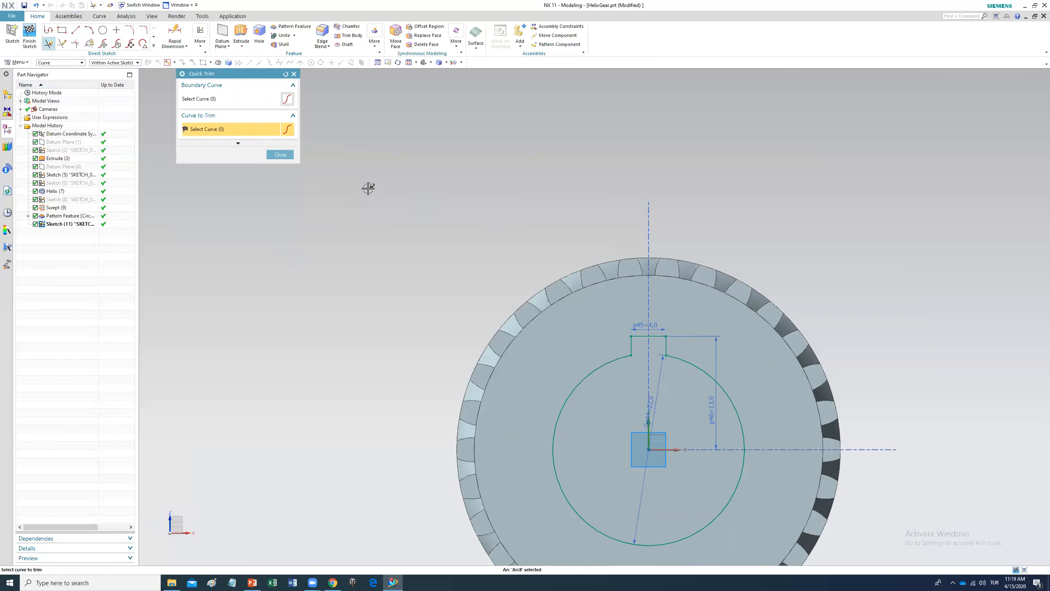
click(280, 154)
click(30, 36)
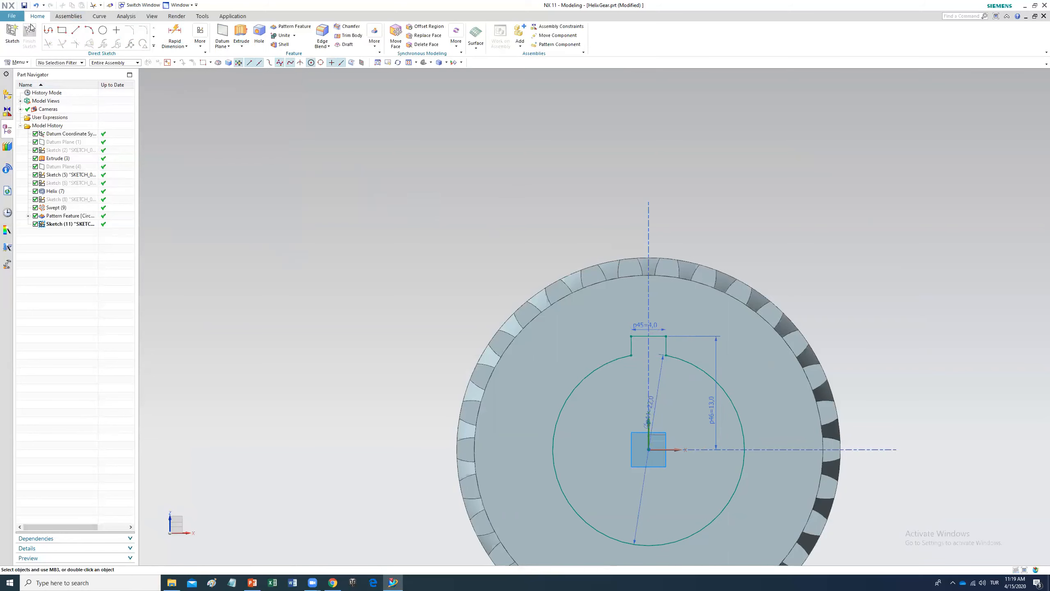
Step: Extrude the bore and keyway profile until the gear's opposite end face, subtracting it from the gear body
click(106, 37)
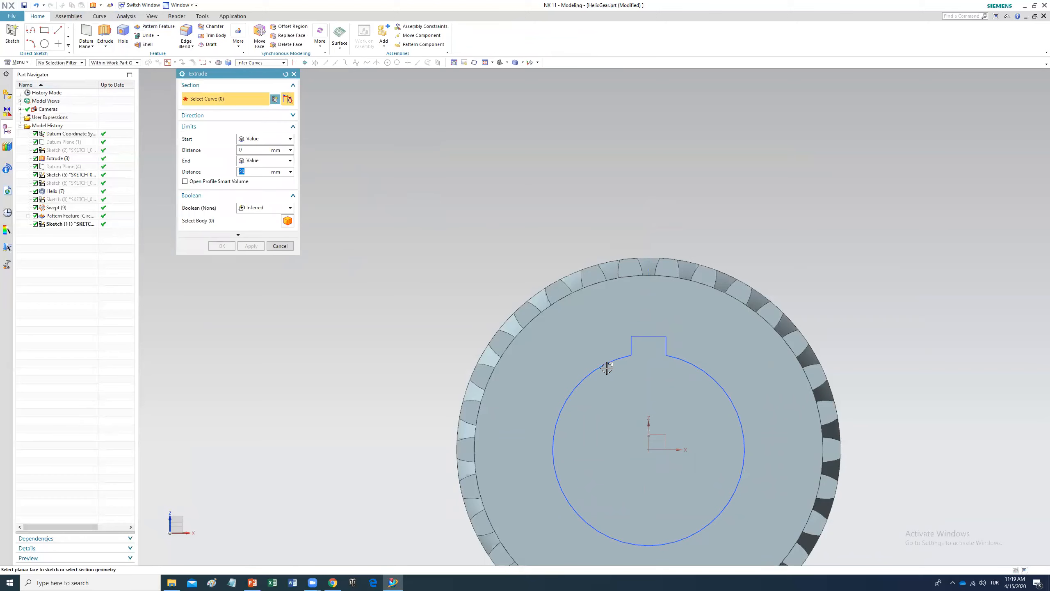
click(628, 356)
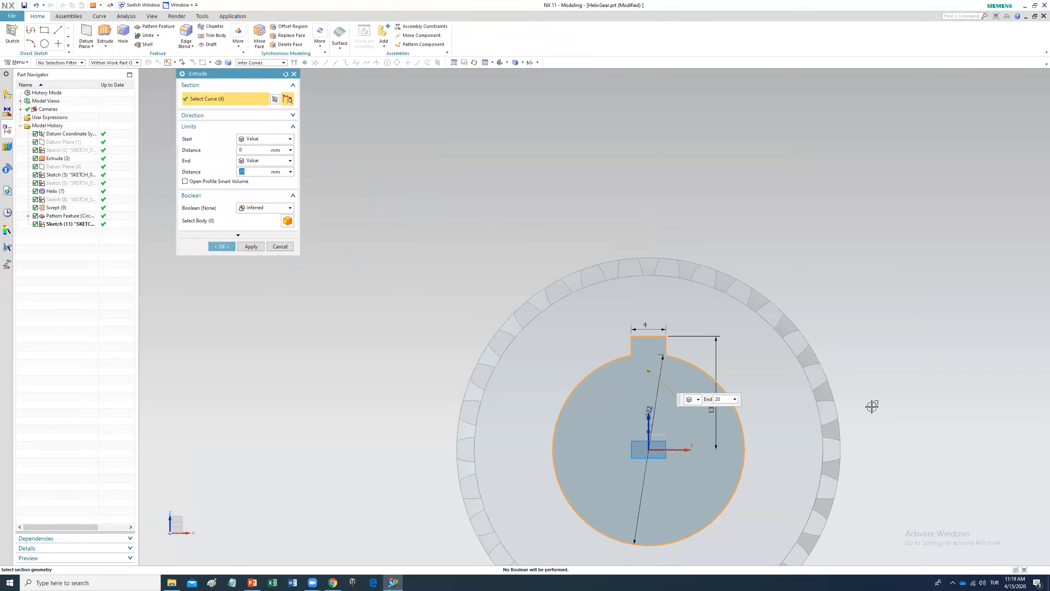
middle_drag(872, 407, 786, 398)
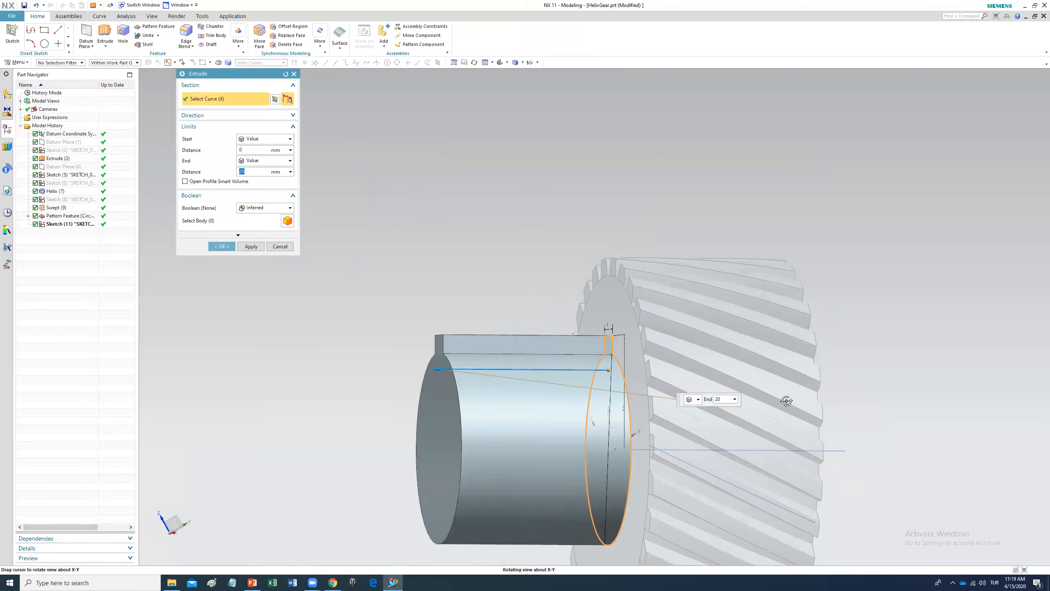
click(283, 164)
click(260, 199)
middle_drag(918, 393, 816, 354)
click(815, 353)
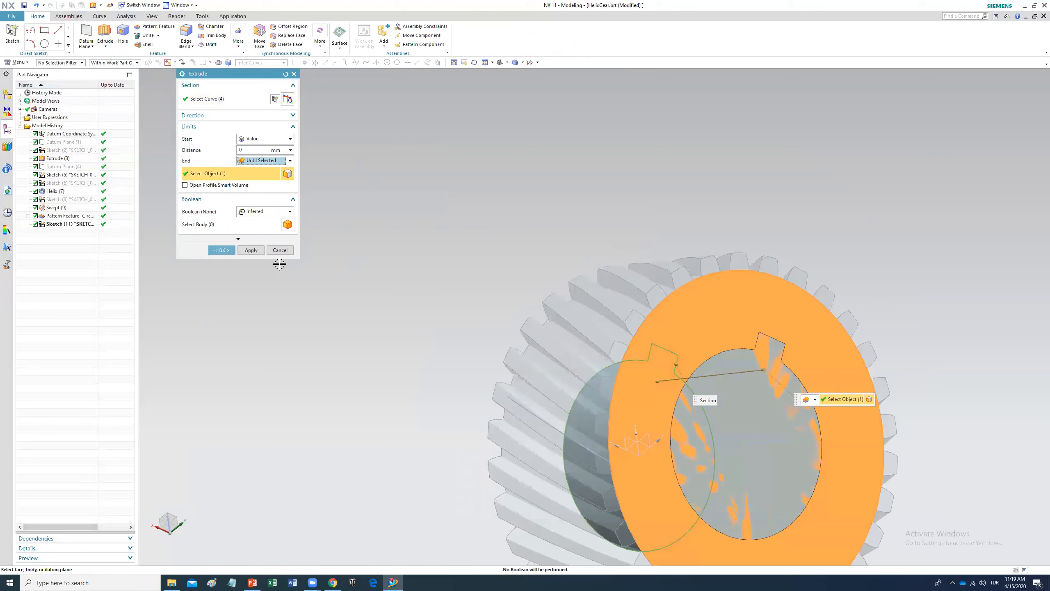
click(265, 211)
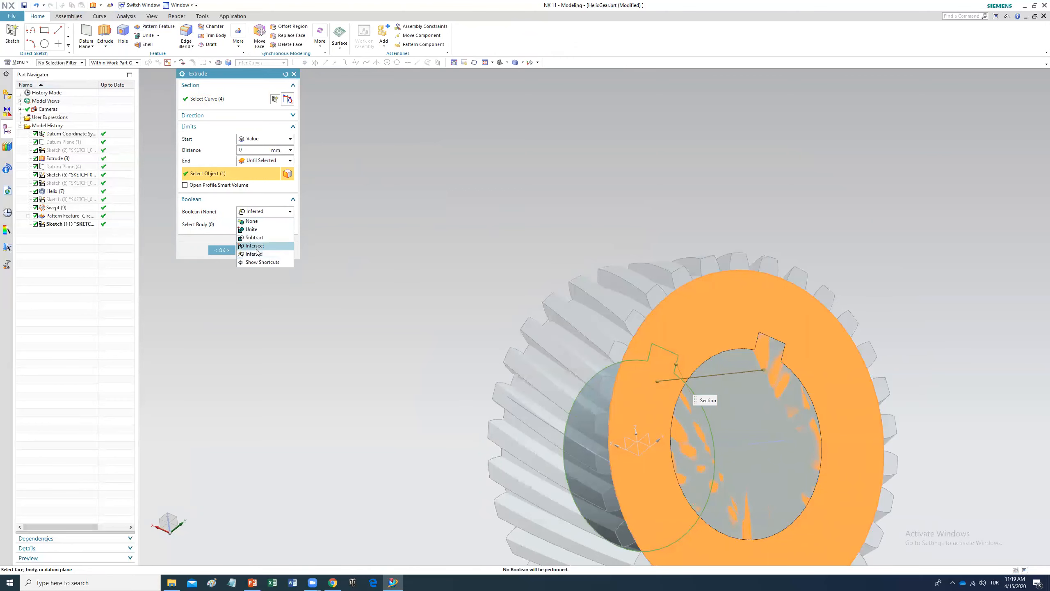
click(265, 239)
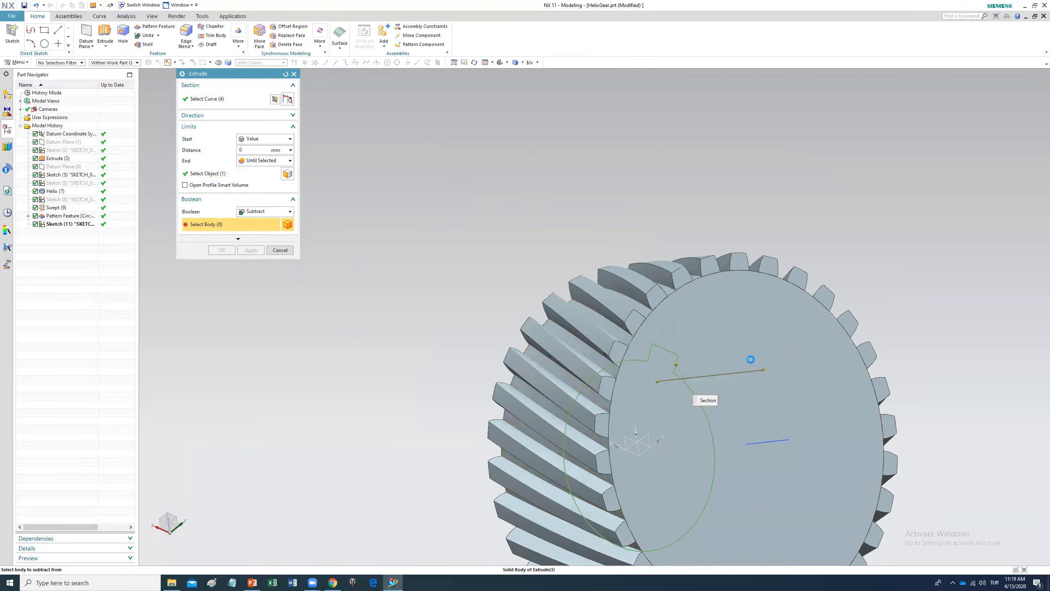
click(750, 359)
click(222, 249)
middle_drag(629, 375, 629, 347)
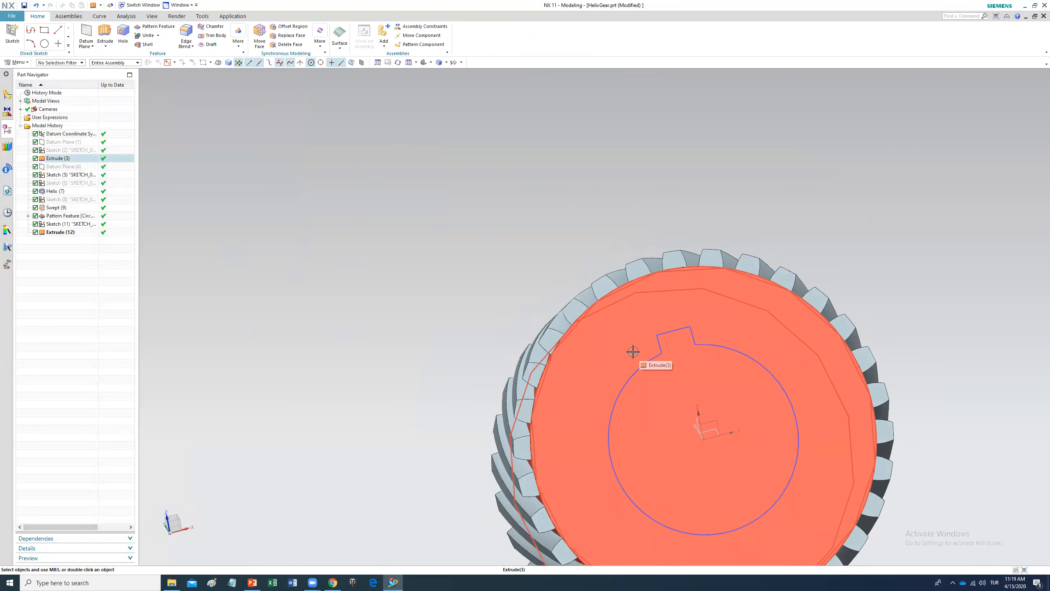